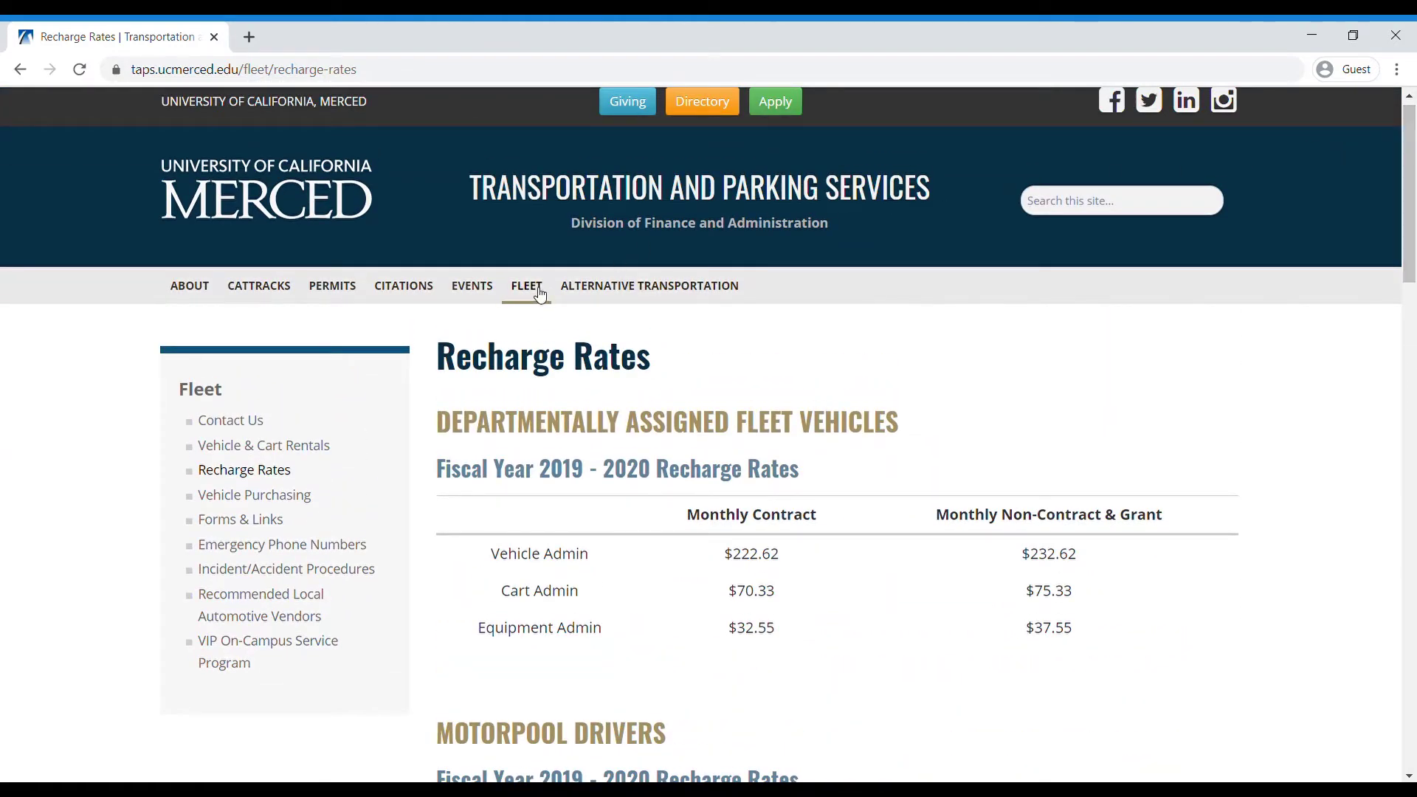
- Go to FLEET > Vehicle & Cart Rentals and open dmv_pull_form_updated_10-02-2018.pdf in a new tab
mouse_move(538, 293)
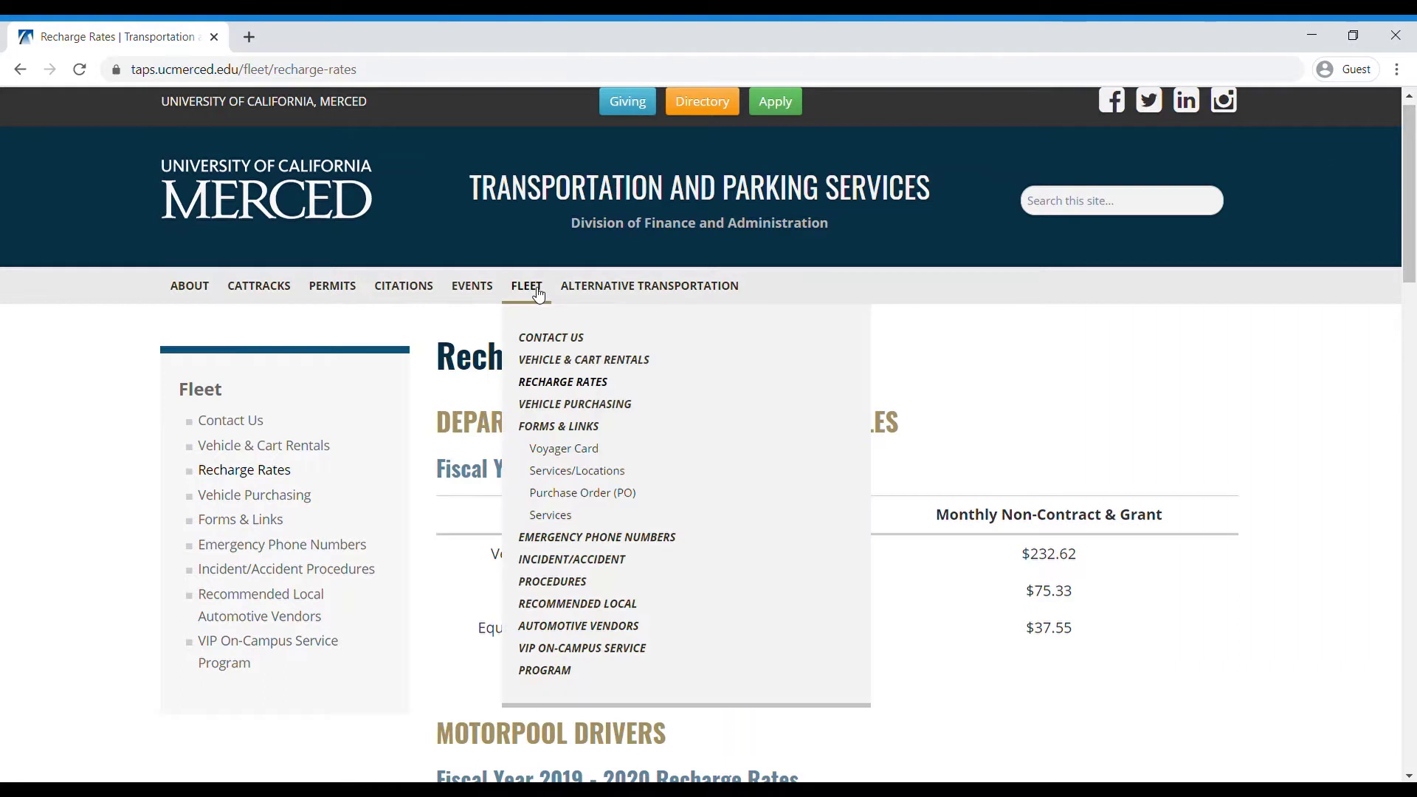
click(557, 362)
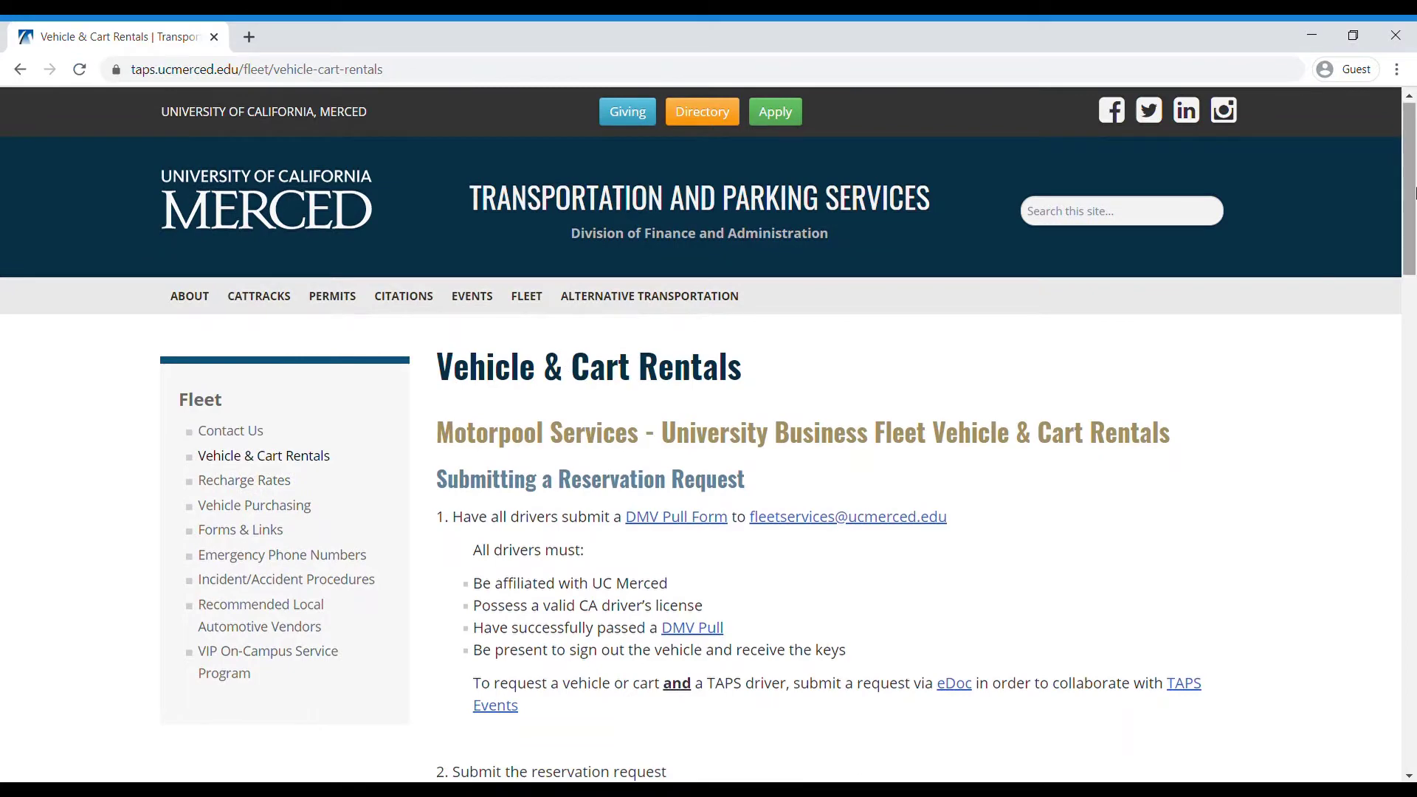
drag(1413, 169, 1412, 226)
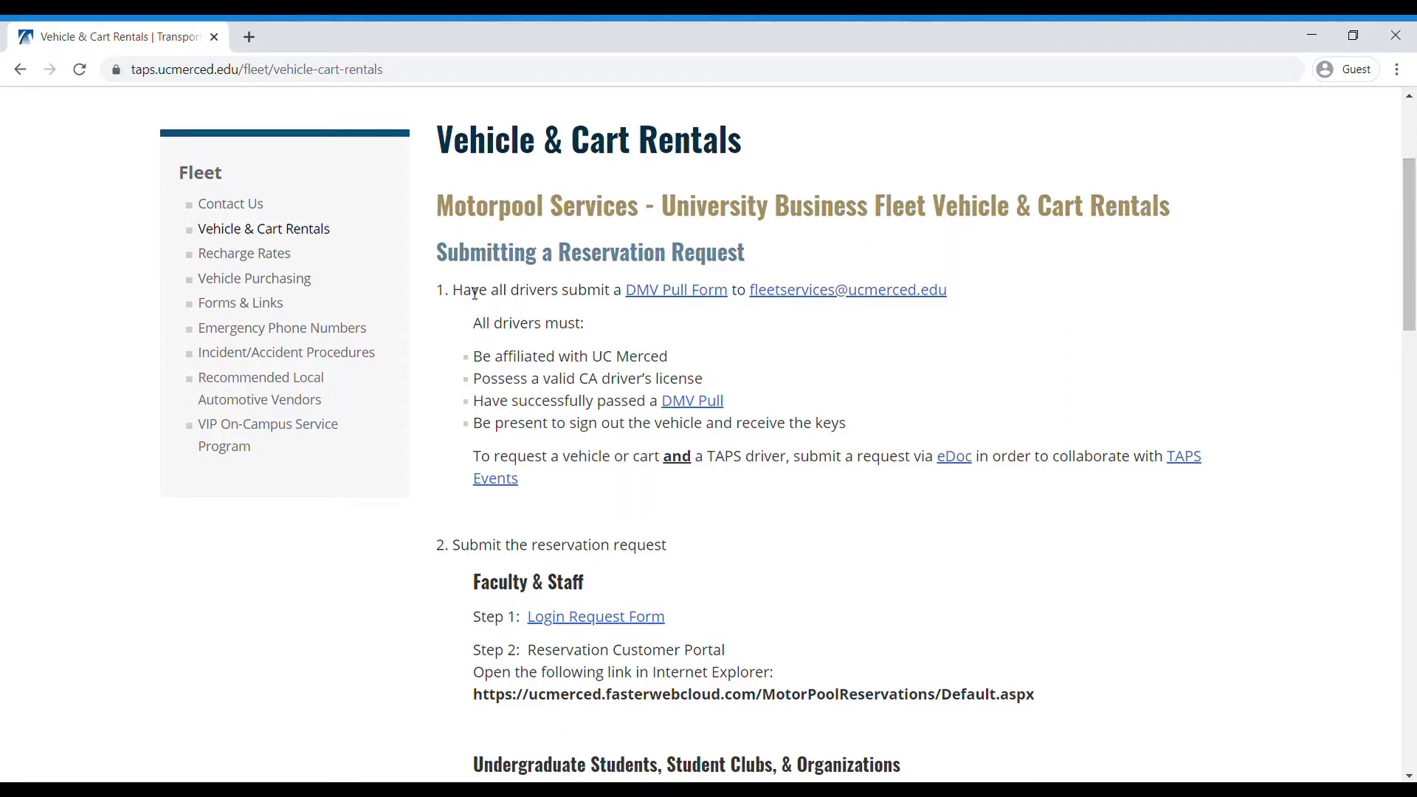
drag(462, 295, 952, 298)
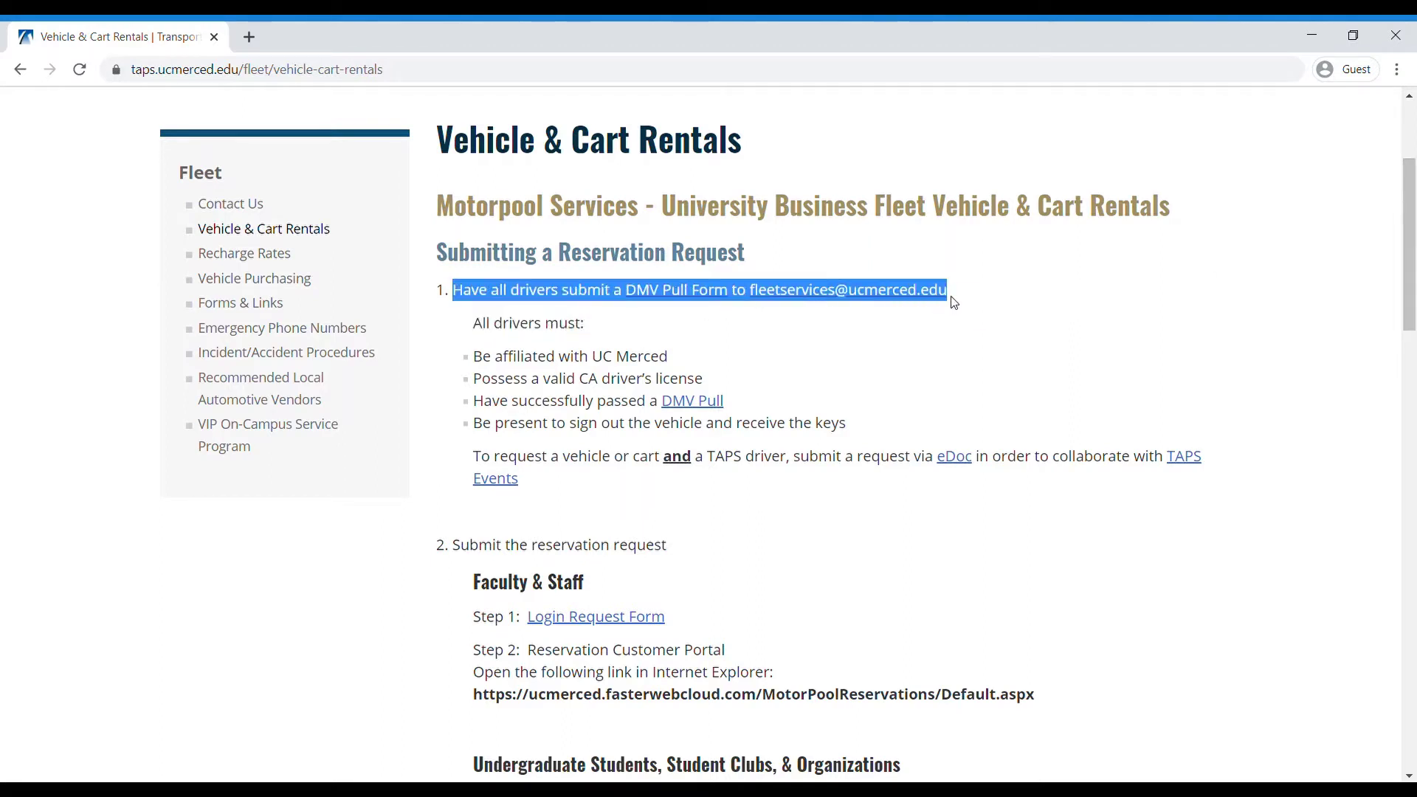
click(1007, 310)
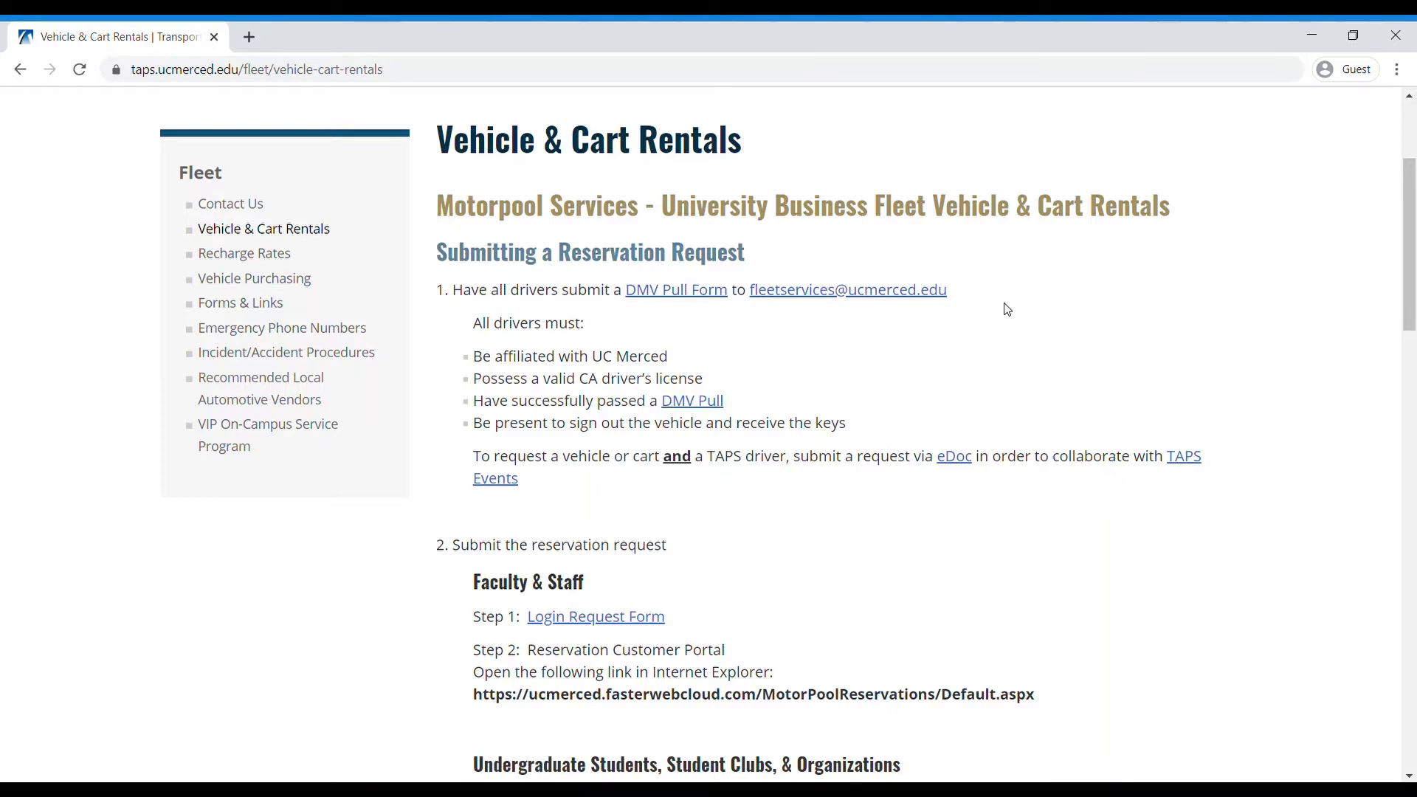
click(704, 302)
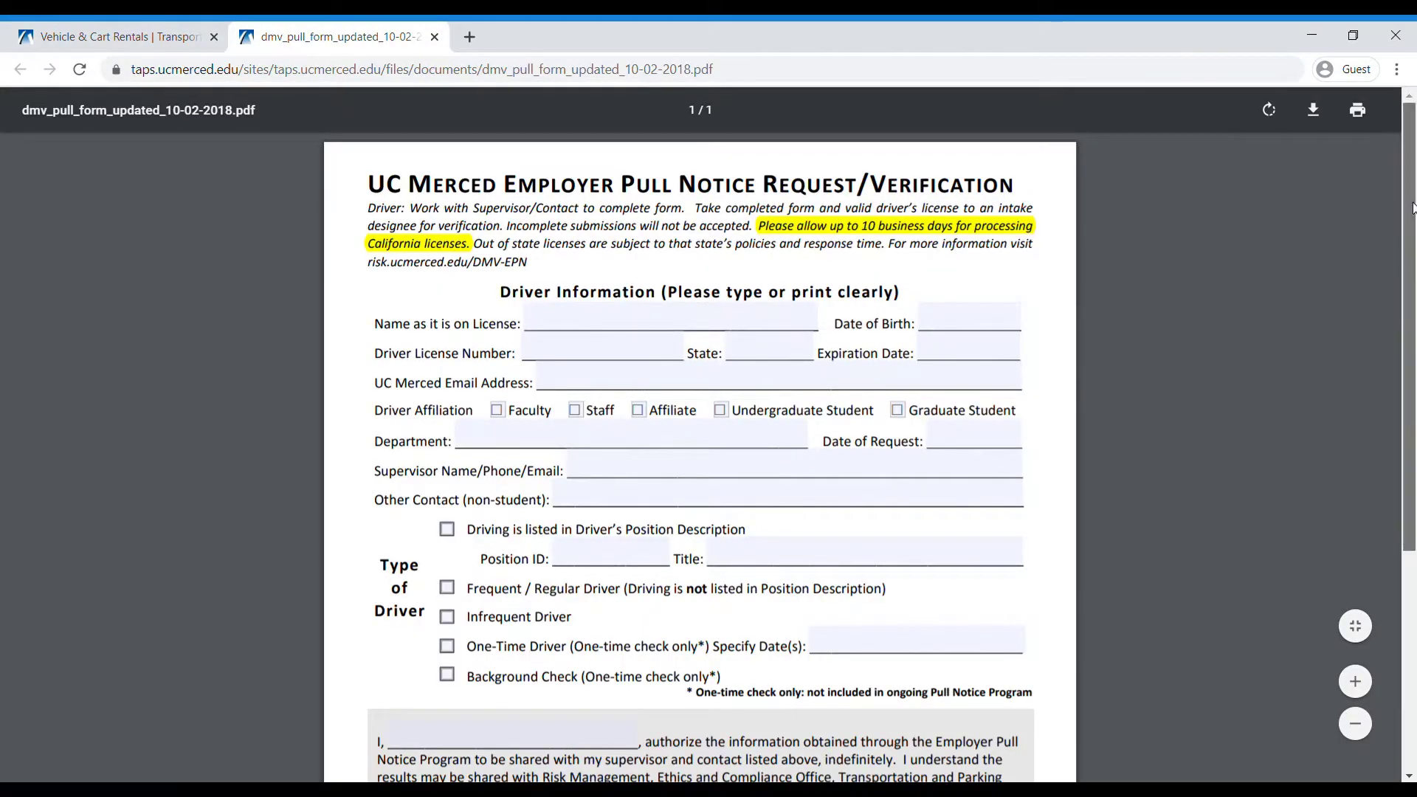
- Scroll the DMV pull form PDF, then return to the Vehicle & Cart Rentals tab
drag(1412, 211, 1412, 182)
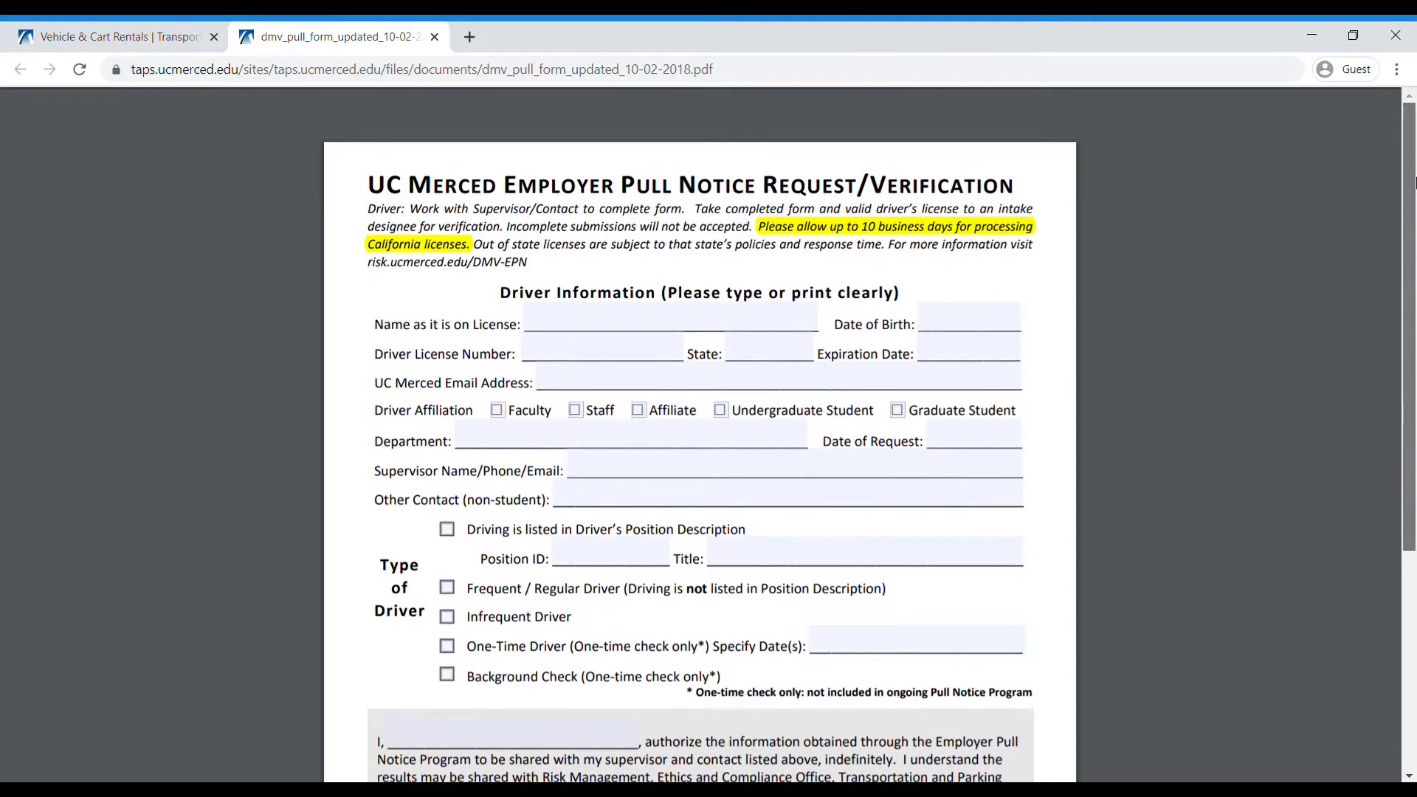
click(169, 34)
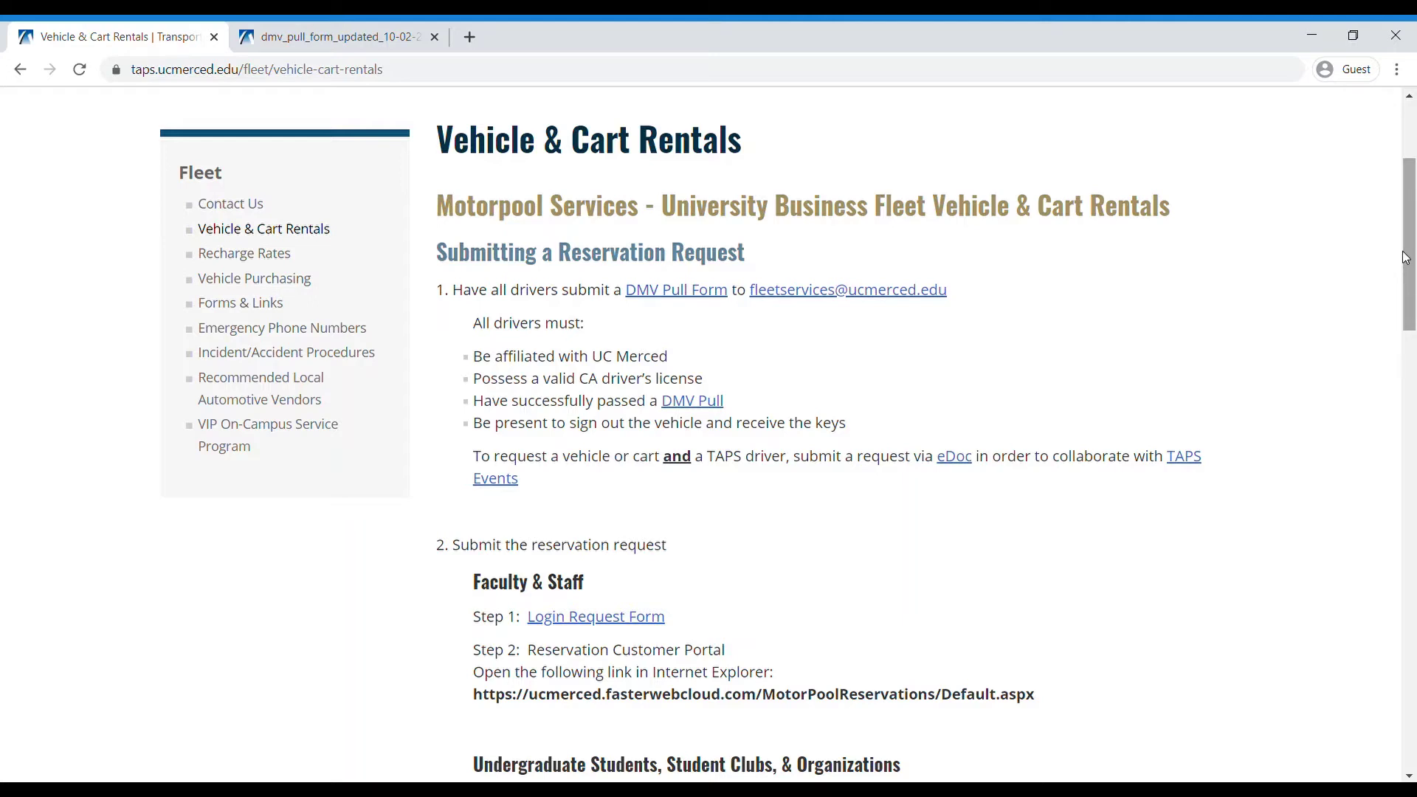
- Switch to the Fleet Vehicle Reservation Form listing motorpool vehicles with daily and weekly rates
drag(1408, 258, 1412, 339)
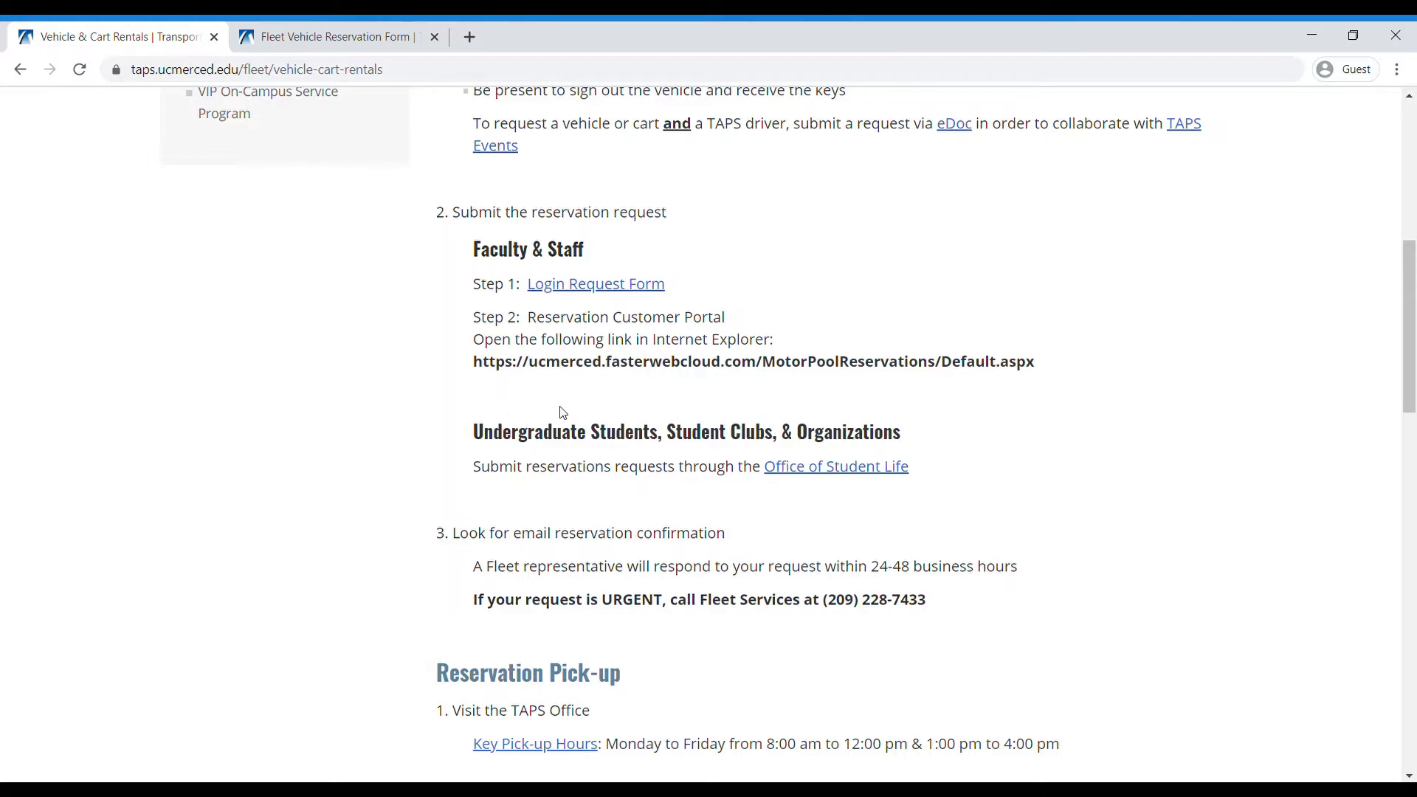
click(310, 42)
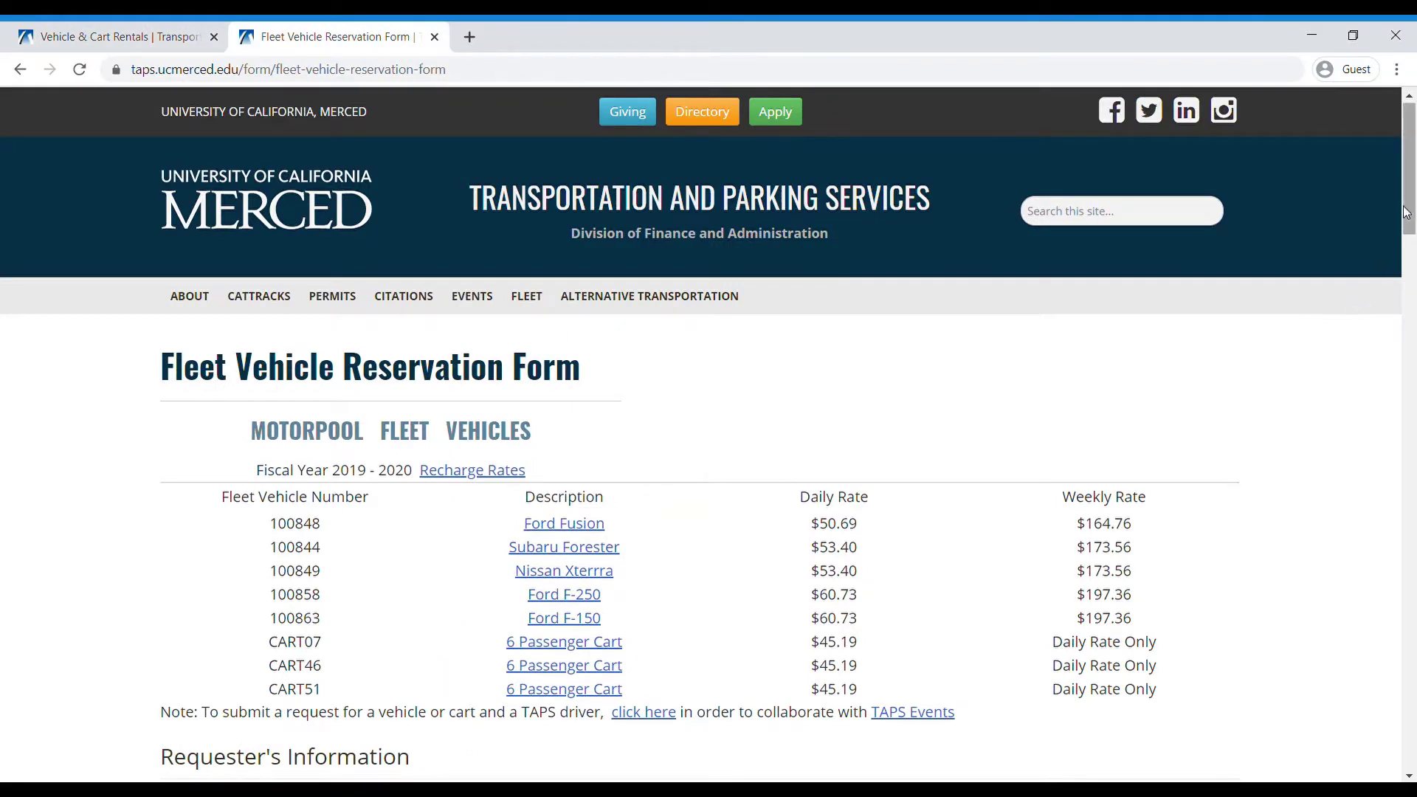
- Expand the Driver #3 and Driver #2 Information sections and scroll to Reservation Details
drag(1410, 205, 1412, 409)
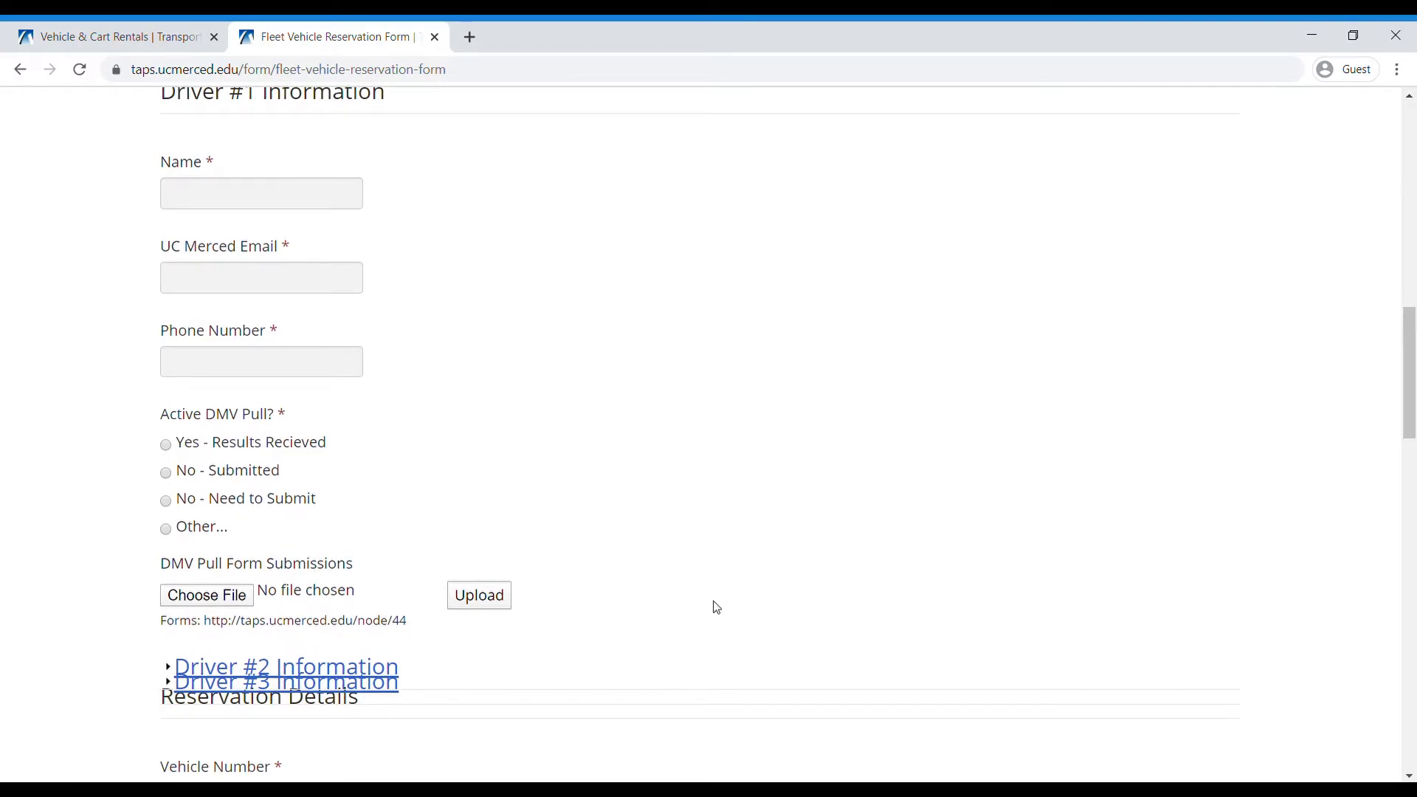
click(297, 676)
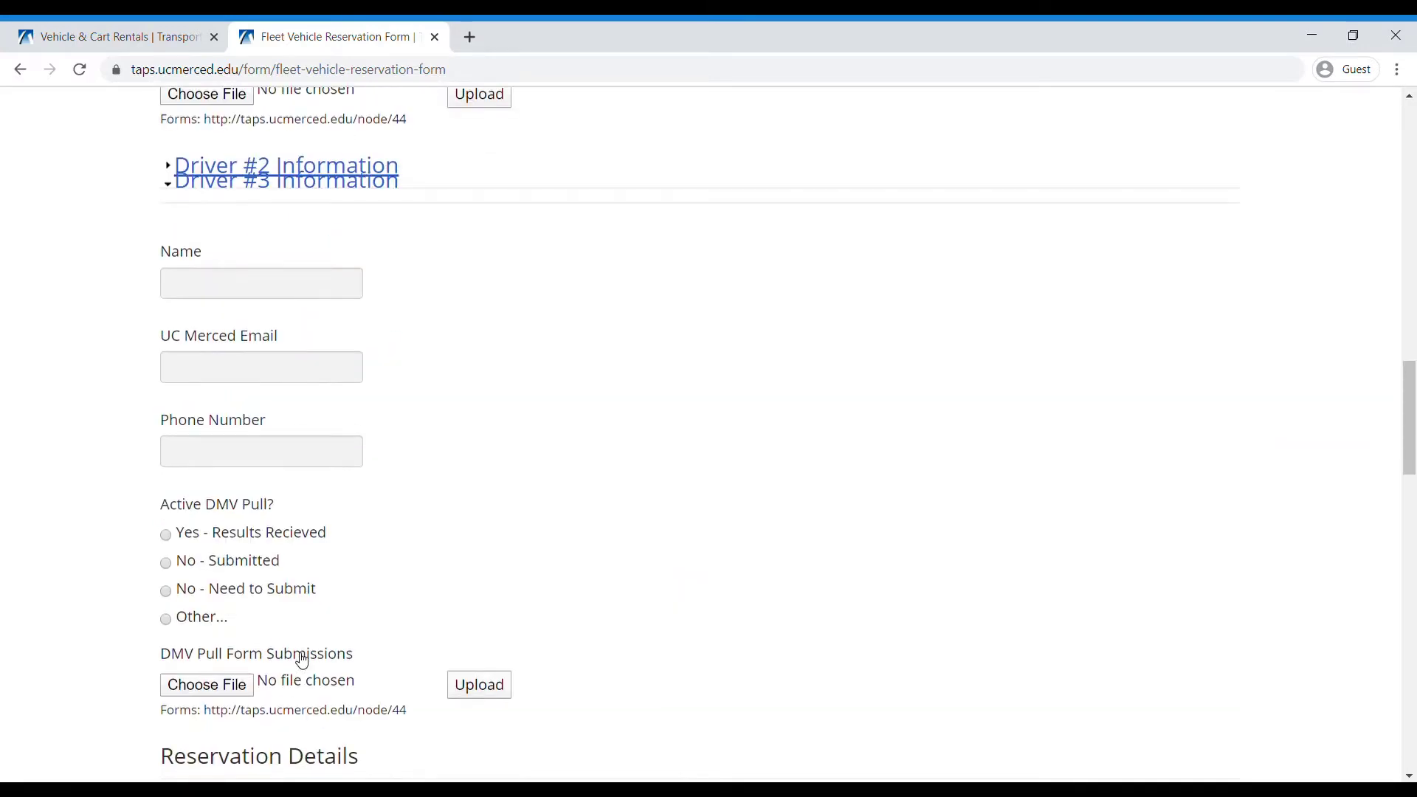
click(374, 160)
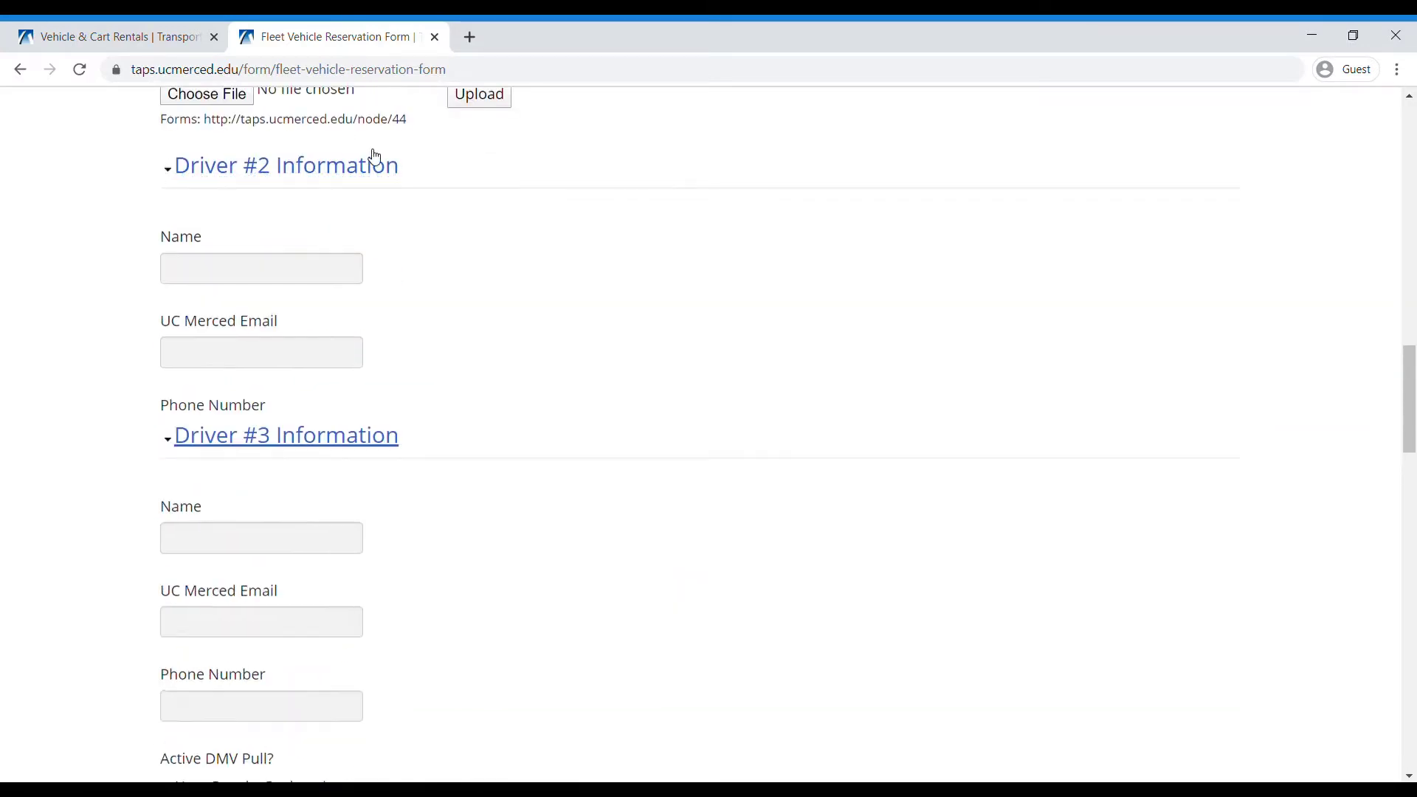
drag(1411, 363, 1406, 468)
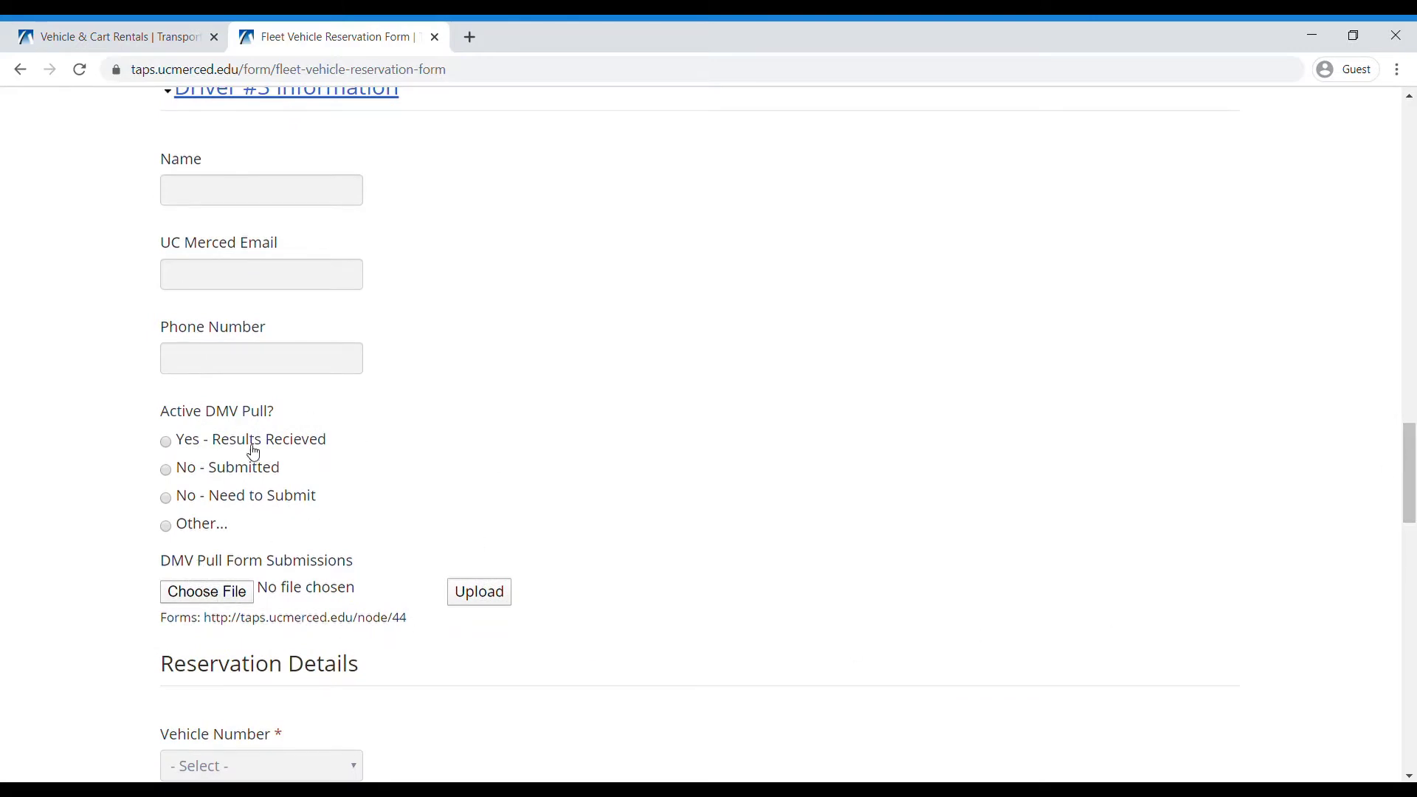
drag(1410, 499, 1410, 574)
- Leave Vehicle Number unchanged and expand the Payment #2 Information fields
click(360, 244)
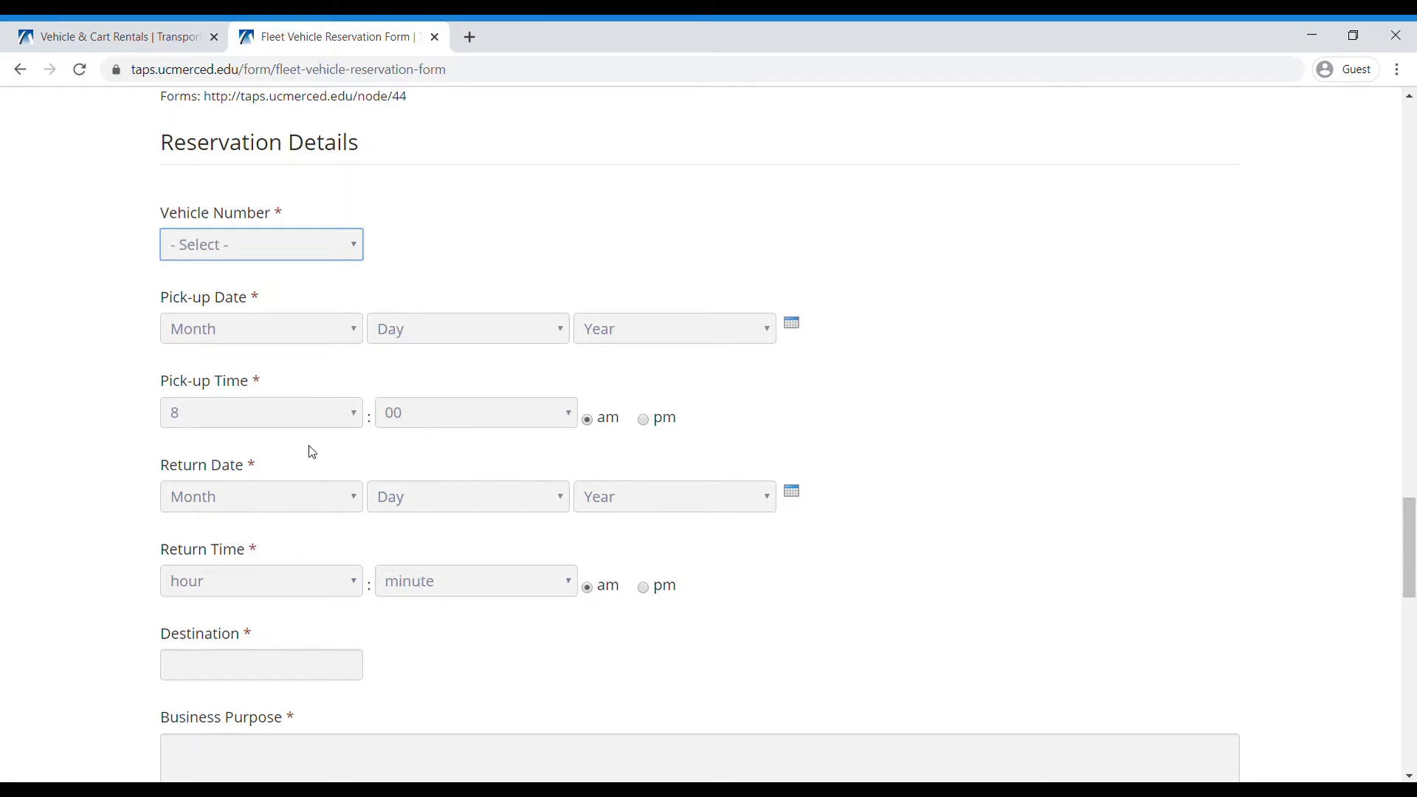
click(939, 534)
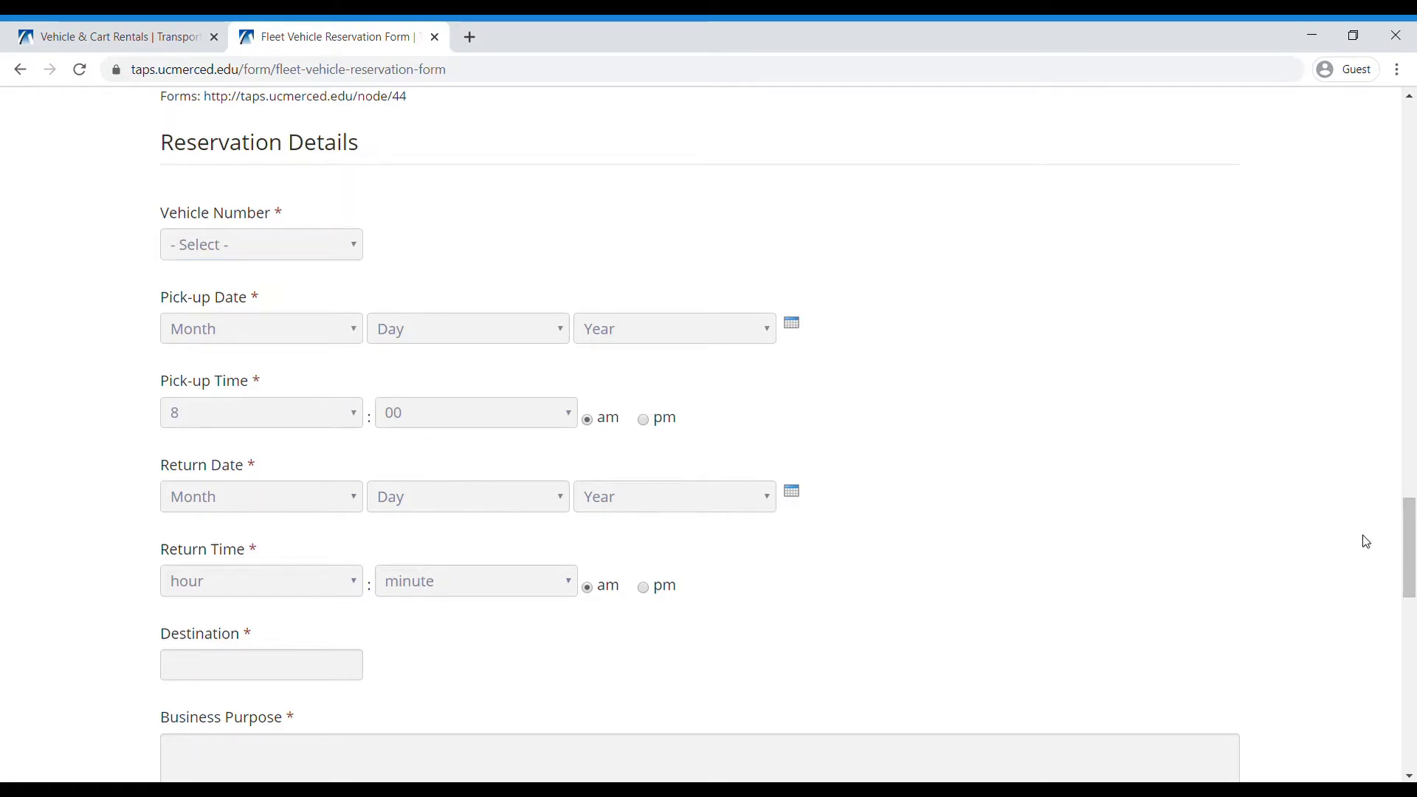
drag(1412, 528, 1412, 629)
click(377, 692)
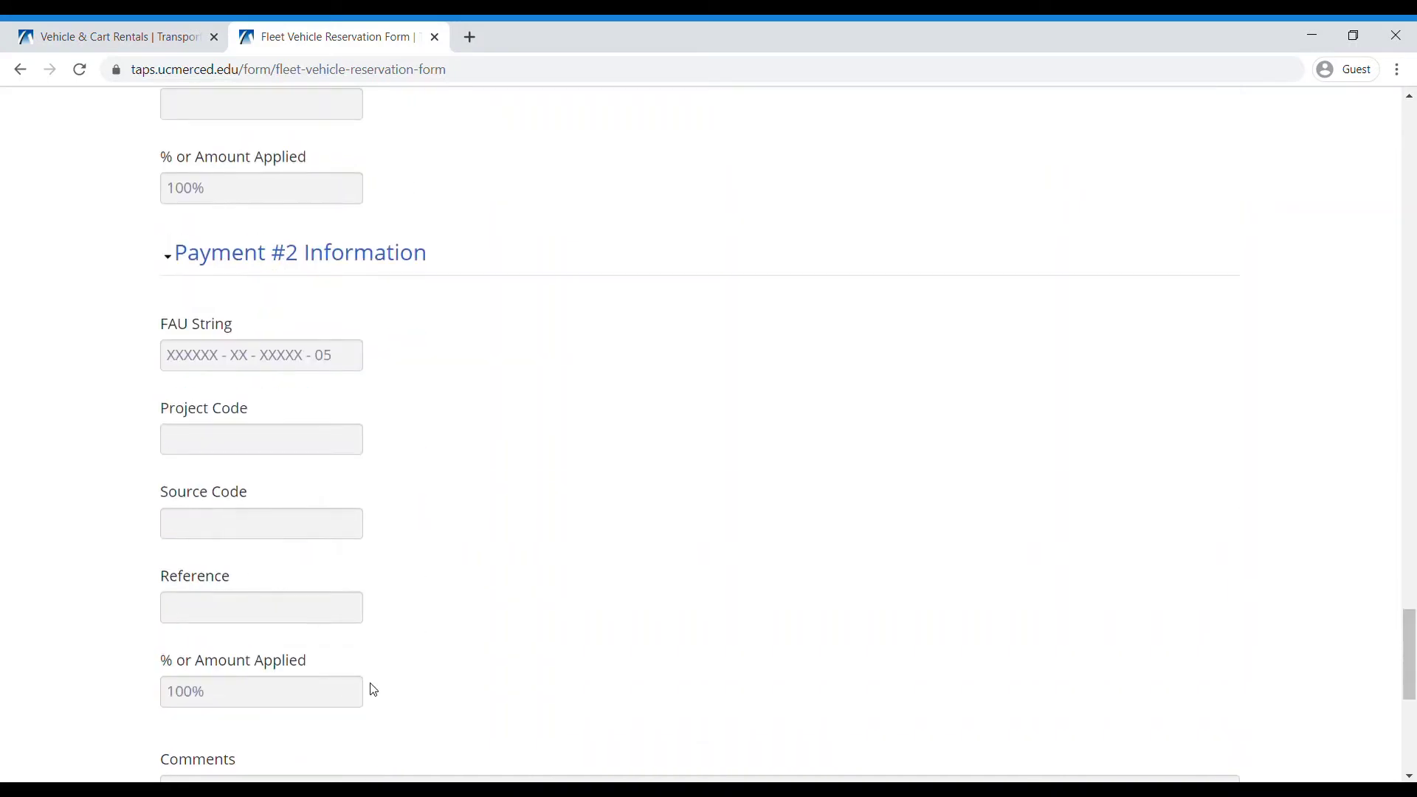
drag(1413, 605, 1411, 675)
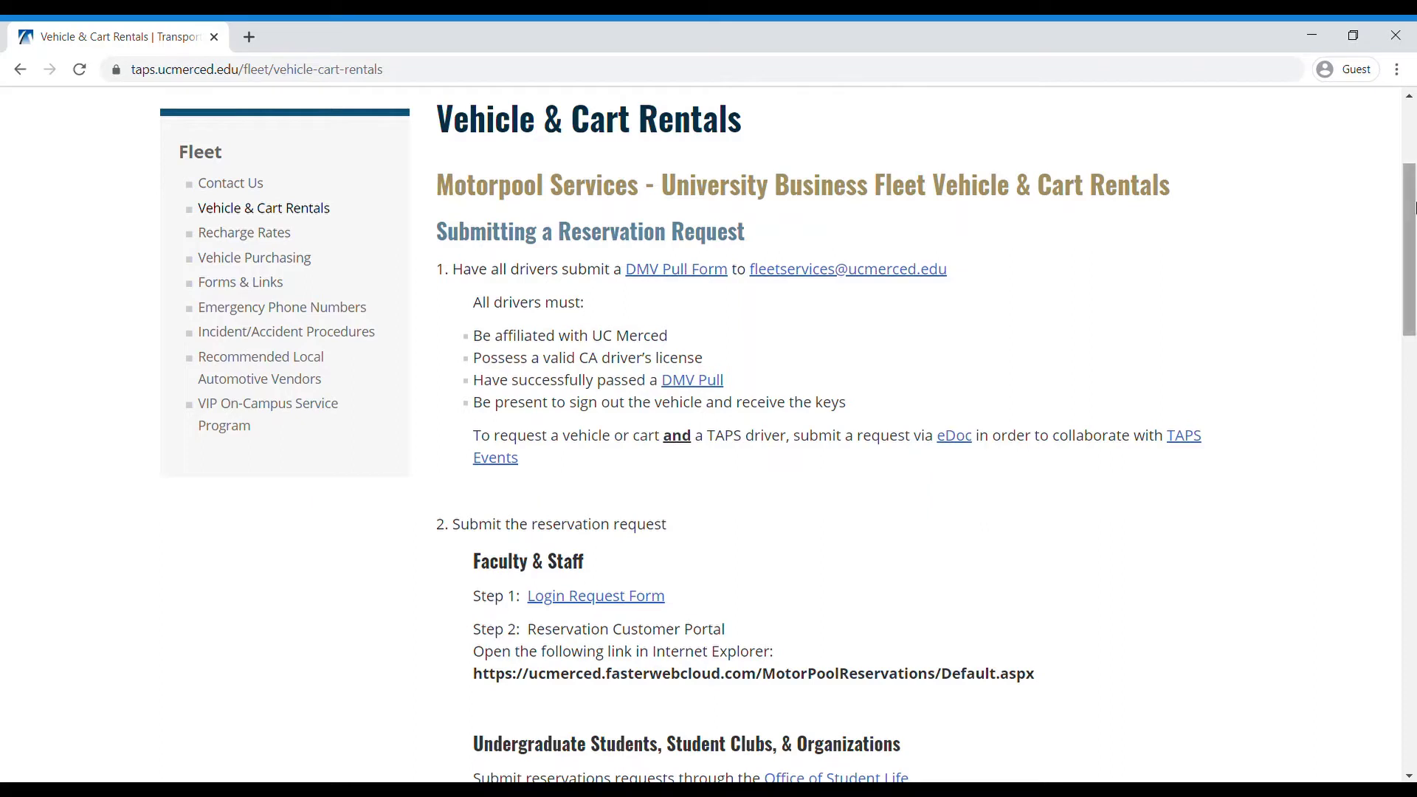
- Open the Login Request Form PDF and enter the requester's first and last name and job title 'Mascot'
drag(1412, 207, 1413, 282)
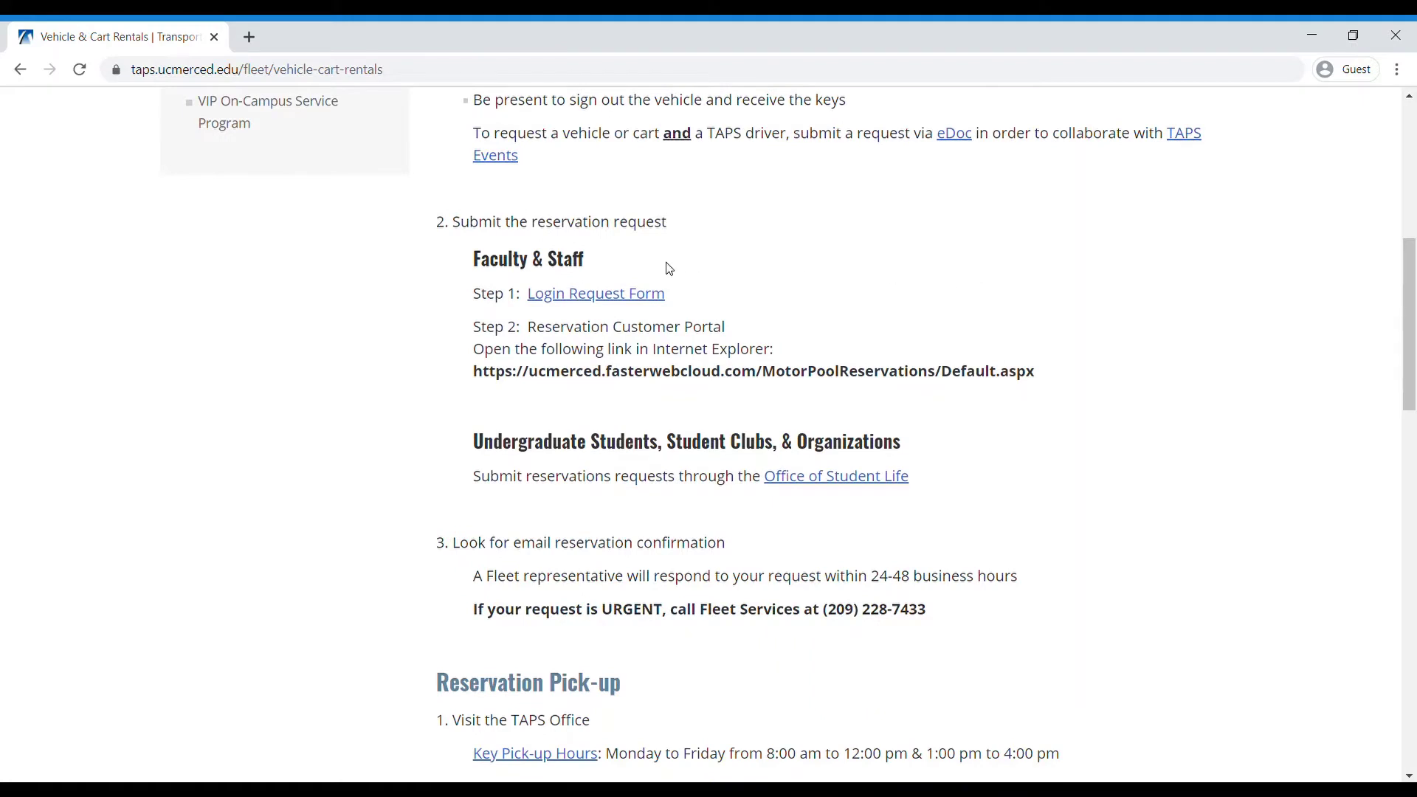
click(621, 306)
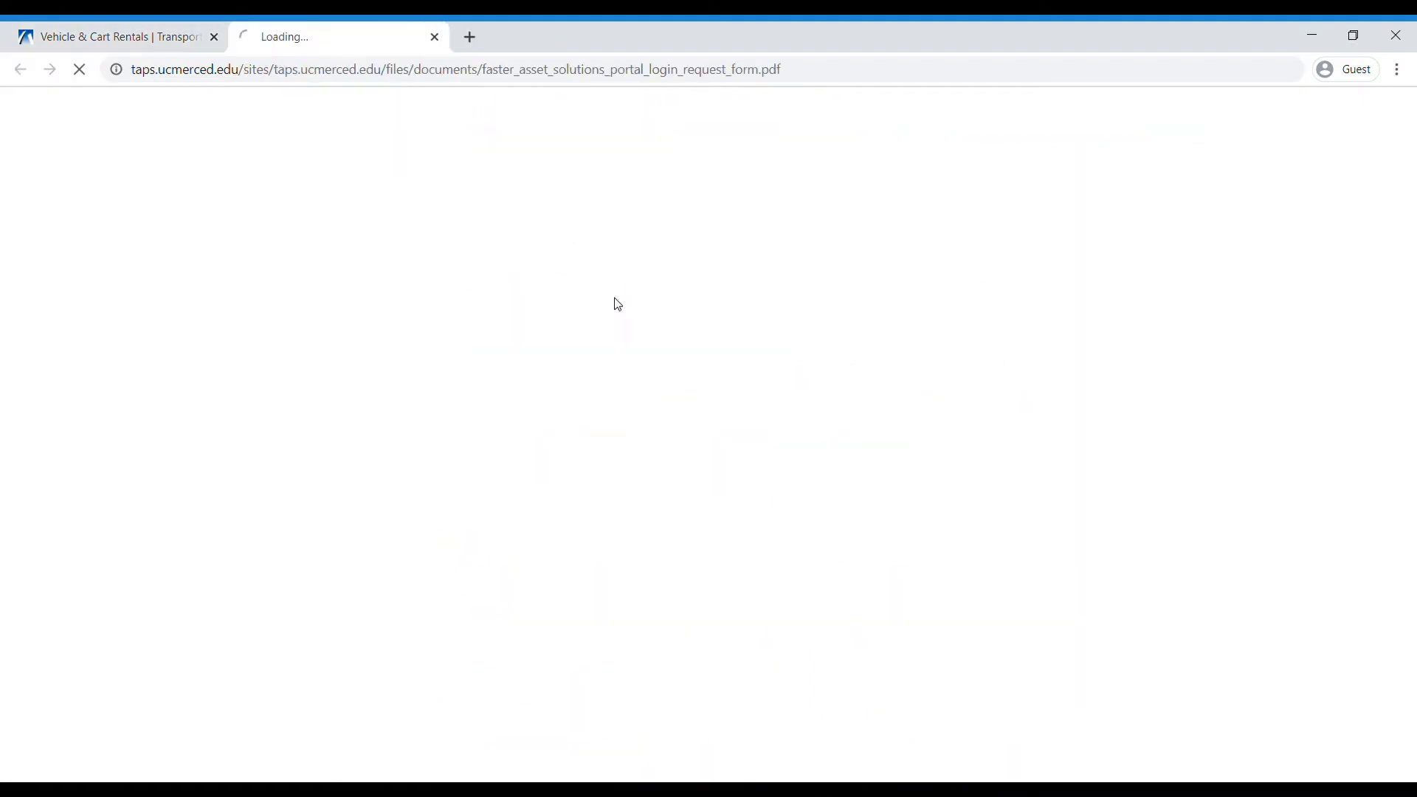
scroll(1328, 265, down, 2)
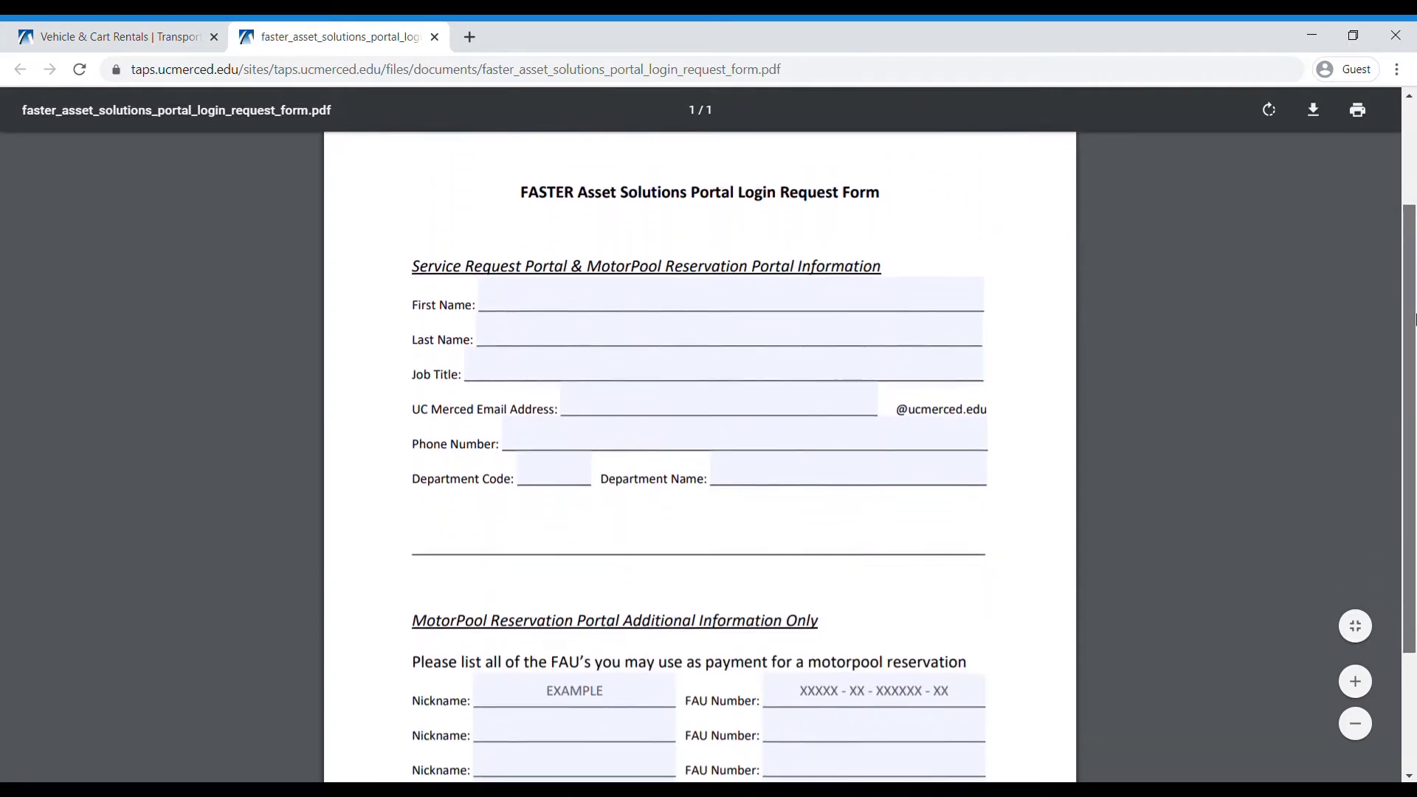
text(r)
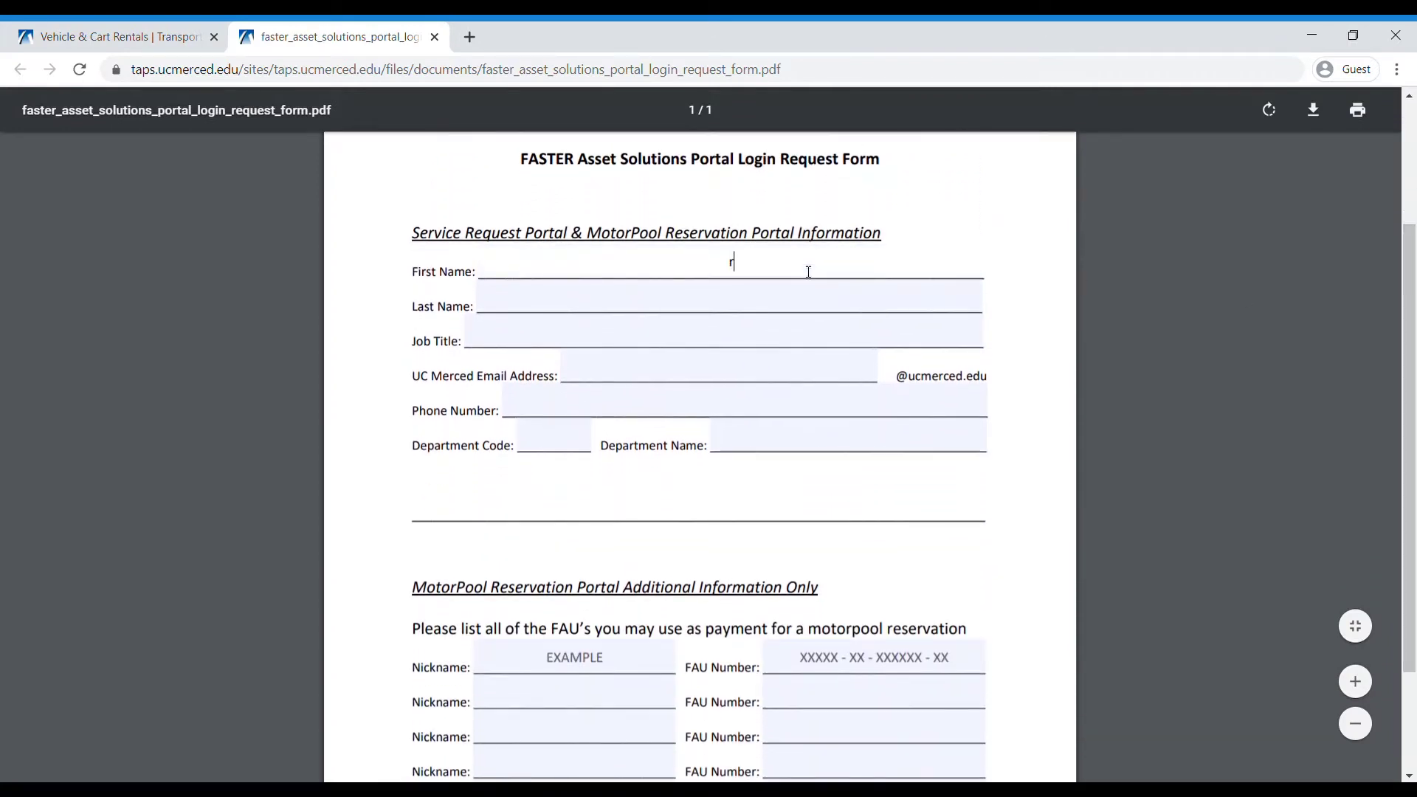
key(BackSpace)
text(Ru)
key(BackSpace)
text(ufus)
key(Tab)
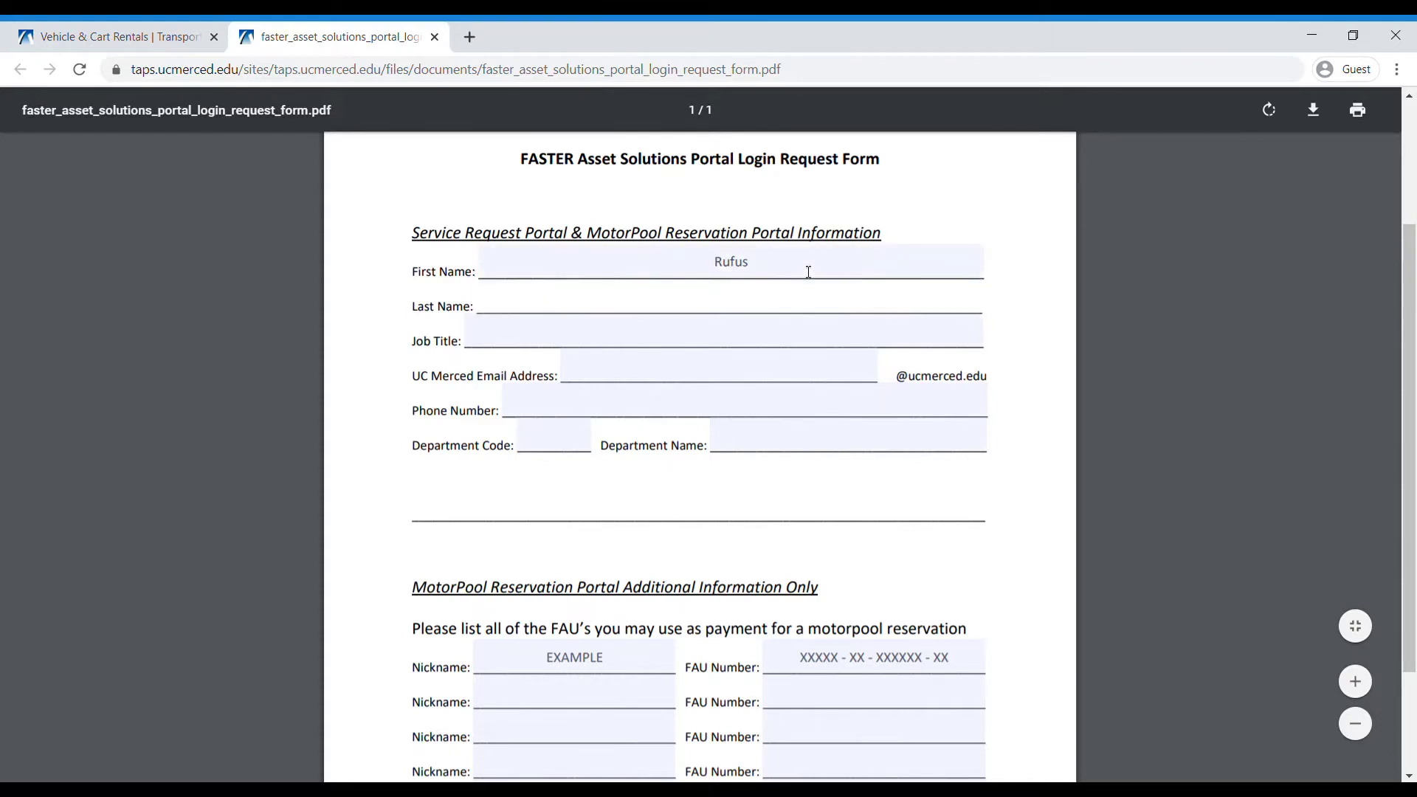
text(Bobcat)
key(Tab)
text(Ma)
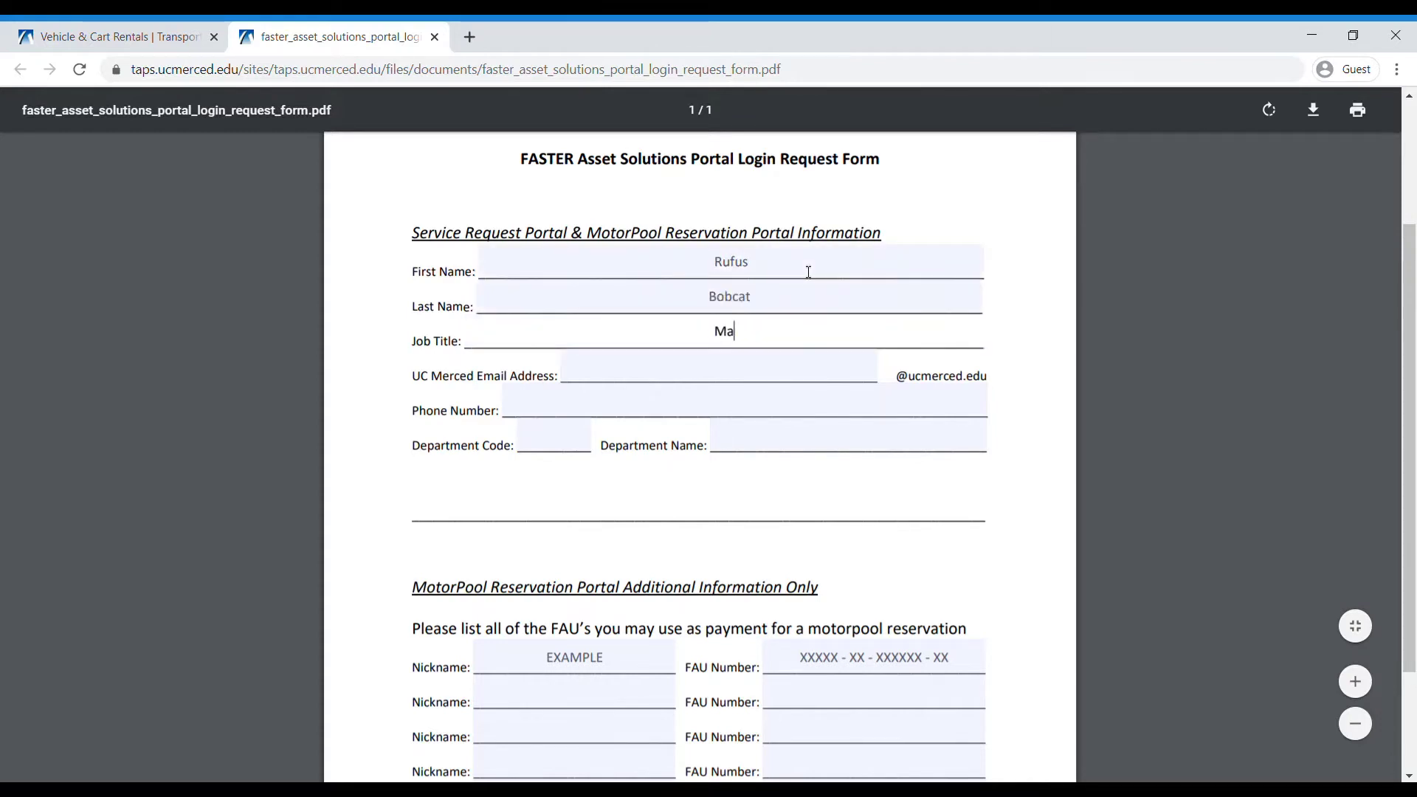
text(scot)
- Fill in the e-mail and phone number, department code AAA and department name 'Department'
key(Tab)
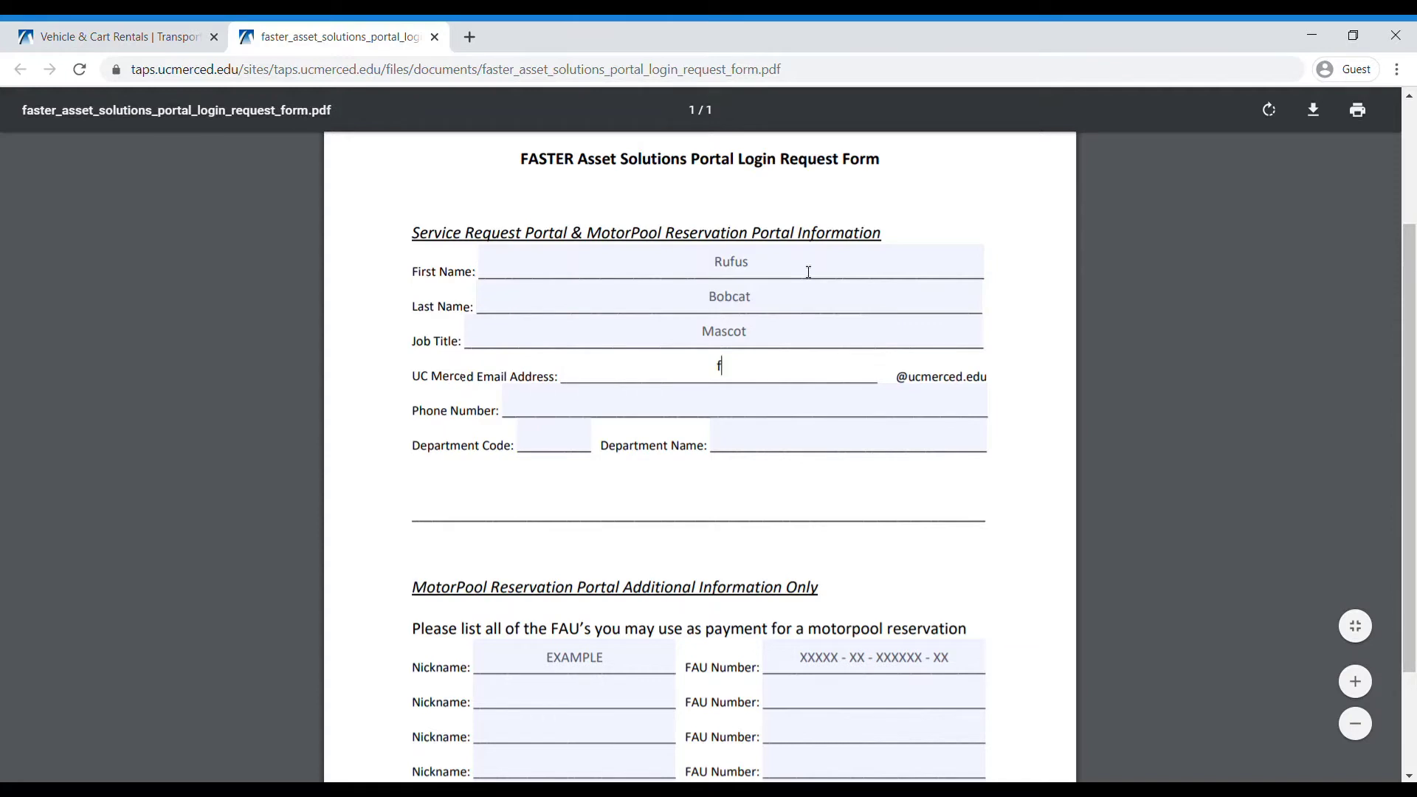
key(Tab)
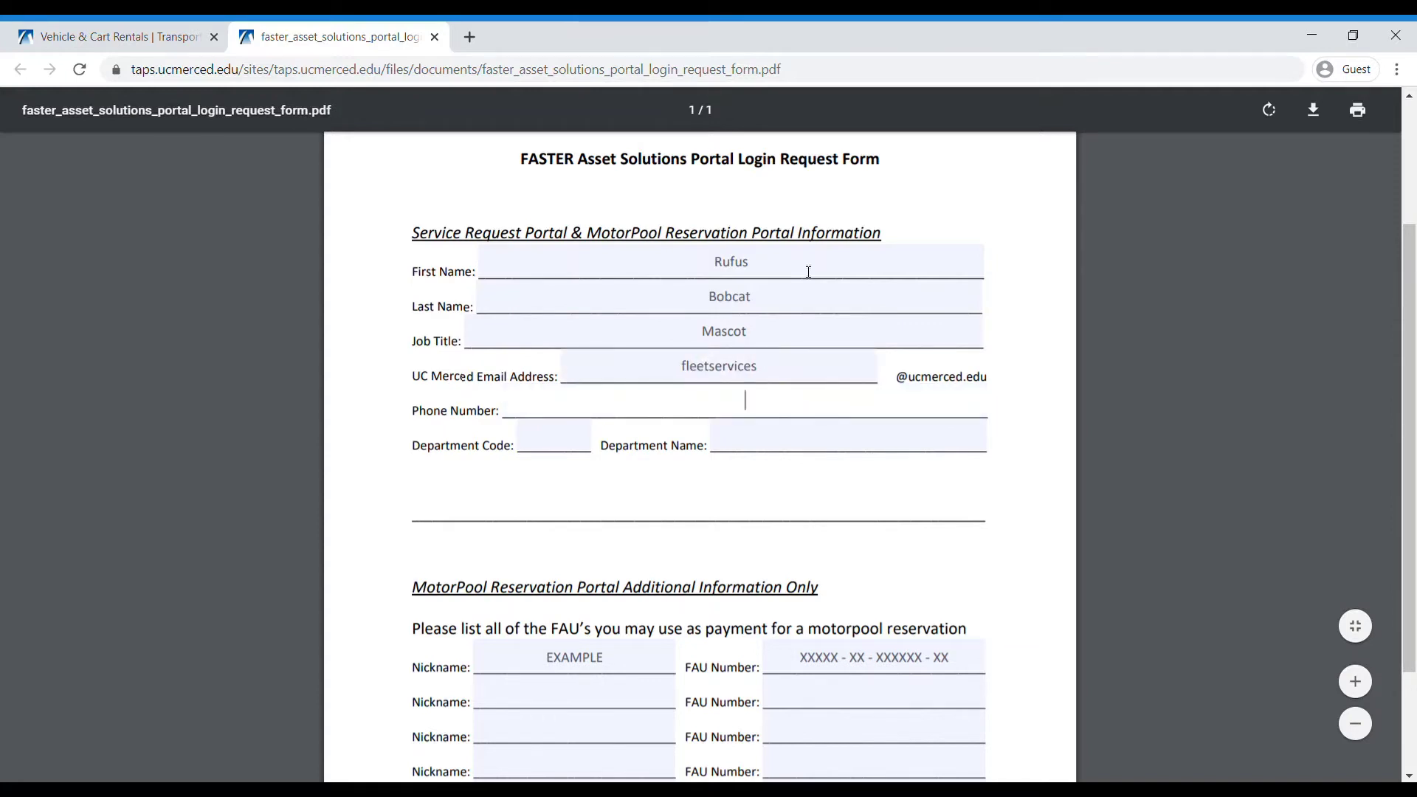
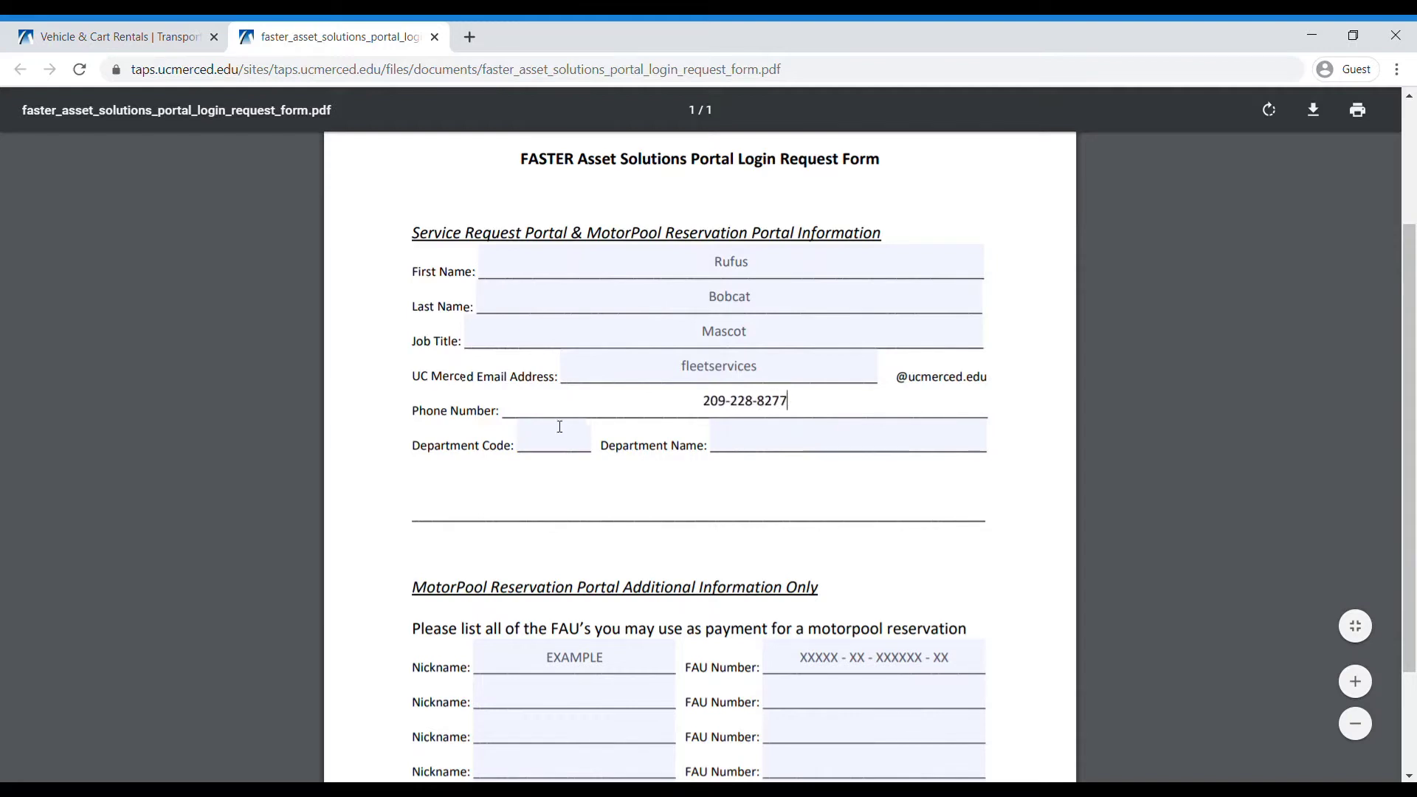
click(553, 443)
text(AAA)
key(Tab)
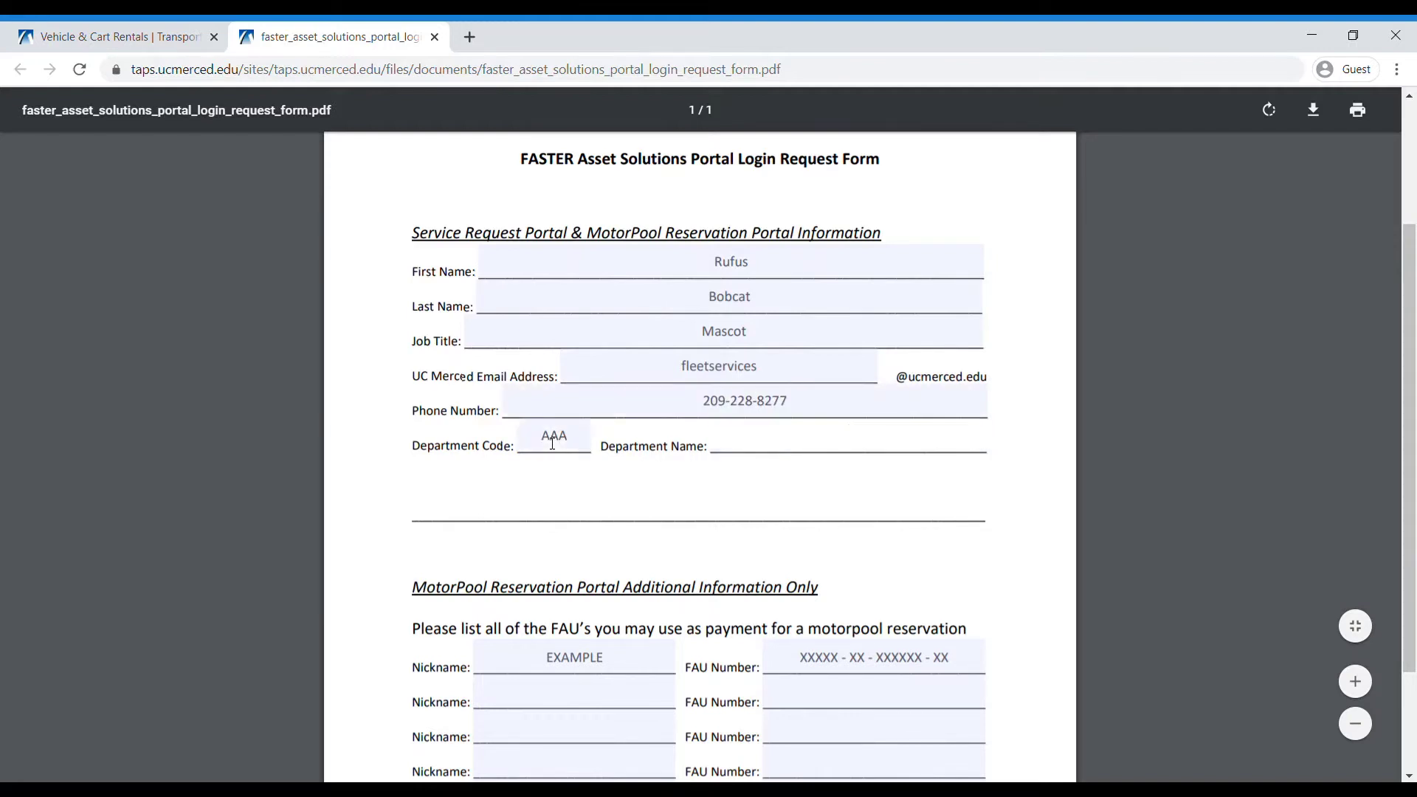
text(Department)
- Replace the first FAU nickname EXAMPLE with 'Tutorial' and briefly highlight the Submit Form line
scroll(553, 442, down, 2)
double_click(624, 515)
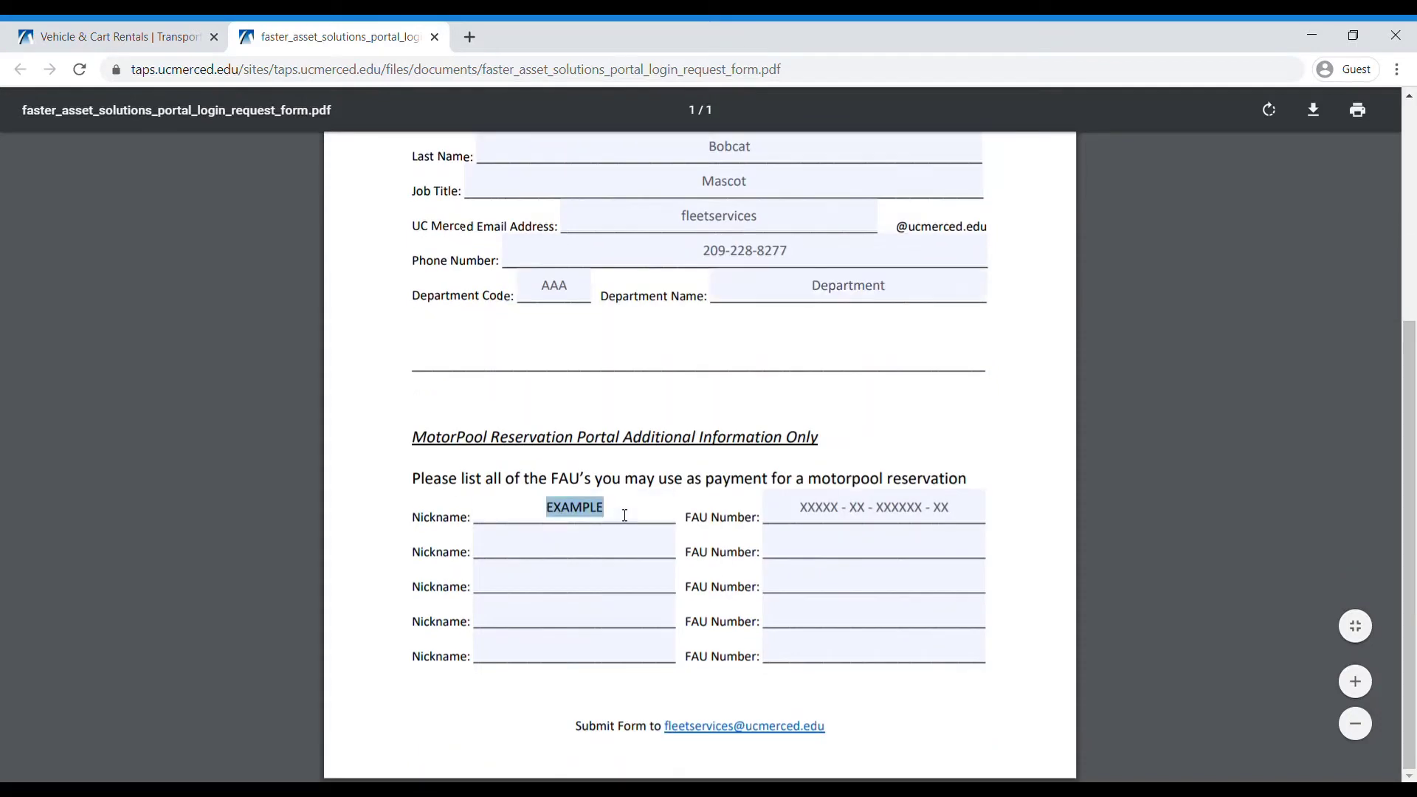
text(Tutorial)
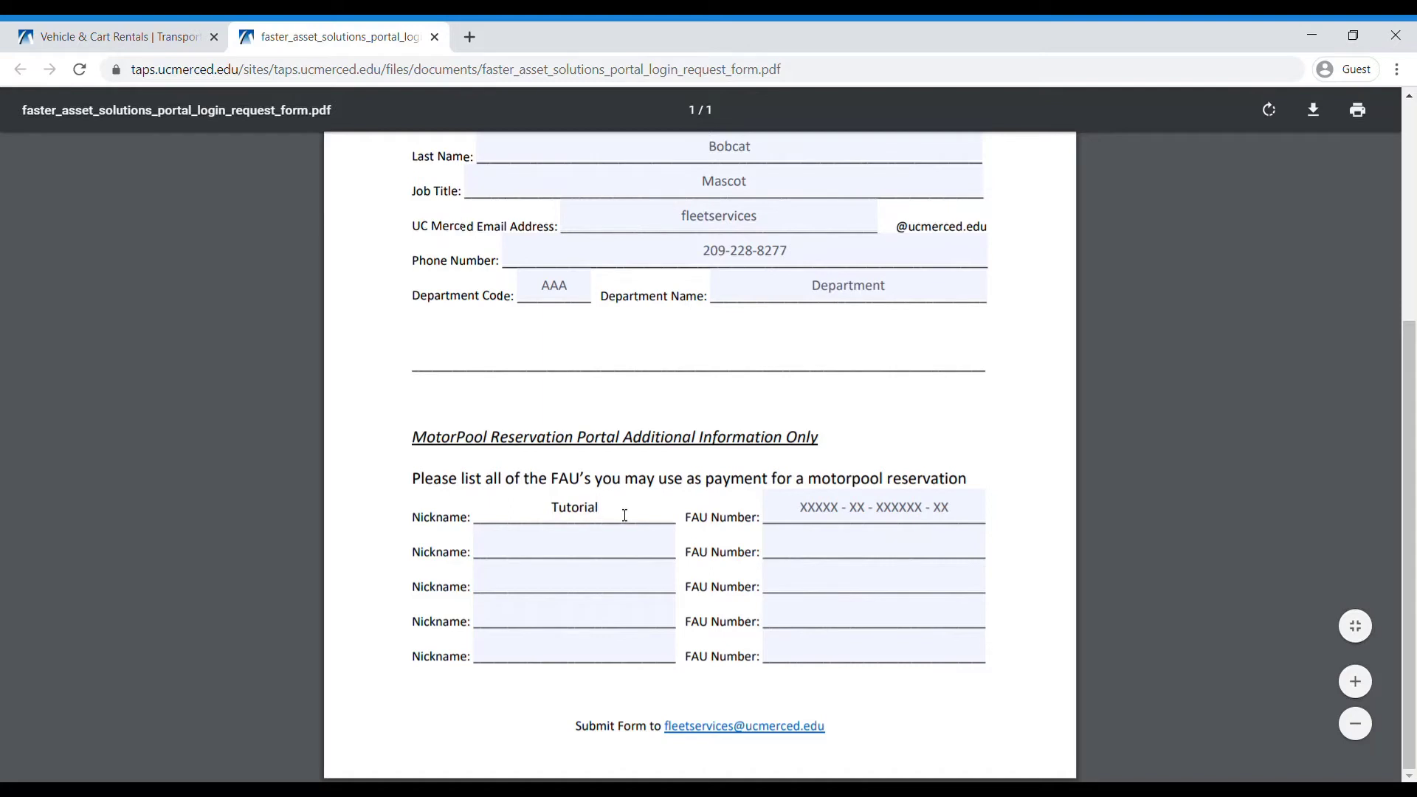
click(747, 695)
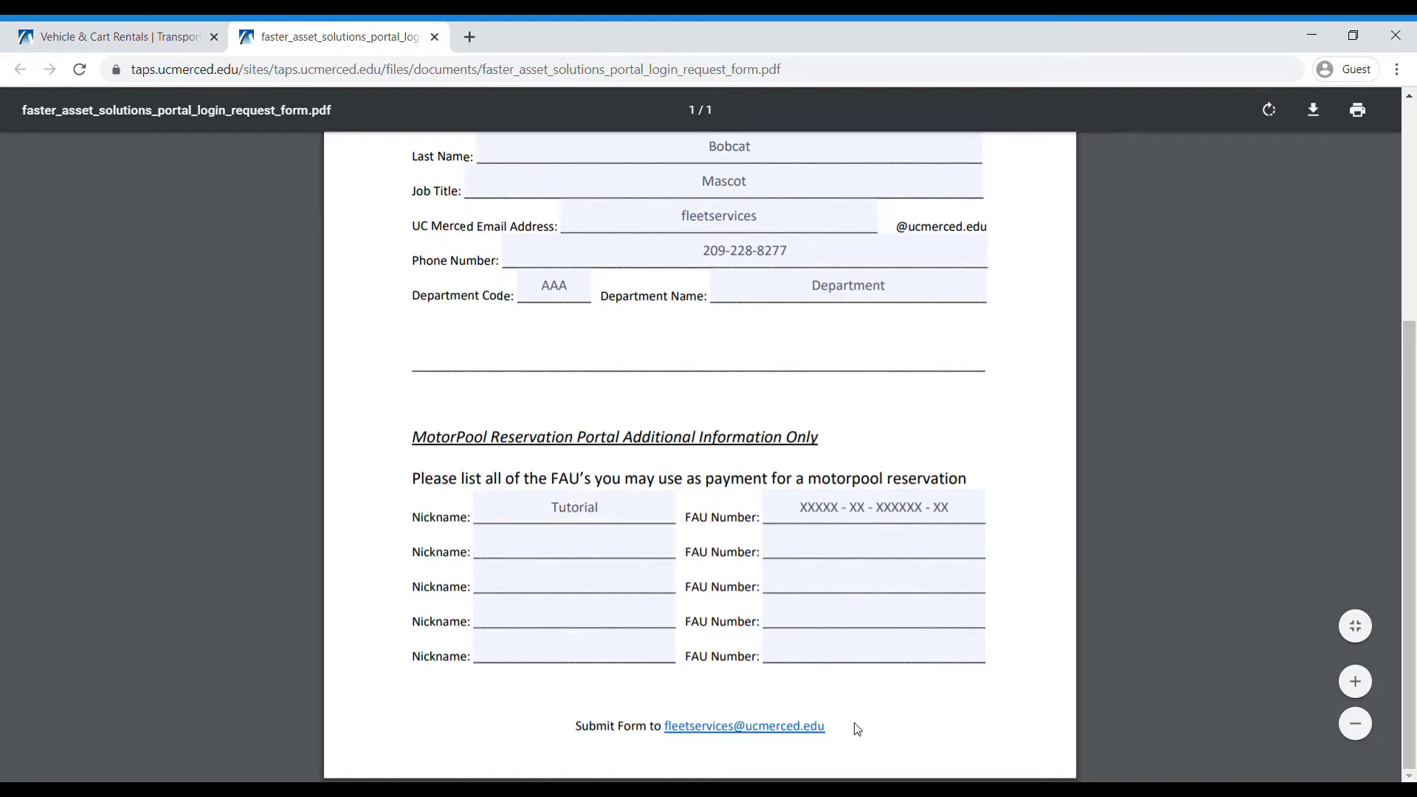
drag(576, 729, 875, 728)
click(875, 728)
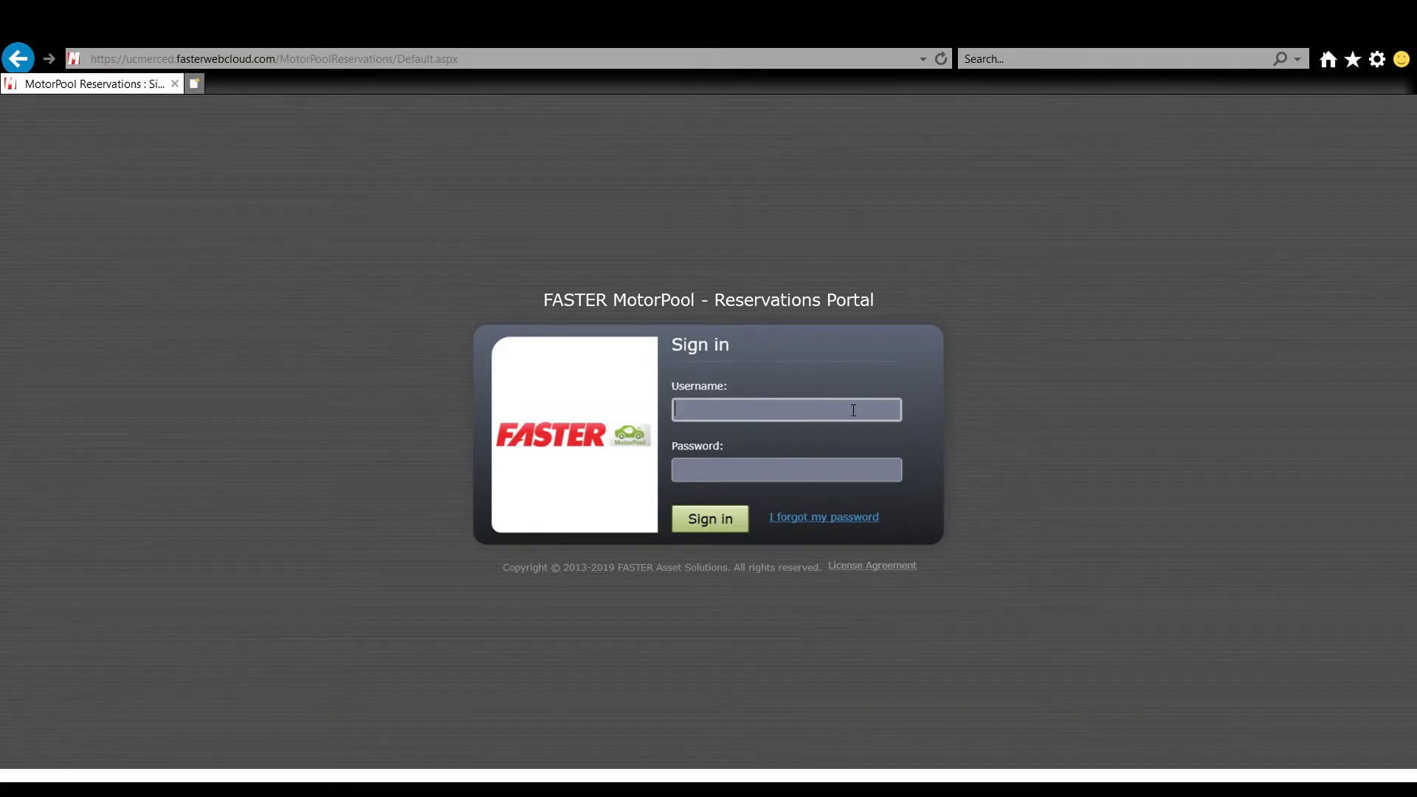
- Enter the account username and password and submit to reach the My Account page
text(bobcat)
key(Tab)
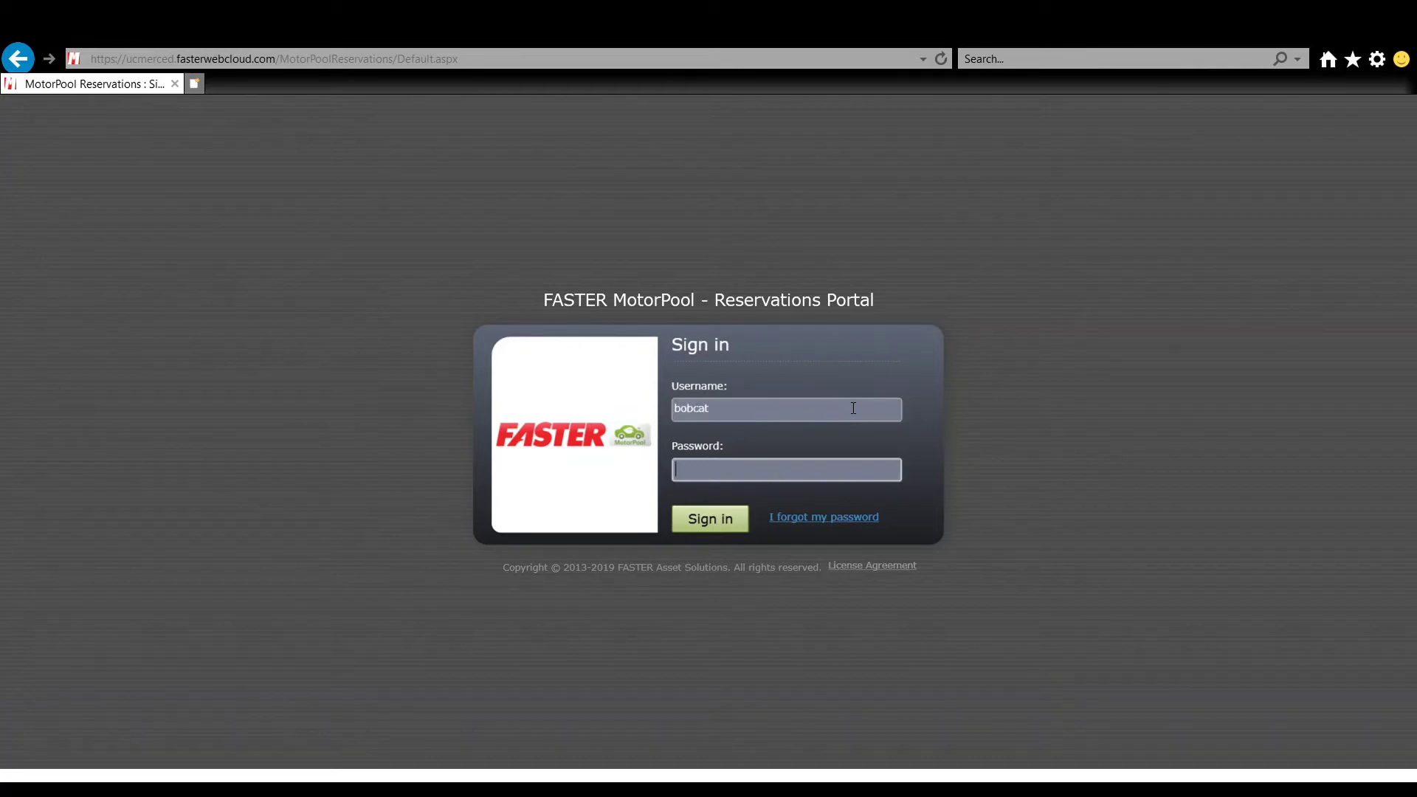
text(••••••••)
key(Return)
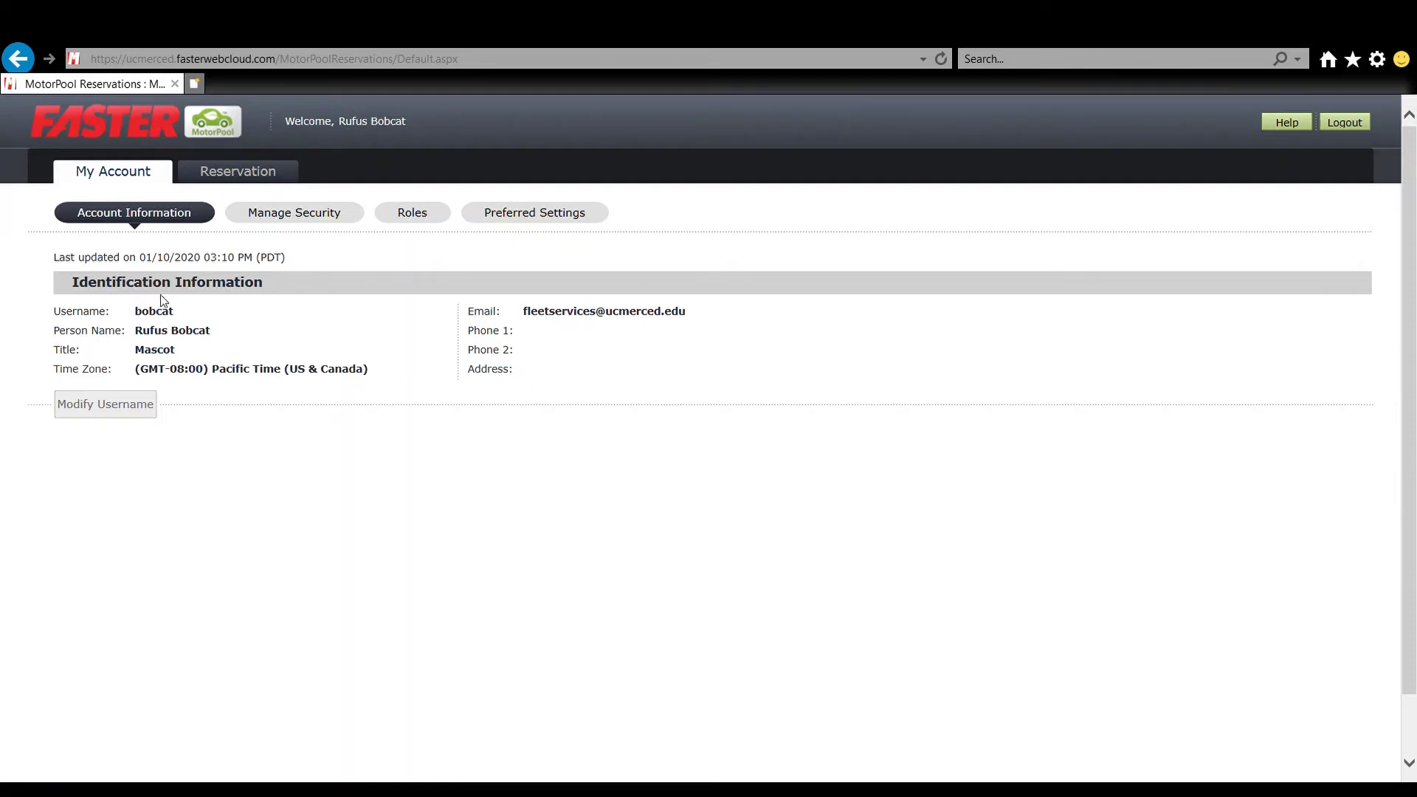
- Review the Manage Security, Roles and Preferred Settings sub-tabs, then go to the Reservation home page
click(274, 214)
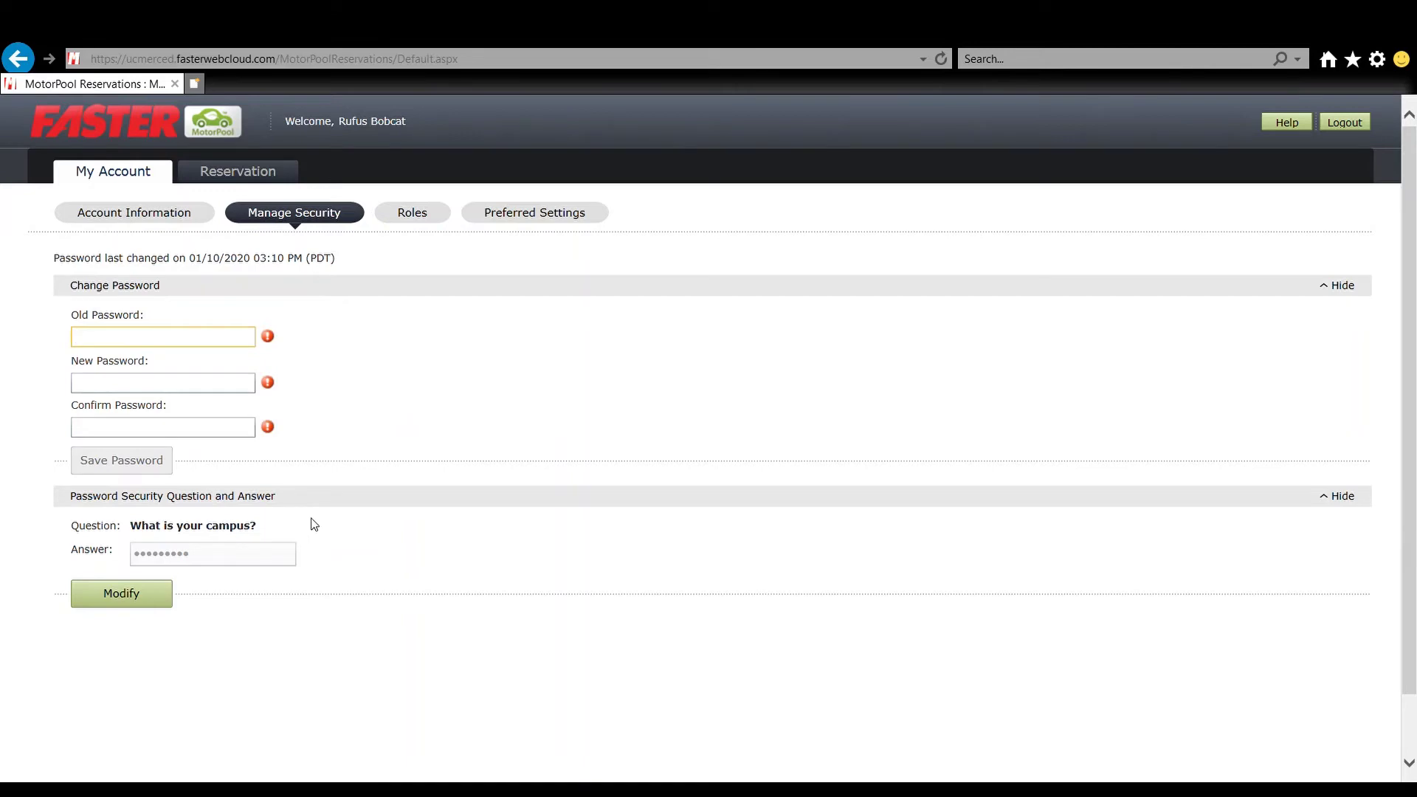
click(418, 225)
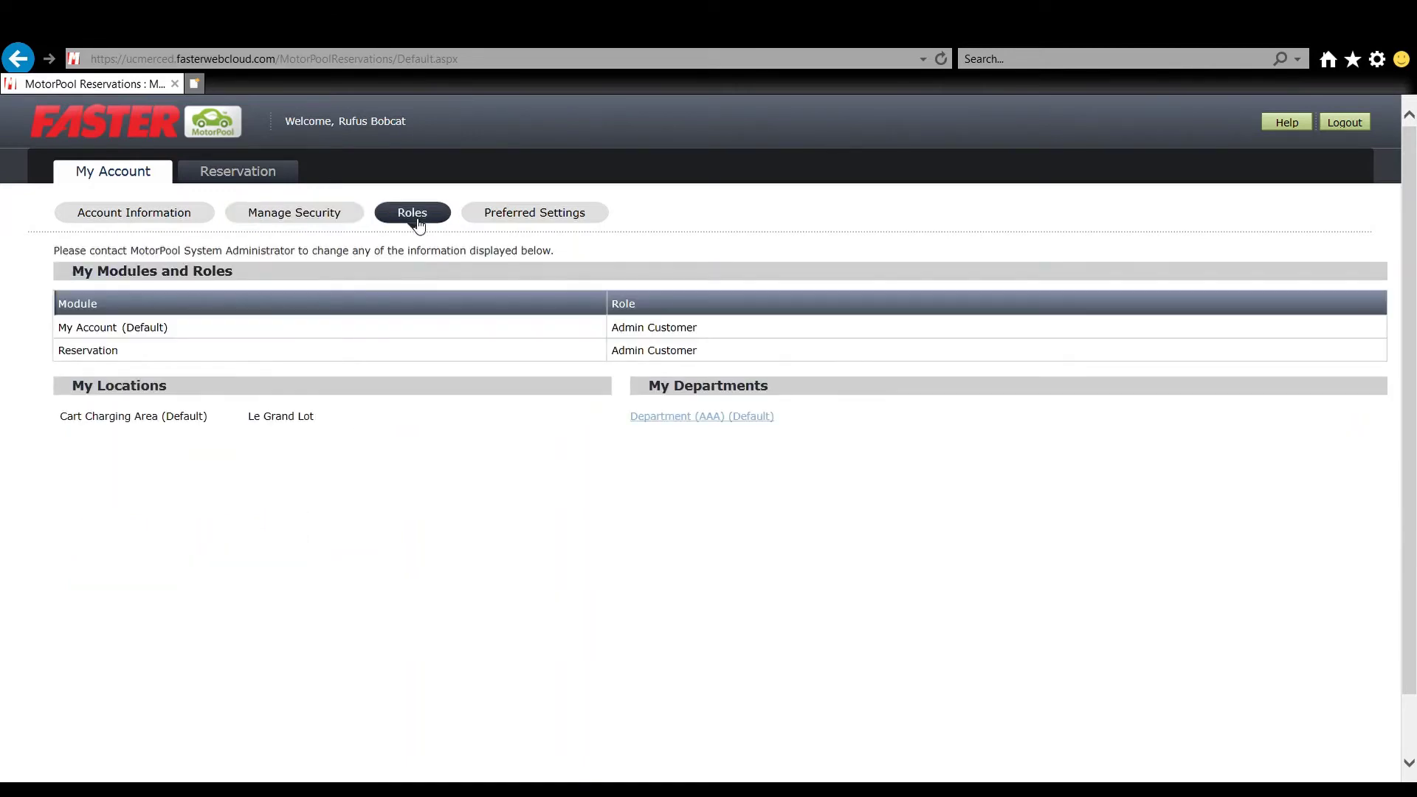
click(516, 215)
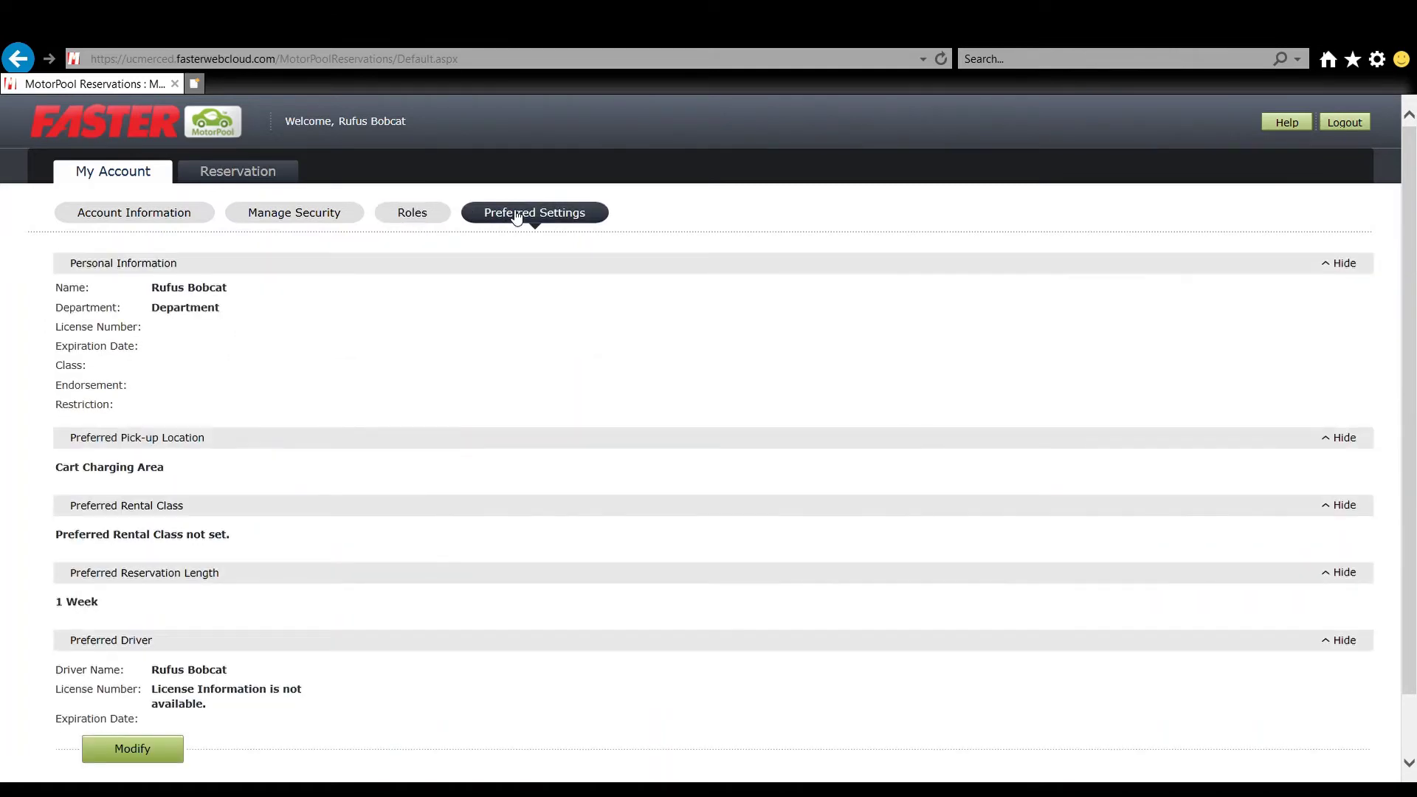
scroll(530, 352, down, 1)
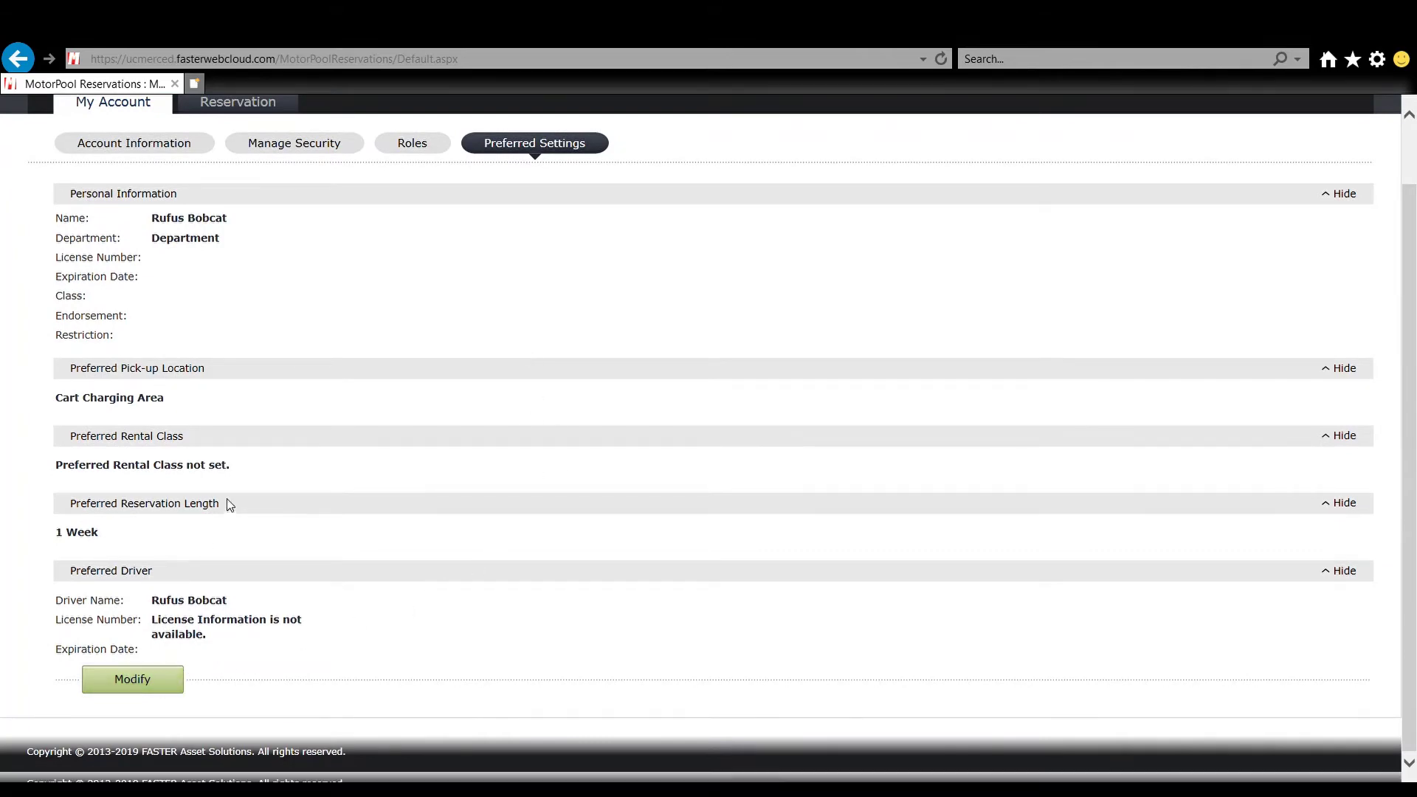
scroll(265, 332, up, 1)
click(295, 177)
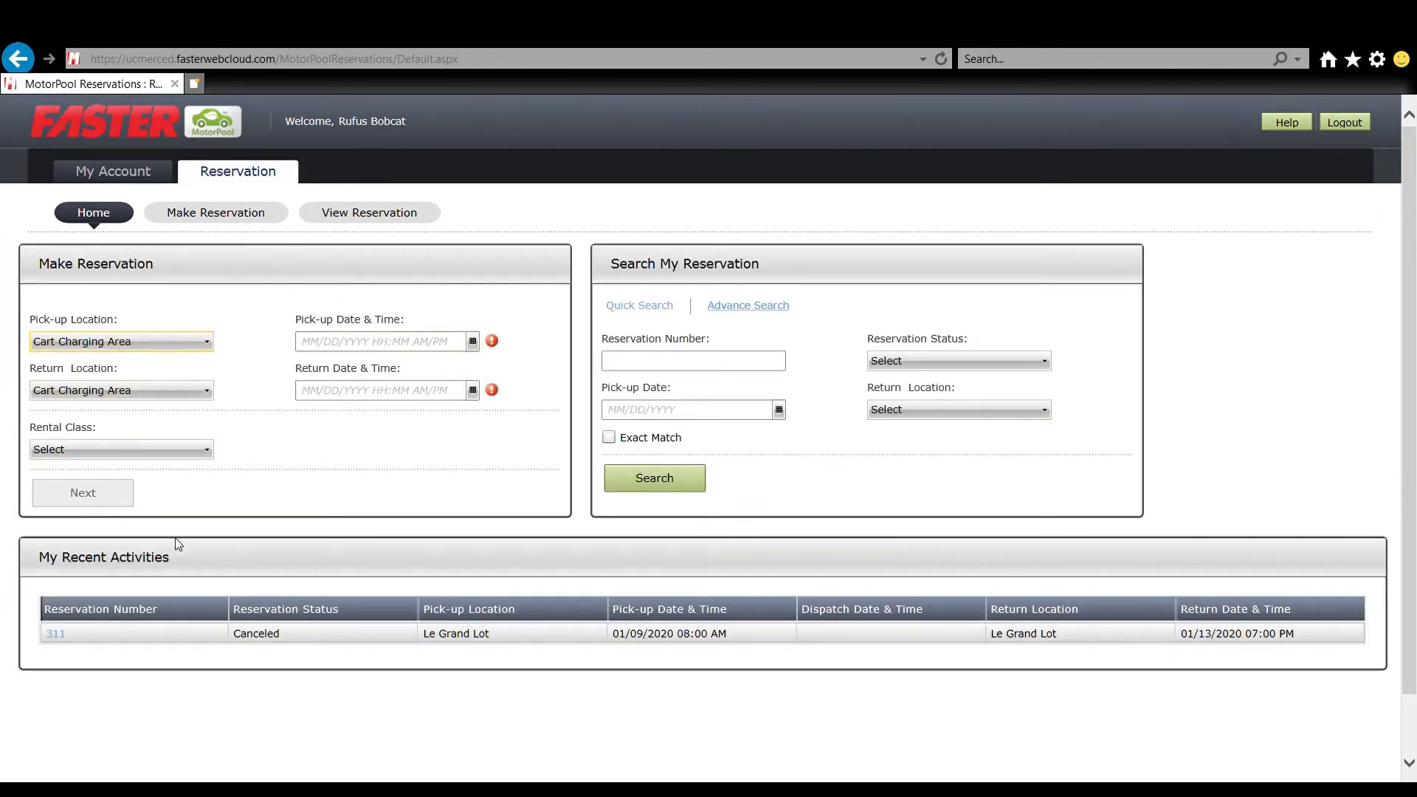
- Start a new reservation picking up at Le Grand Lot on 1/13/2020 at 8:00 AM
click(210, 219)
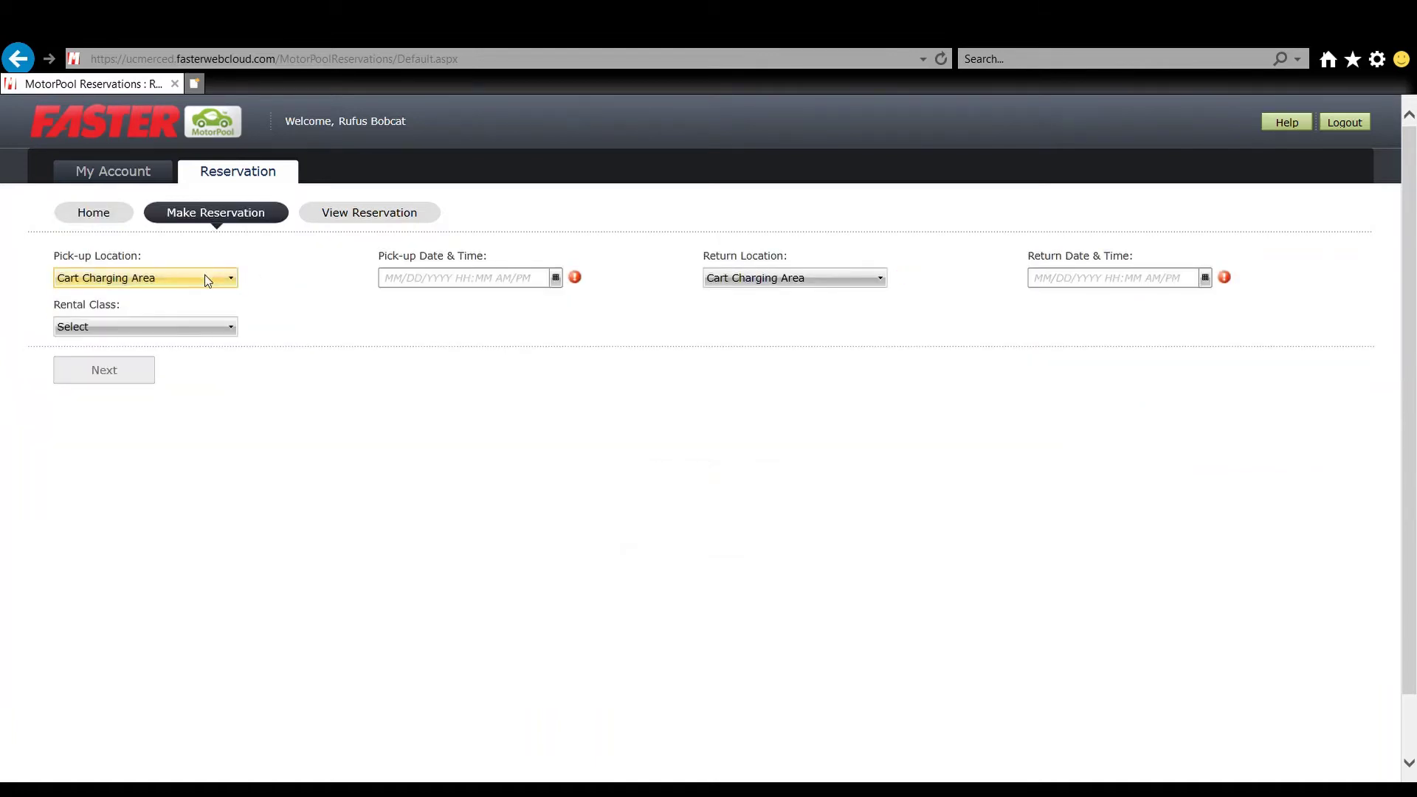
click(205, 276)
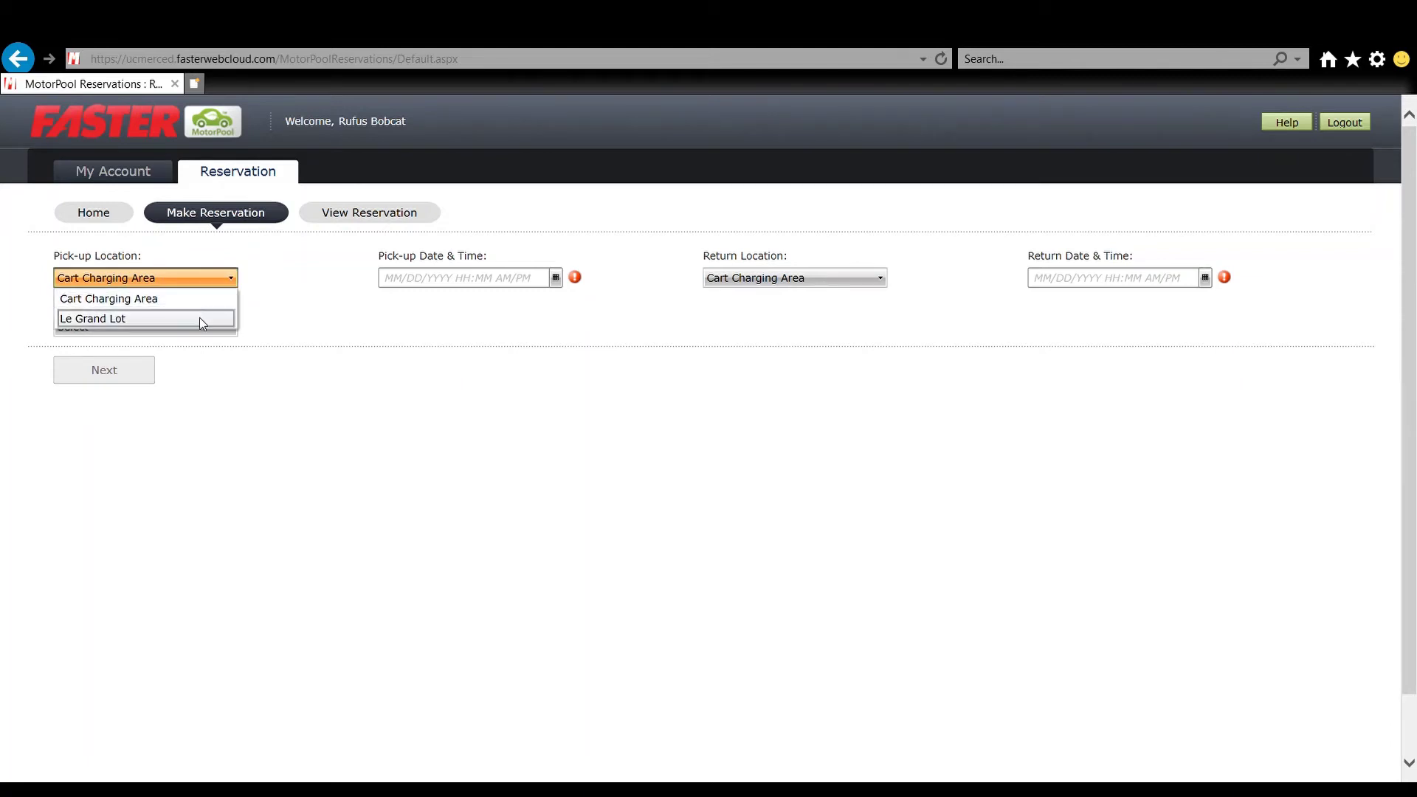
click(199, 319)
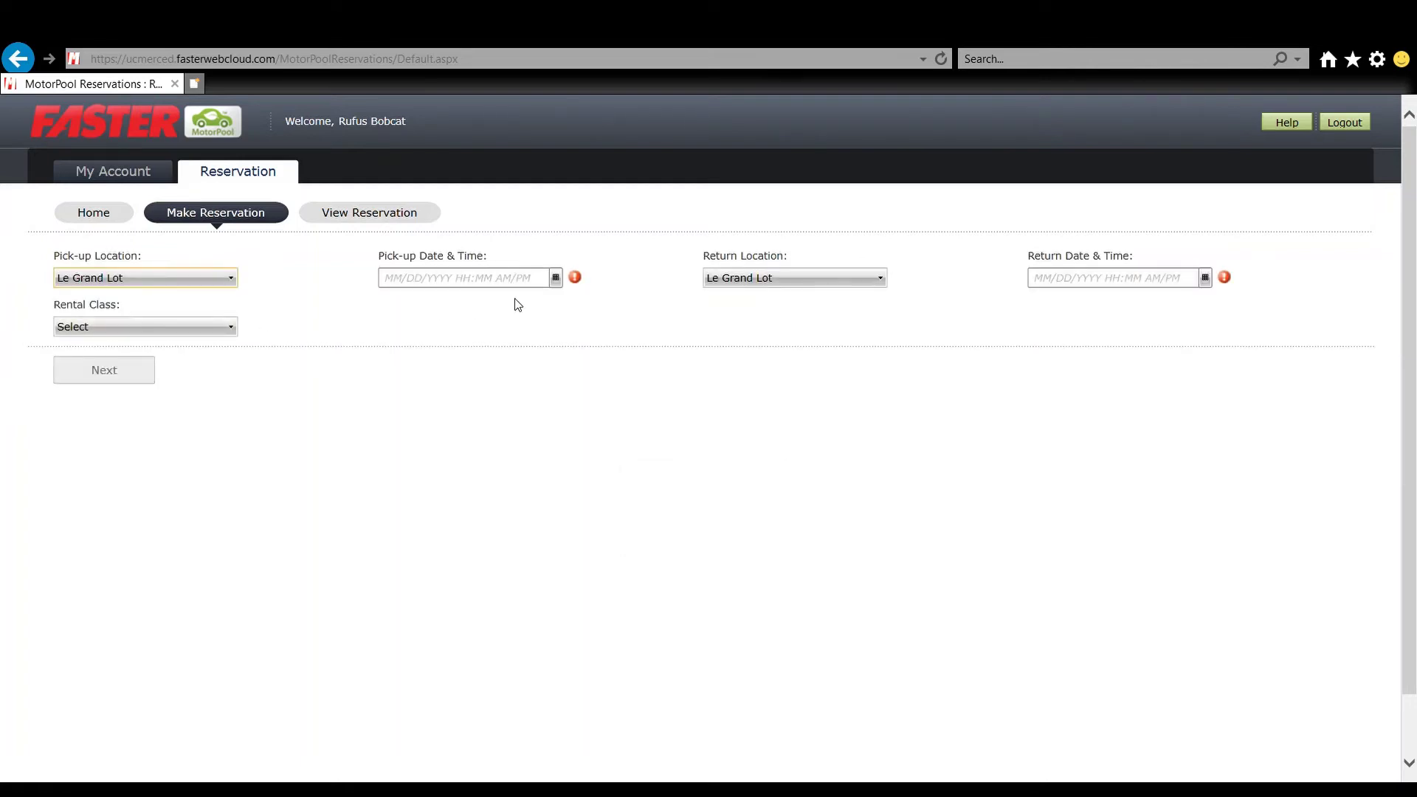
click(555, 277)
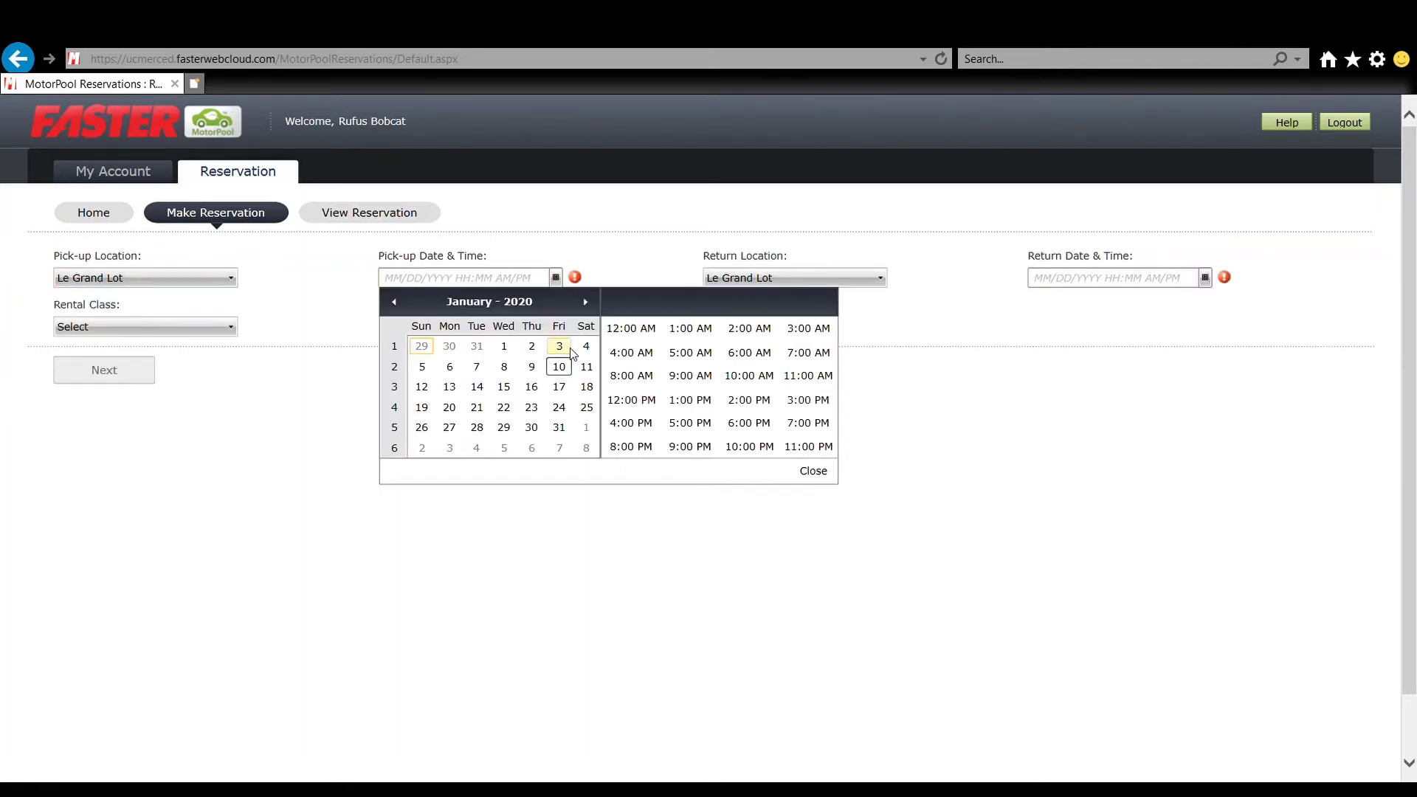
click(449, 386)
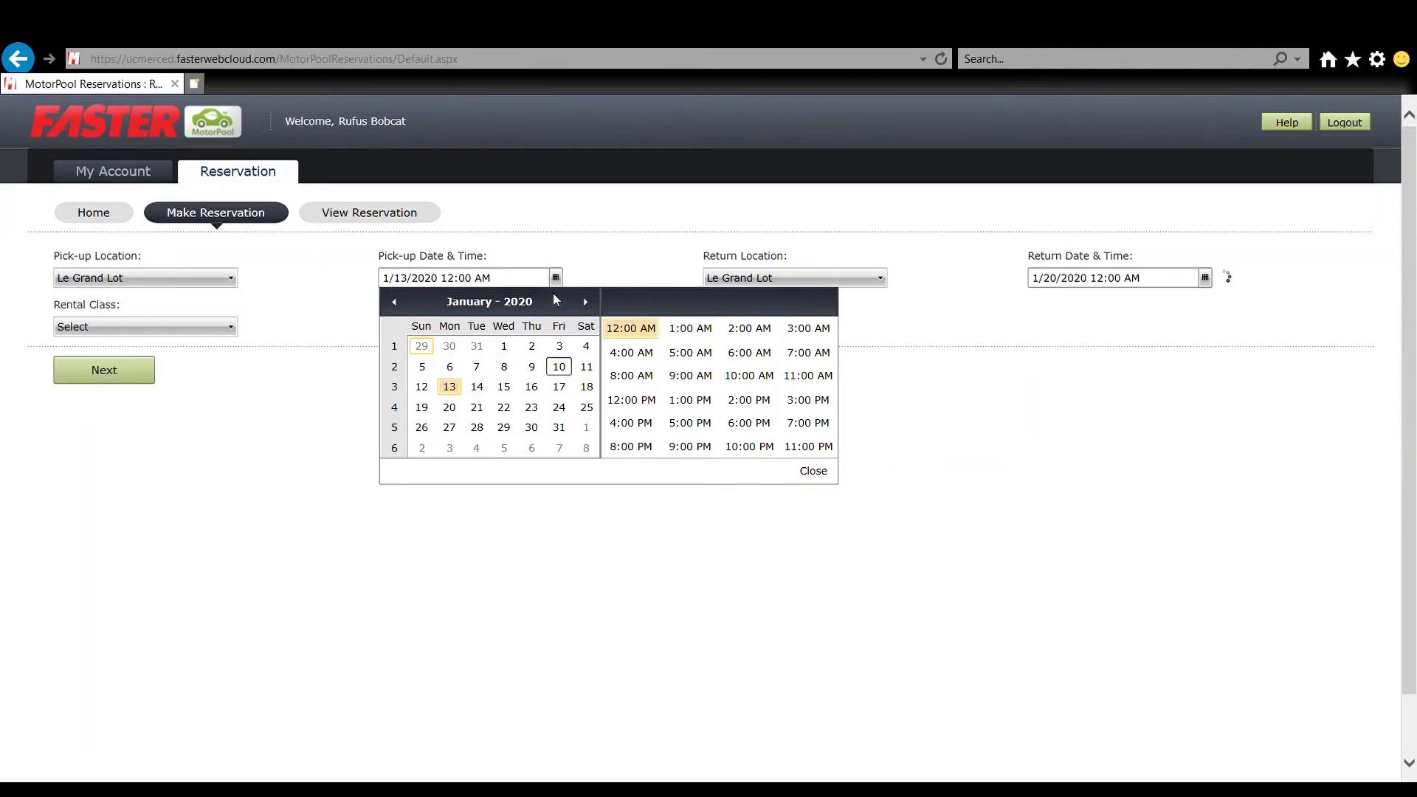
click(646, 380)
click(678, 257)
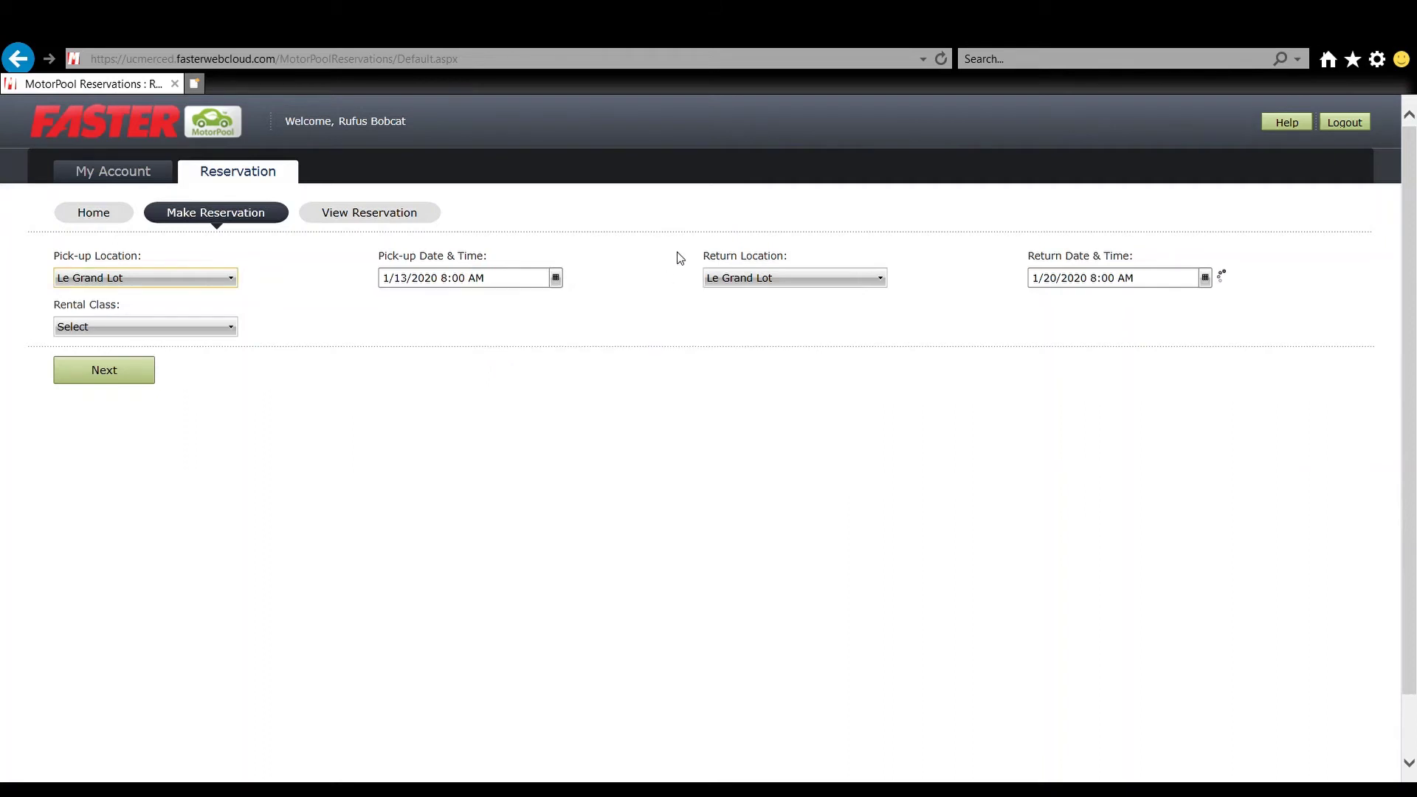
- Set the return to 1/14/2020 at 7:00 PM, leaving the rental class unset
click(1205, 278)
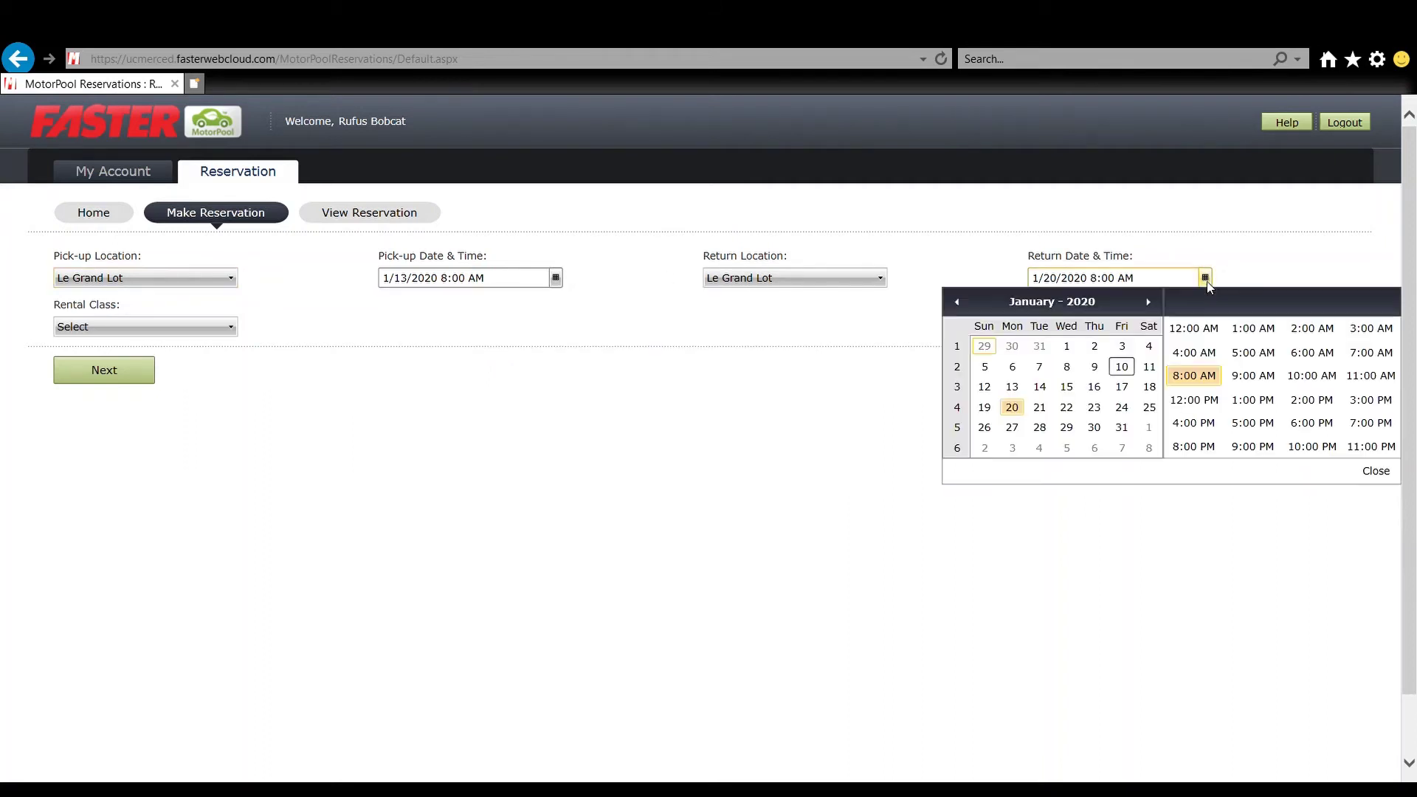
click(1040, 388)
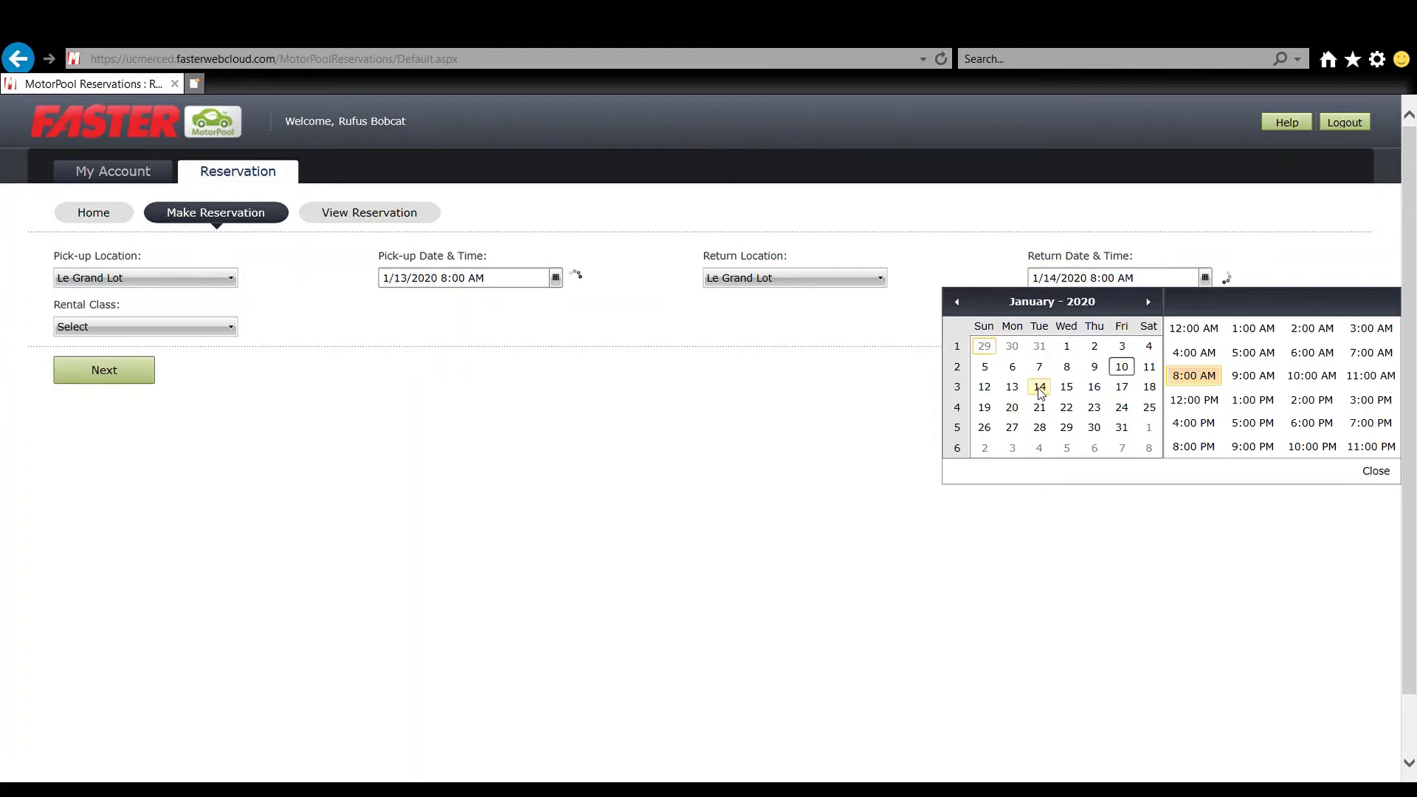
click(1269, 427)
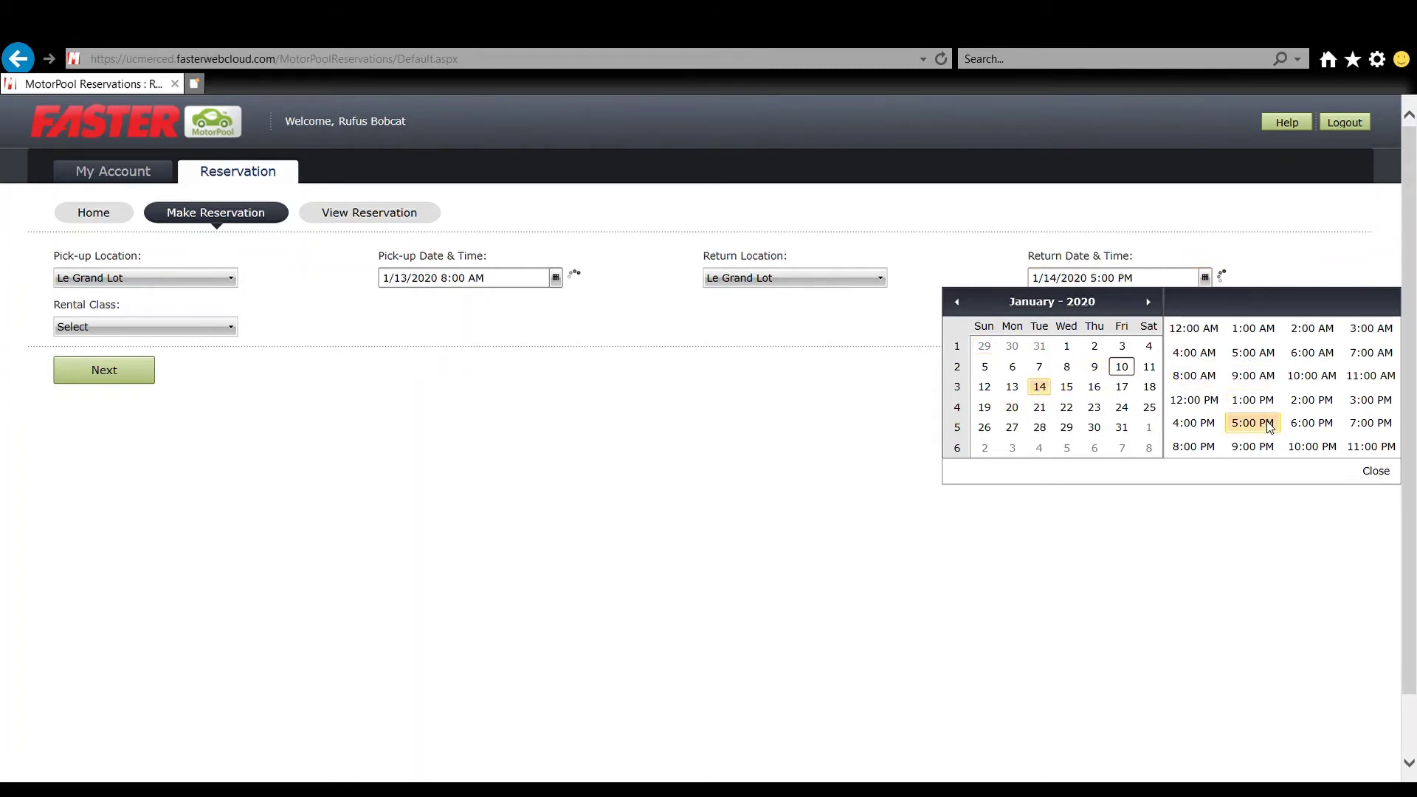
click(1374, 425)
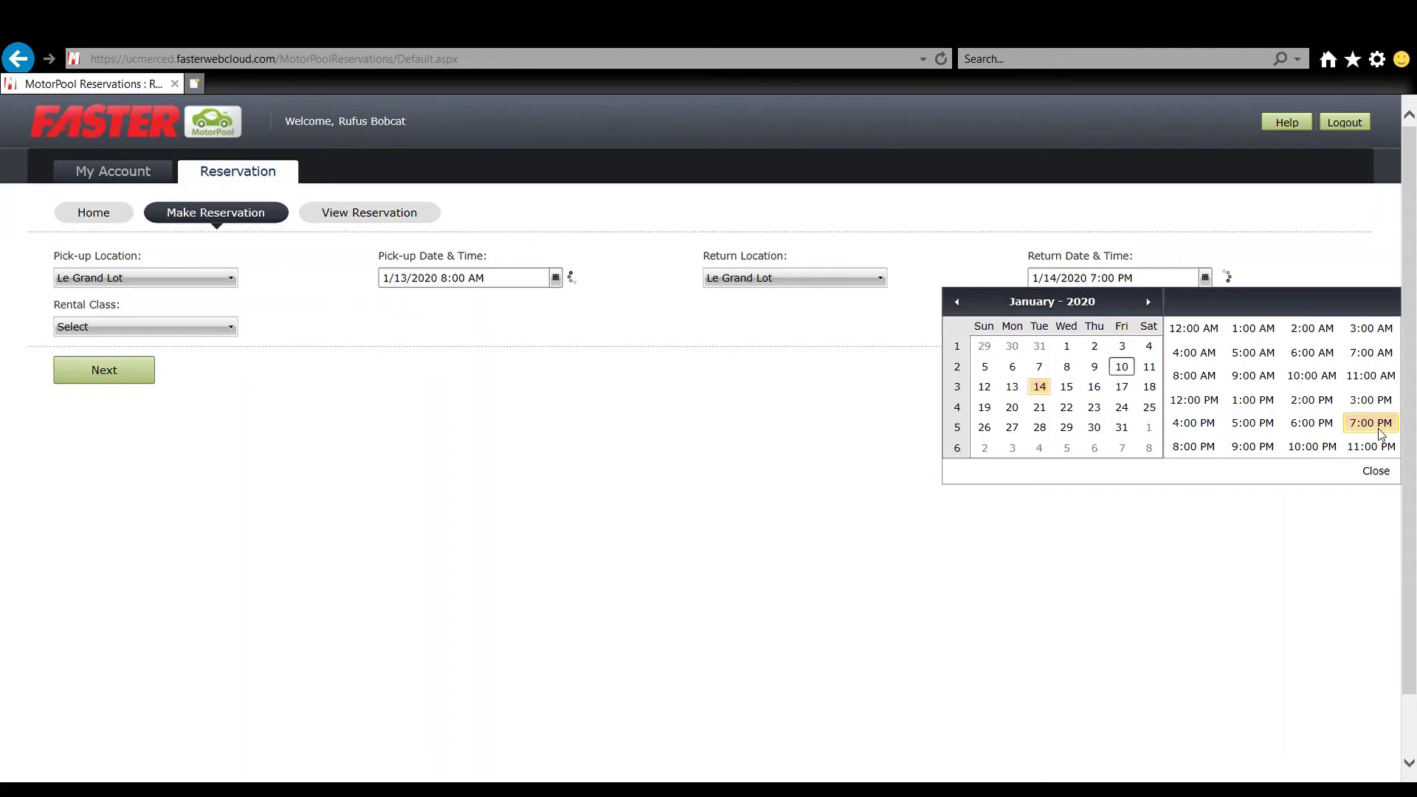
click(1377, 474)
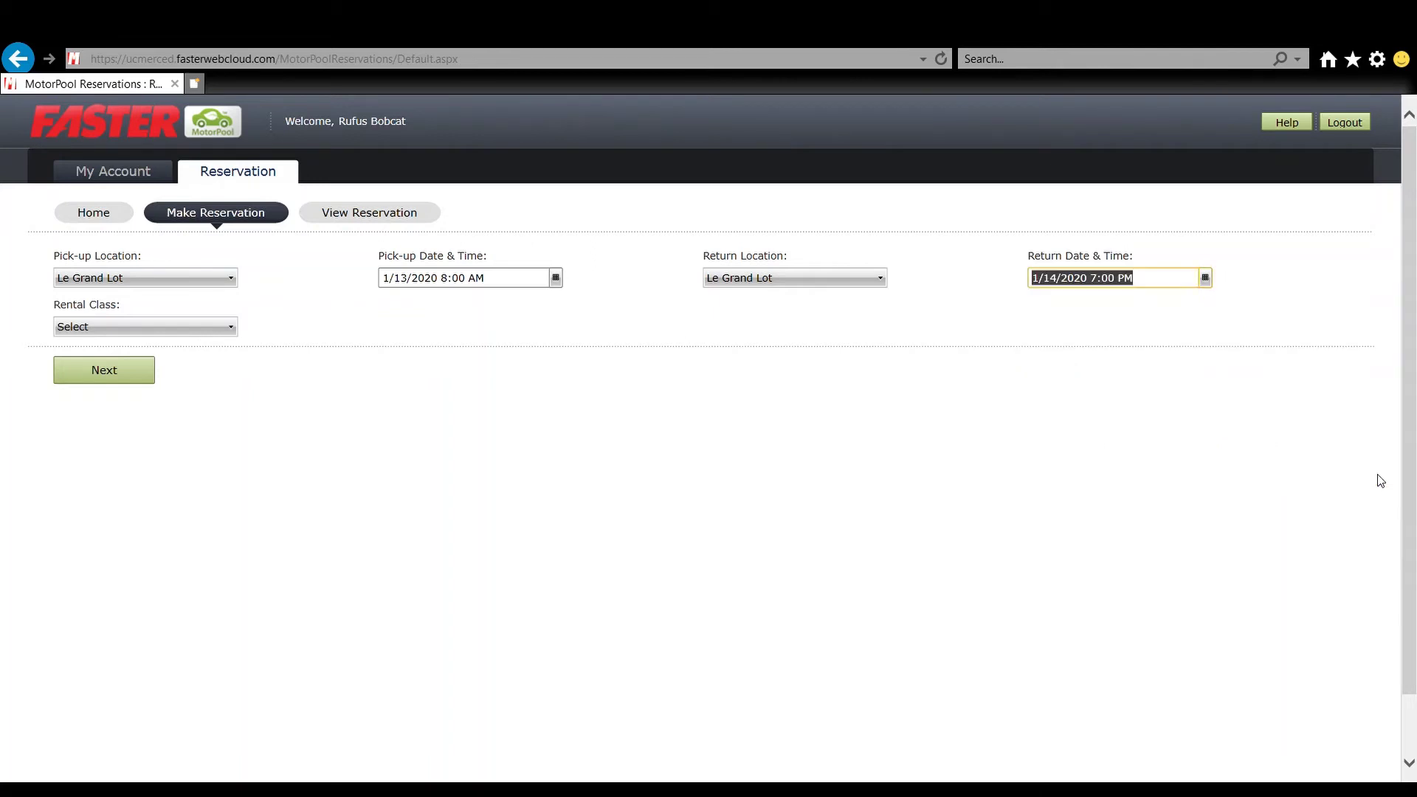
click(195, 327)
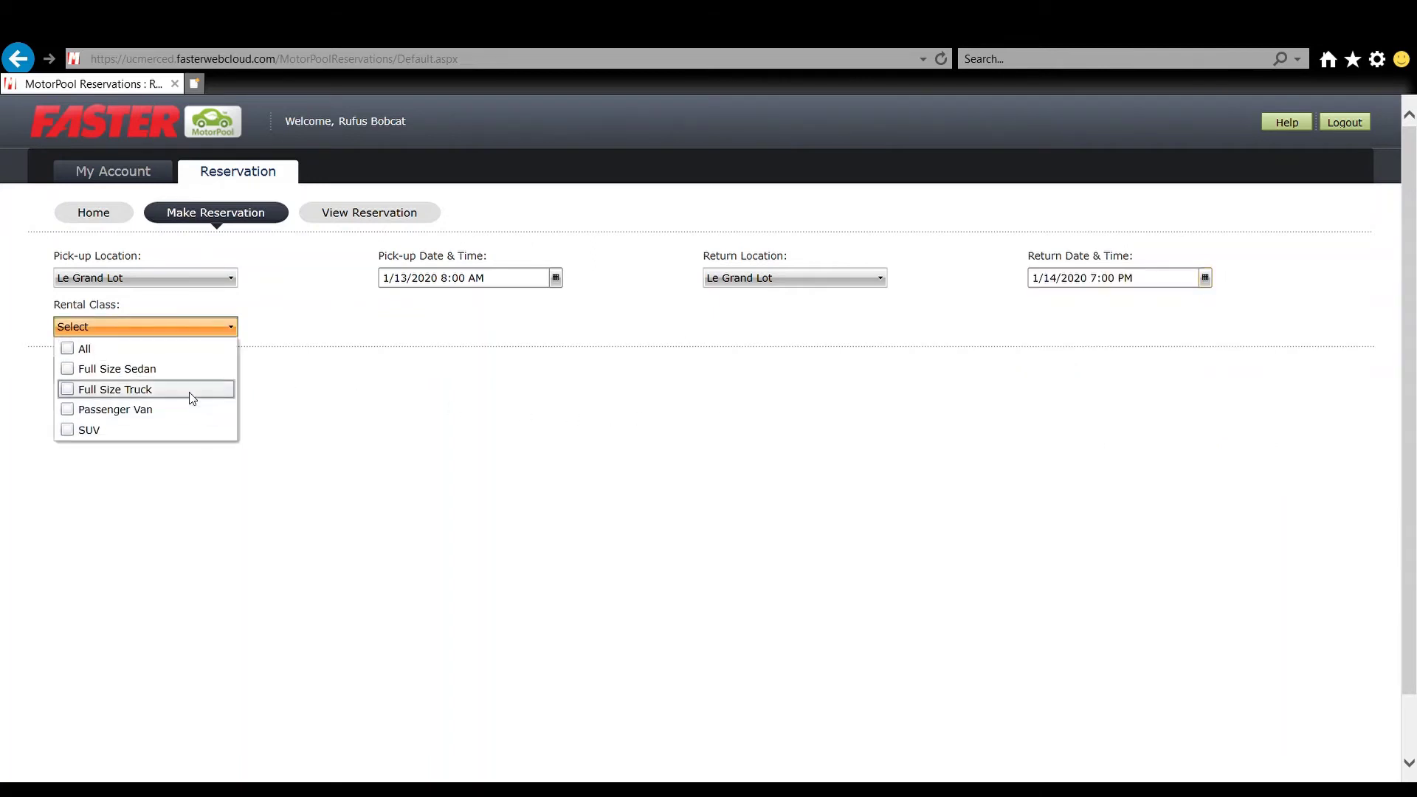
click(290, 332)
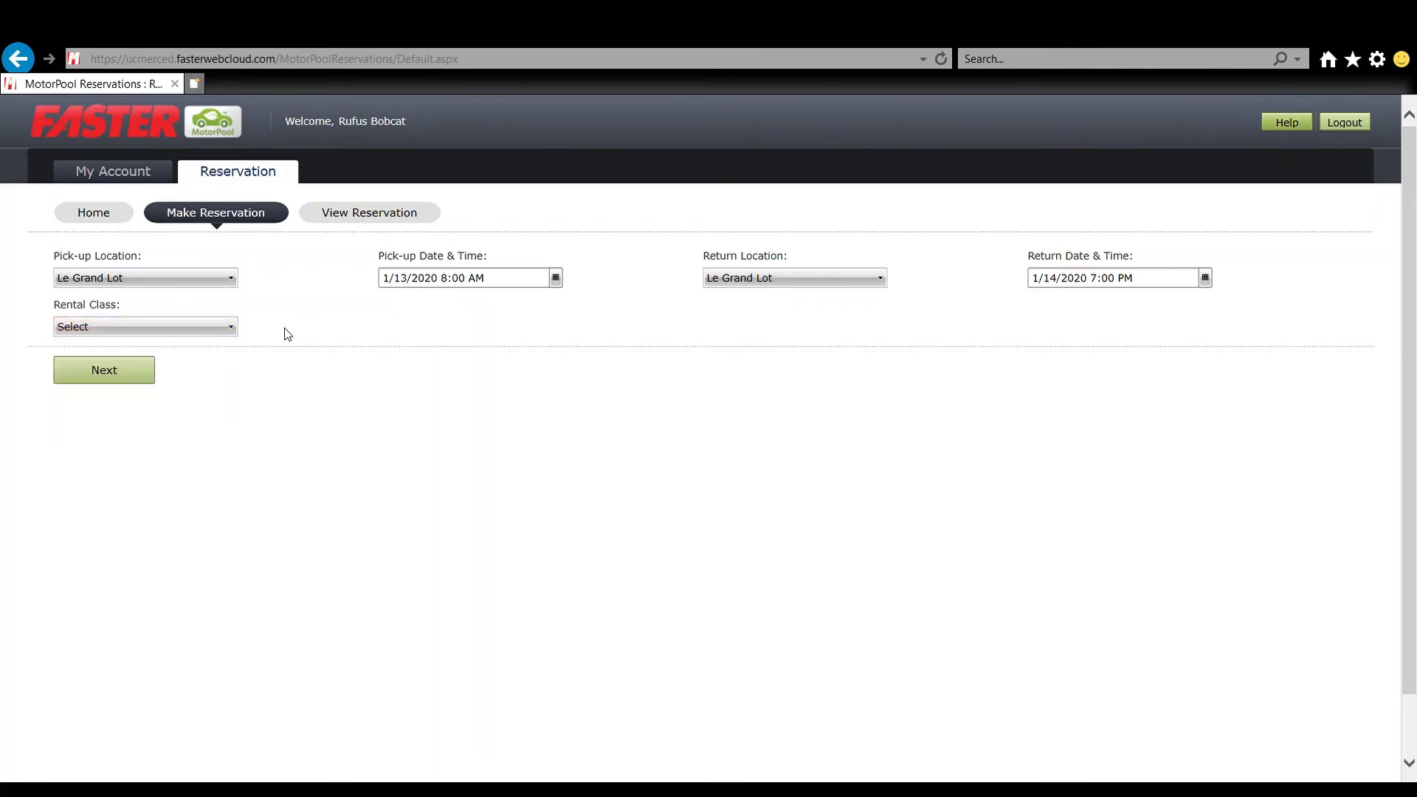
- Continue to Select Asset, choose the SUV class and keep asset 100849, the 2015 Nissan Xterra
click(130, 377)
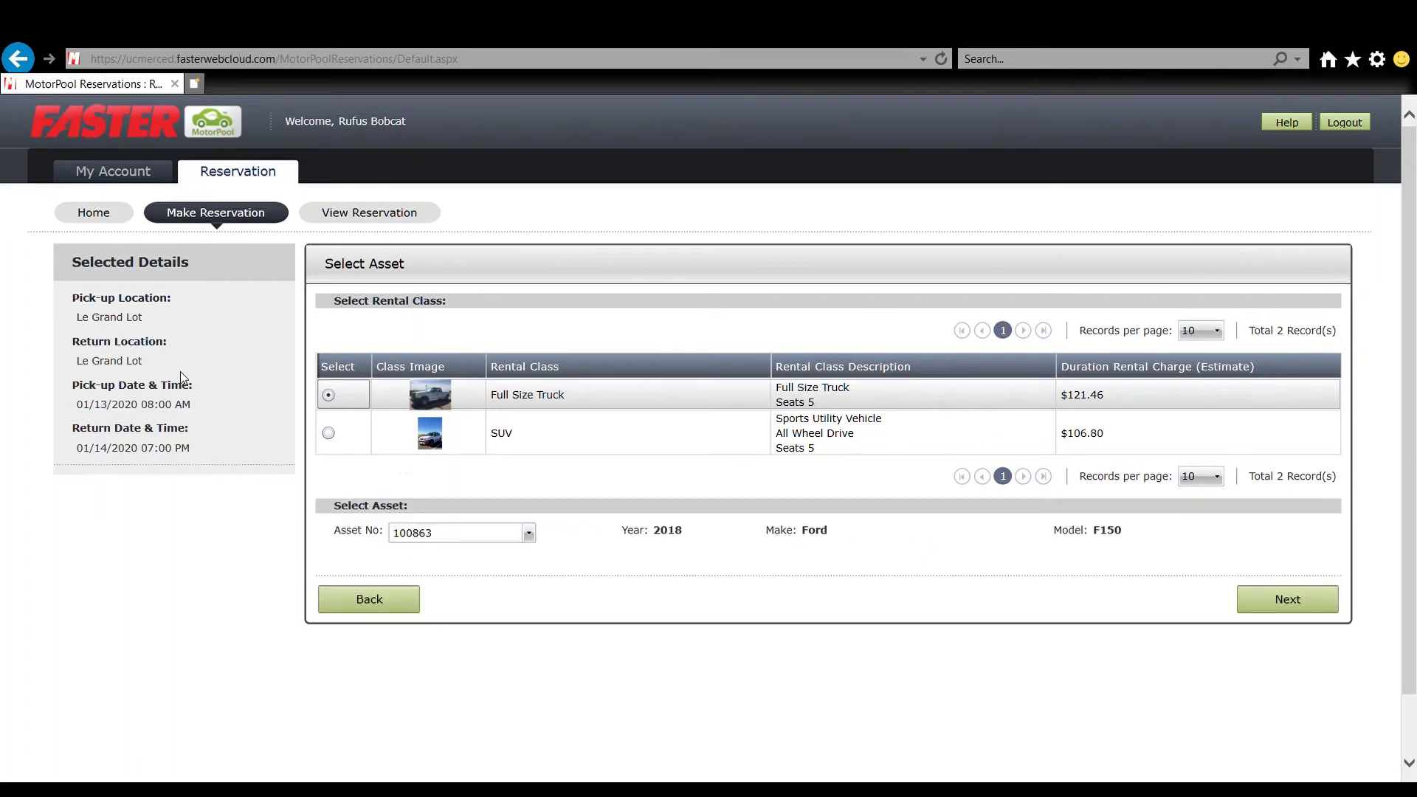
click(526, 533)
click(529, 535)
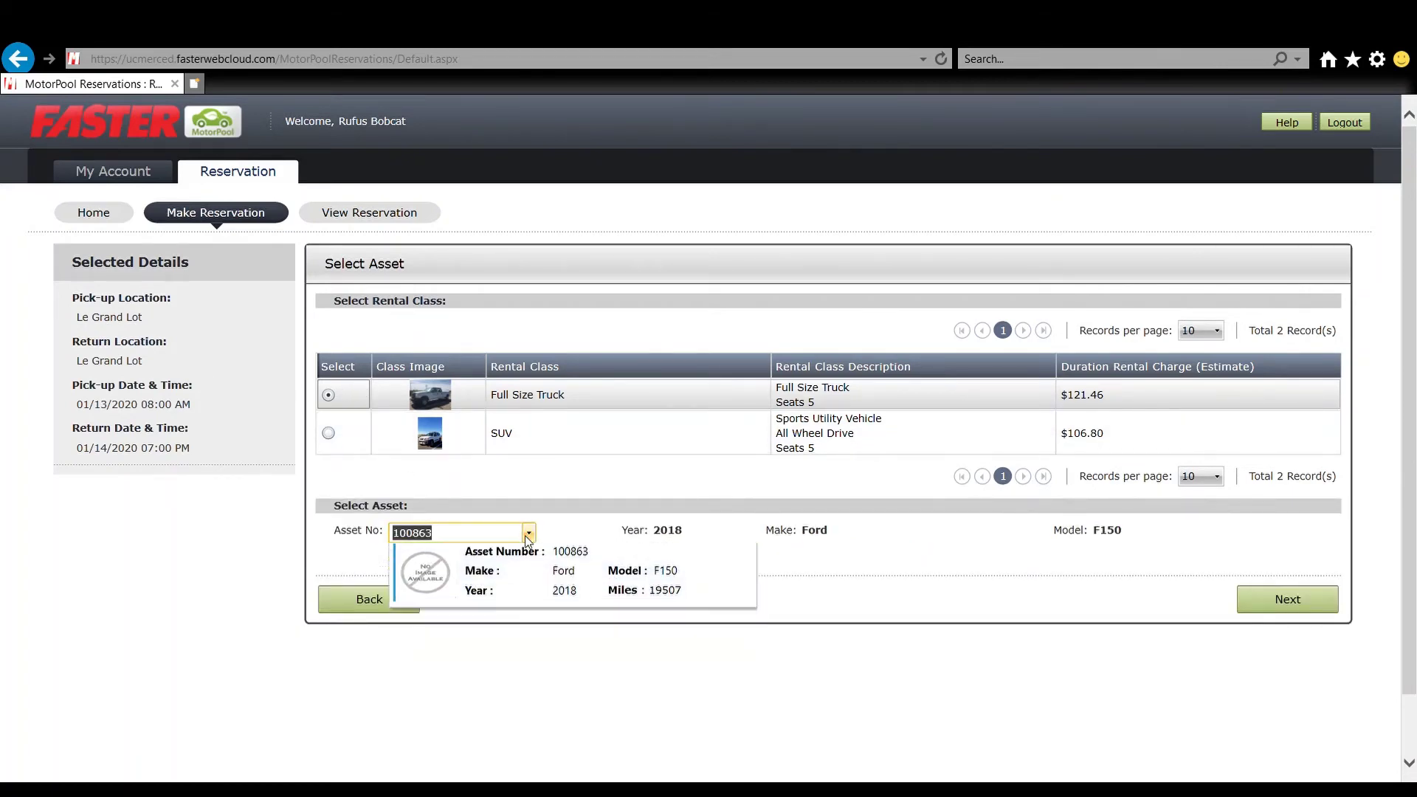
click(328, 433)
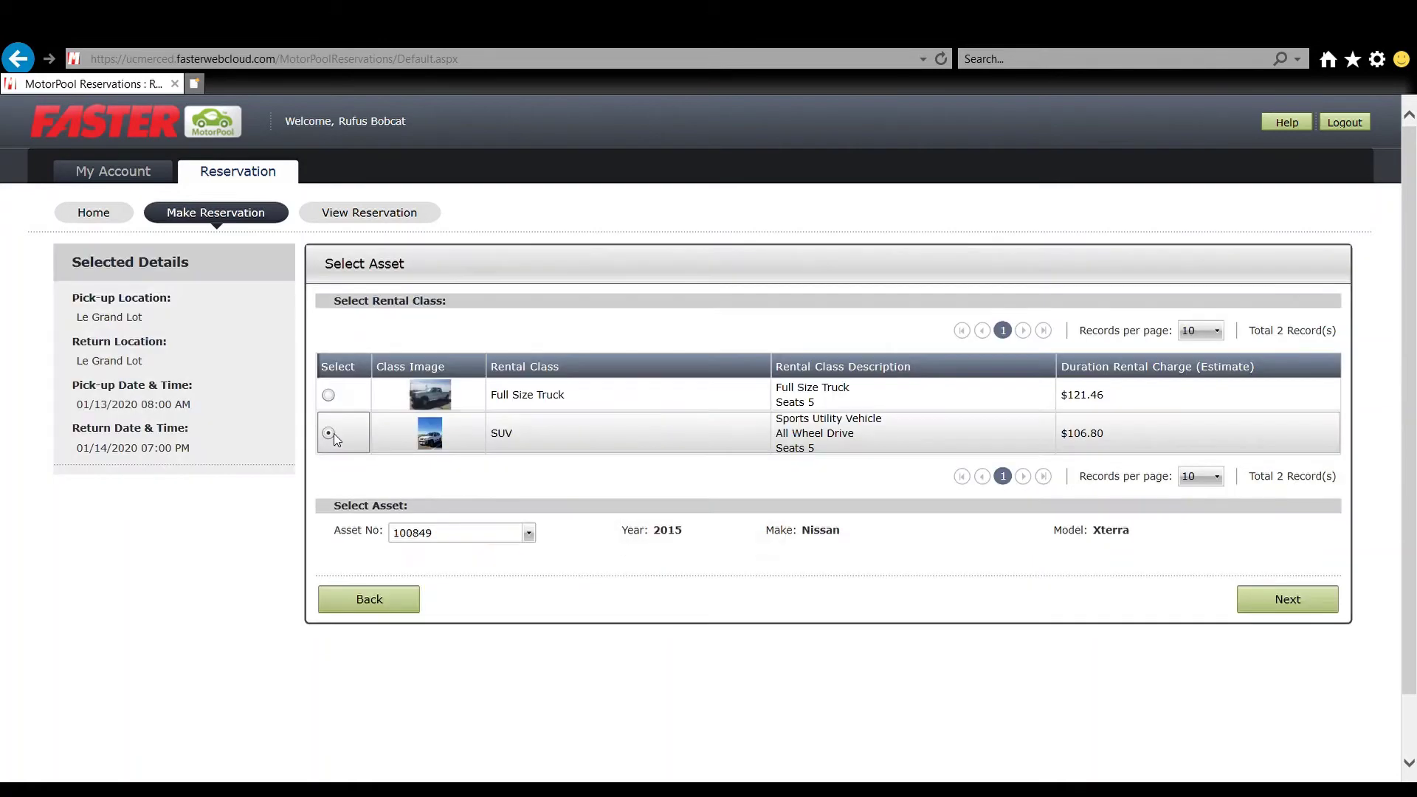
click(530, 533)
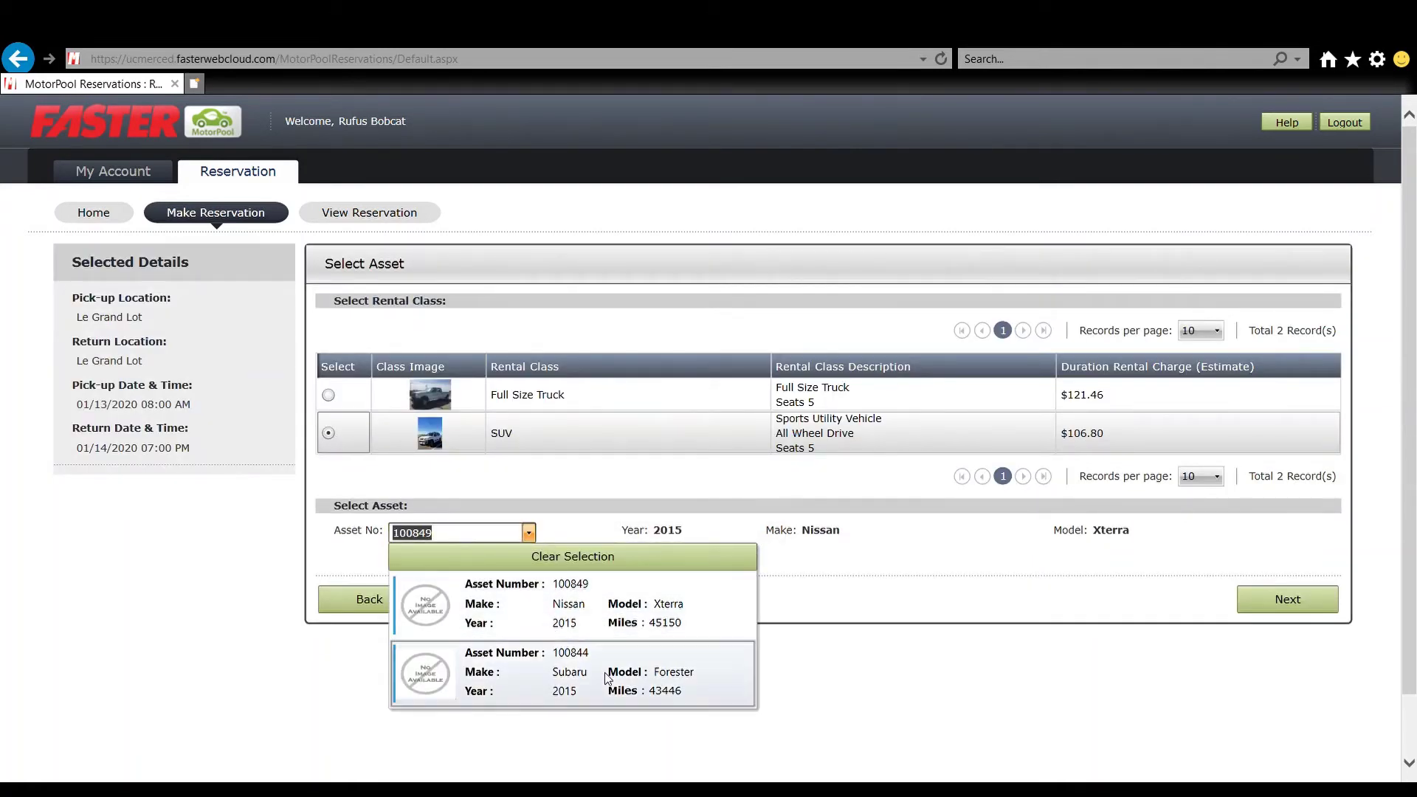
click(601, 622)
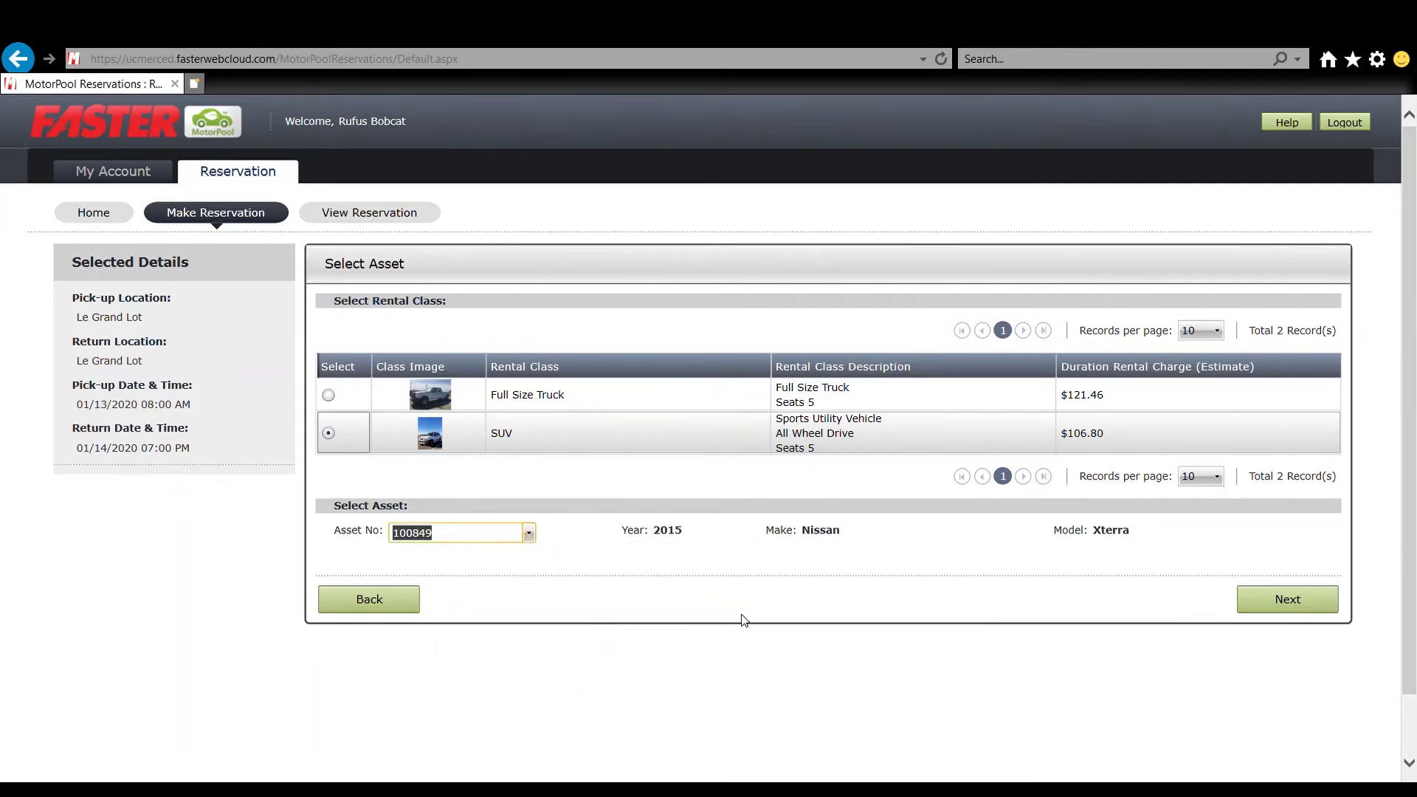
click(1288, 601)
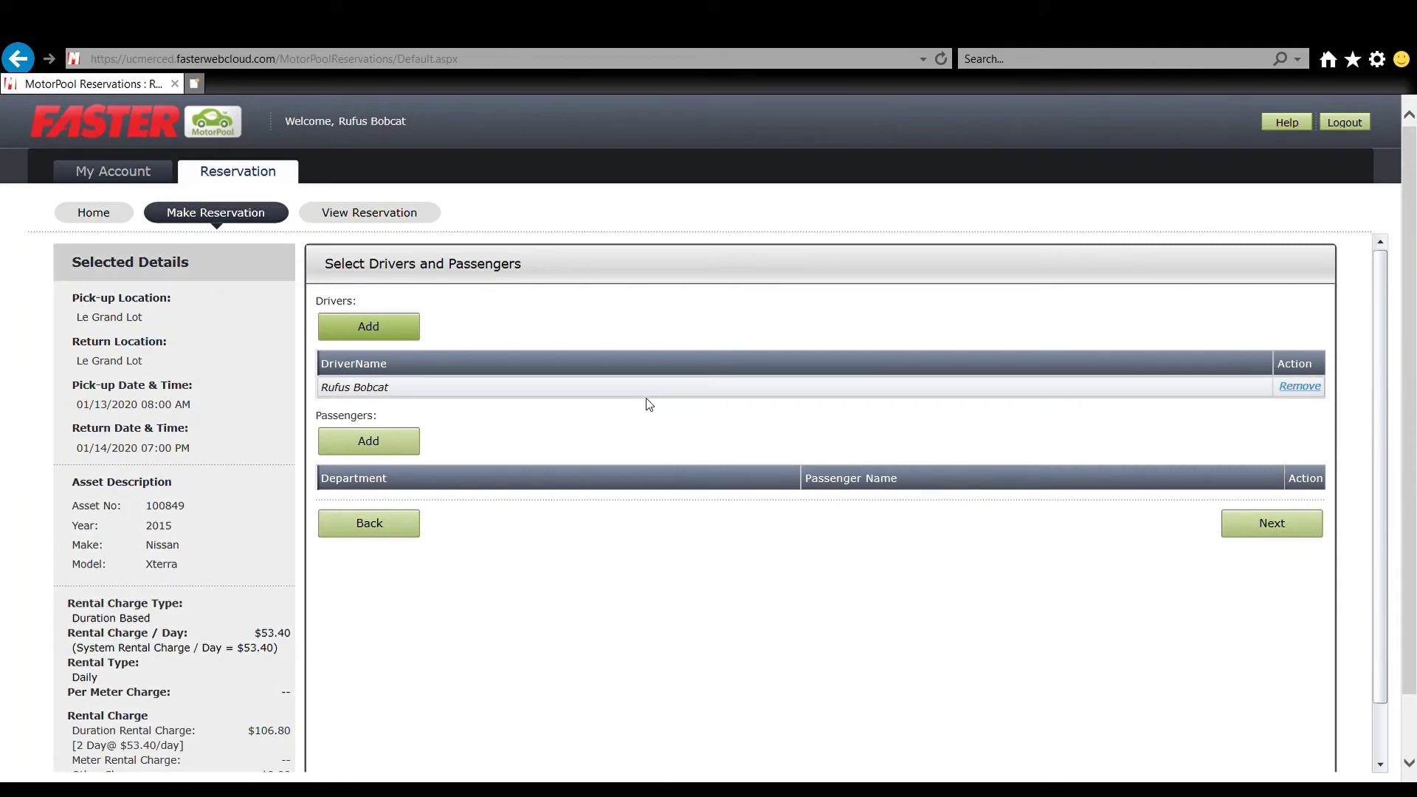
click(368, 326)
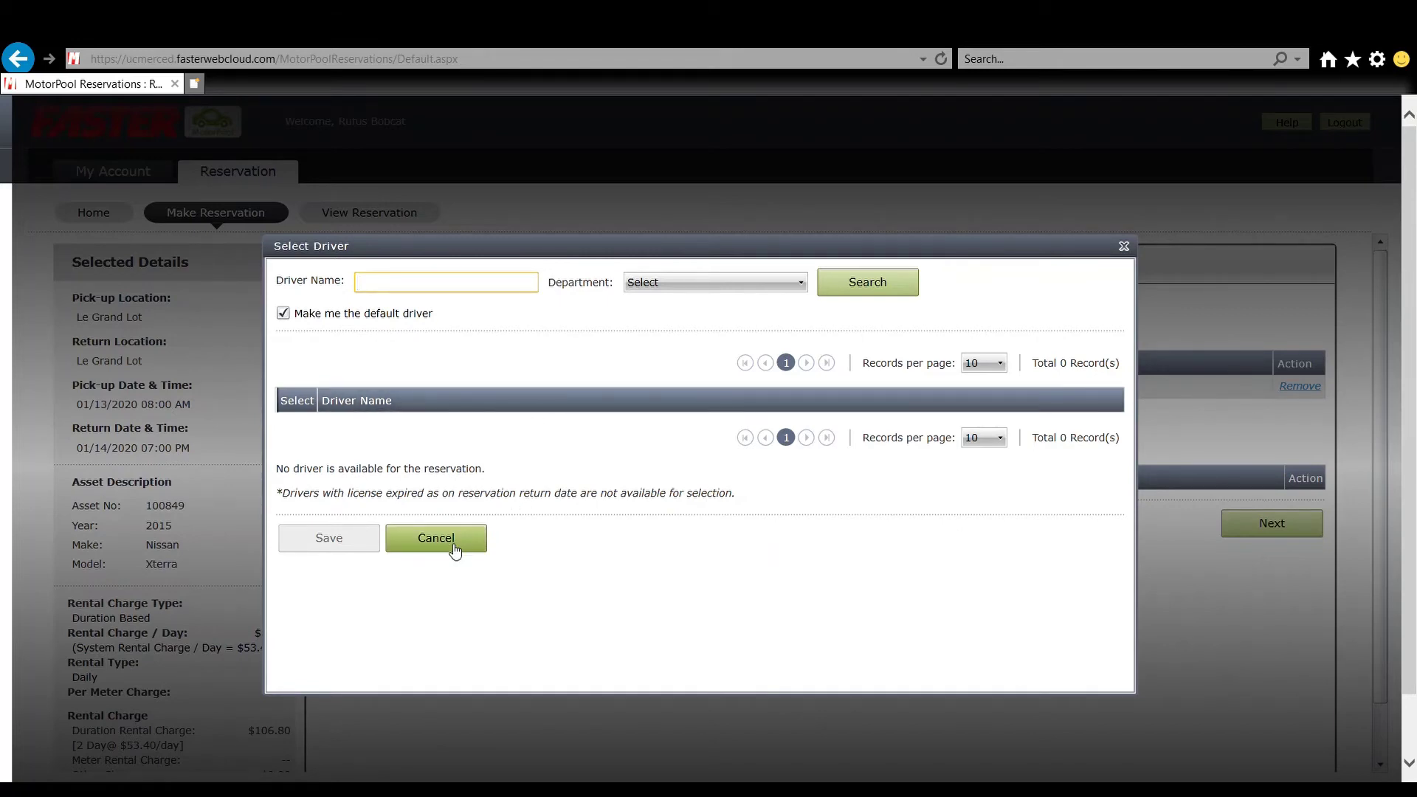
click(645, 288)
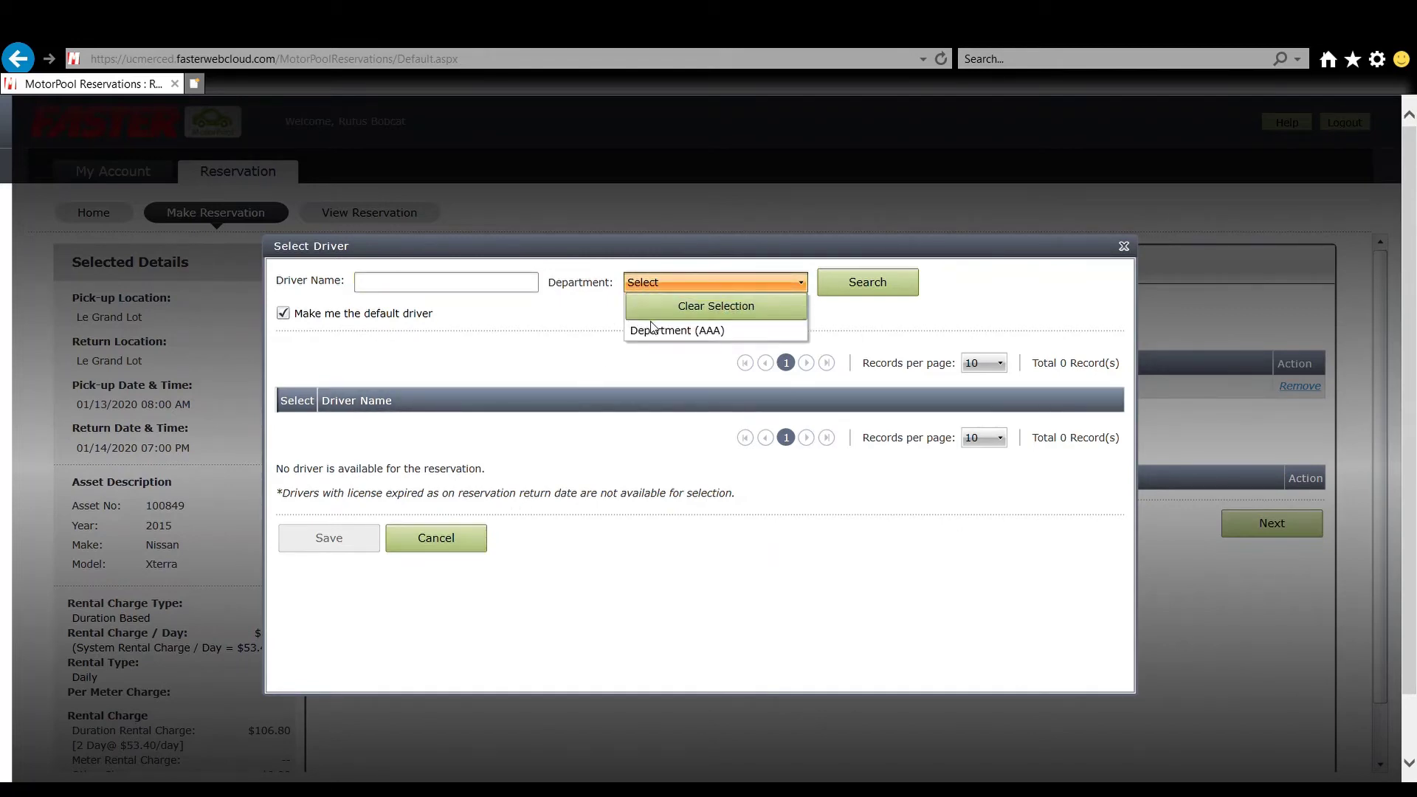
click(446, 541)
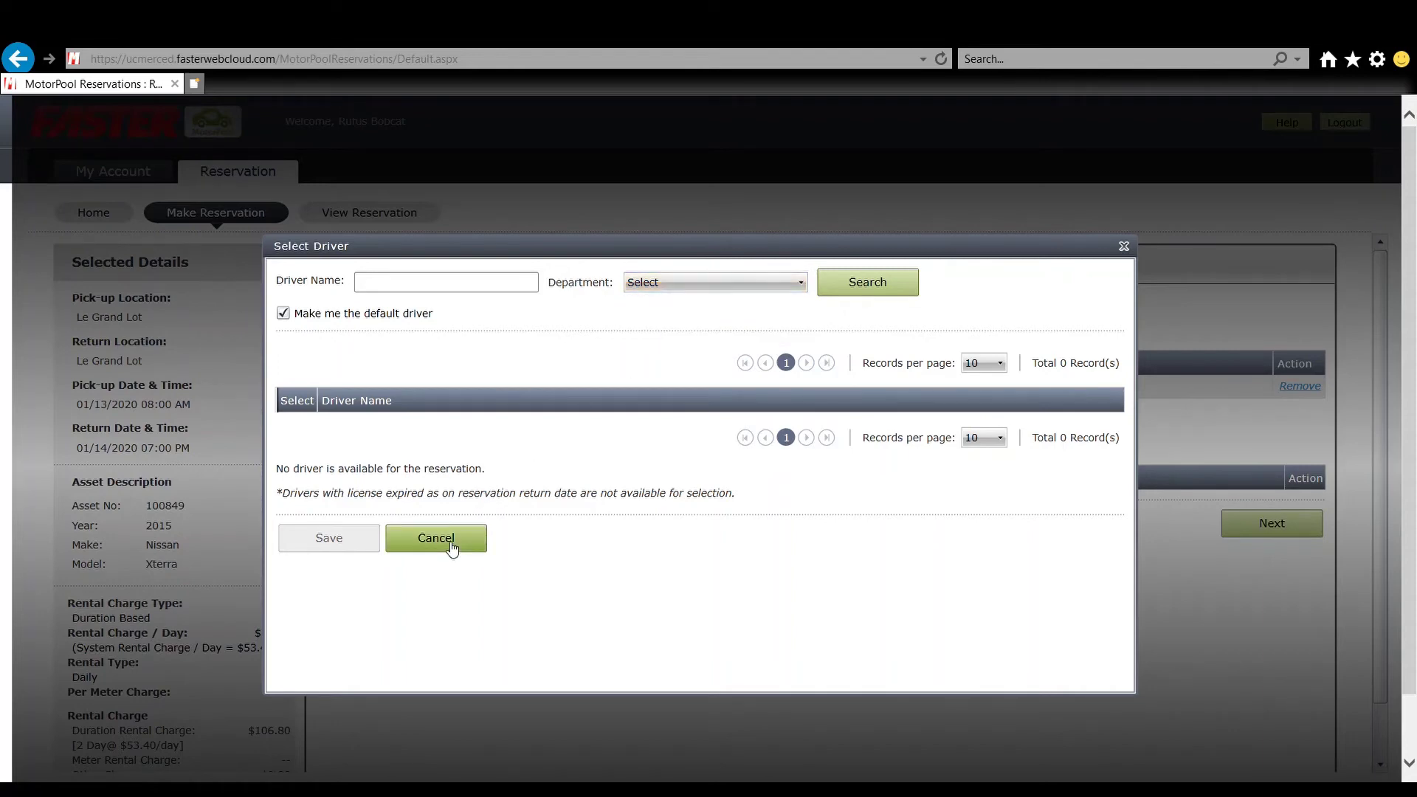
click(435, 538)
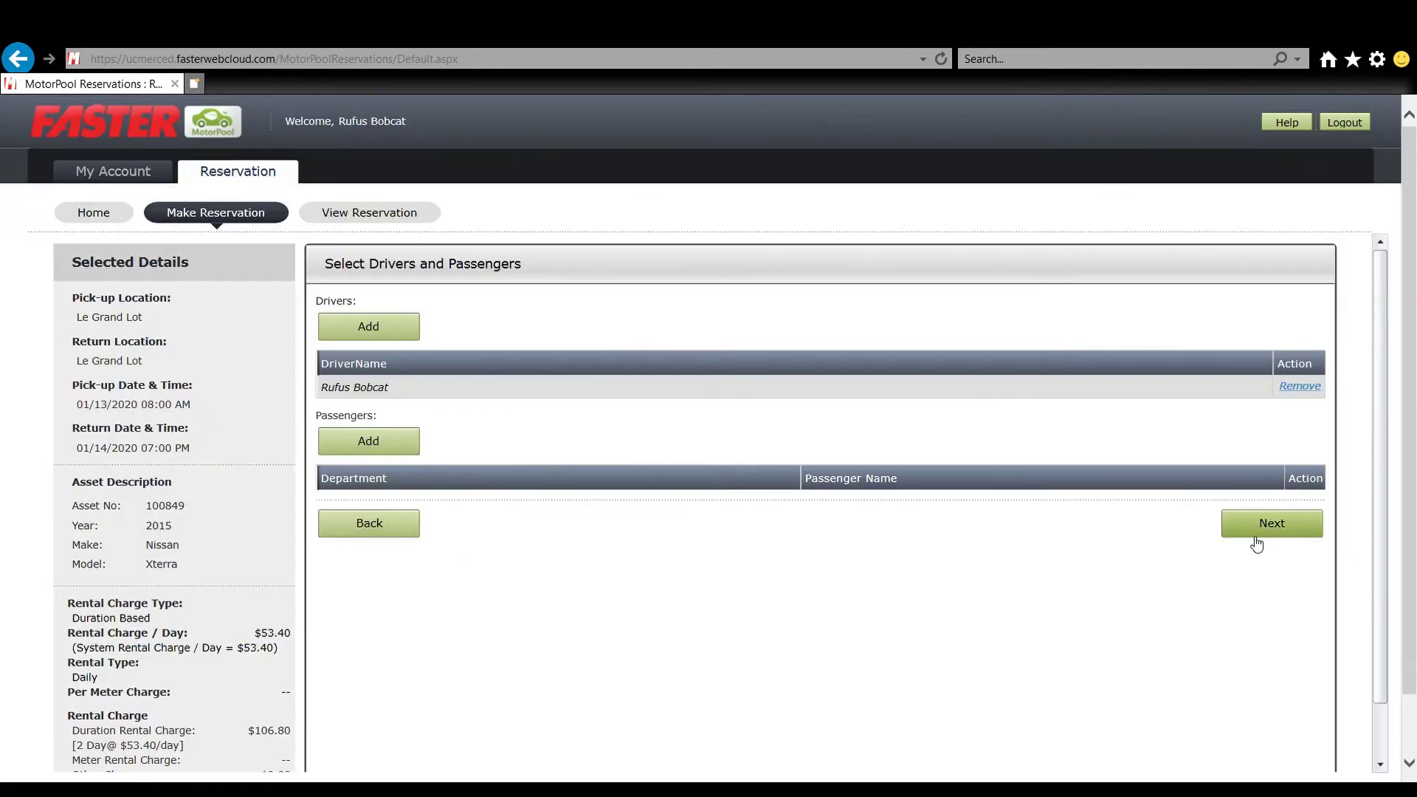
- Bill the $106.80 reservation to Department (AAA) and its account number at a 100.00 share
click(1260, 537)
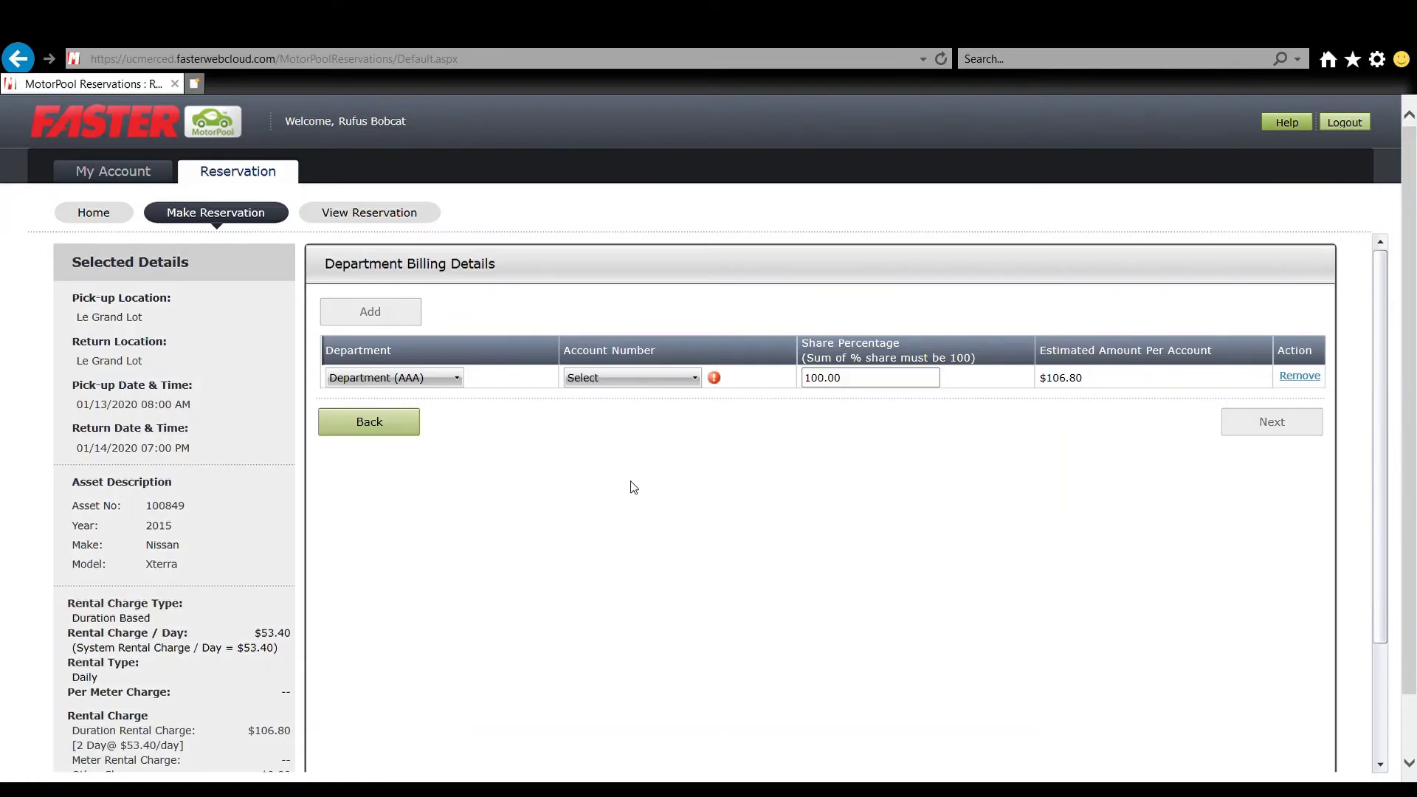
click(411, 378)
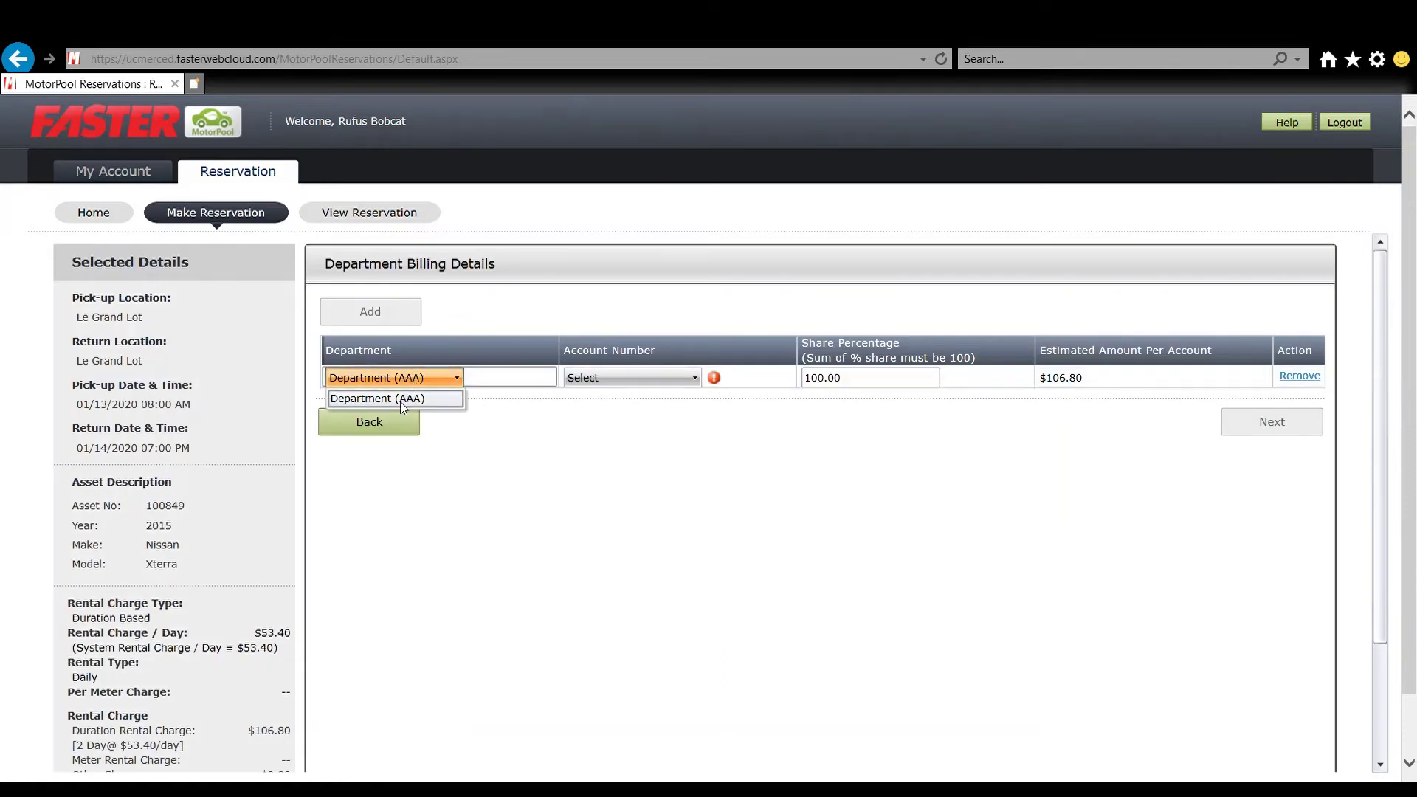
click(497, 441)
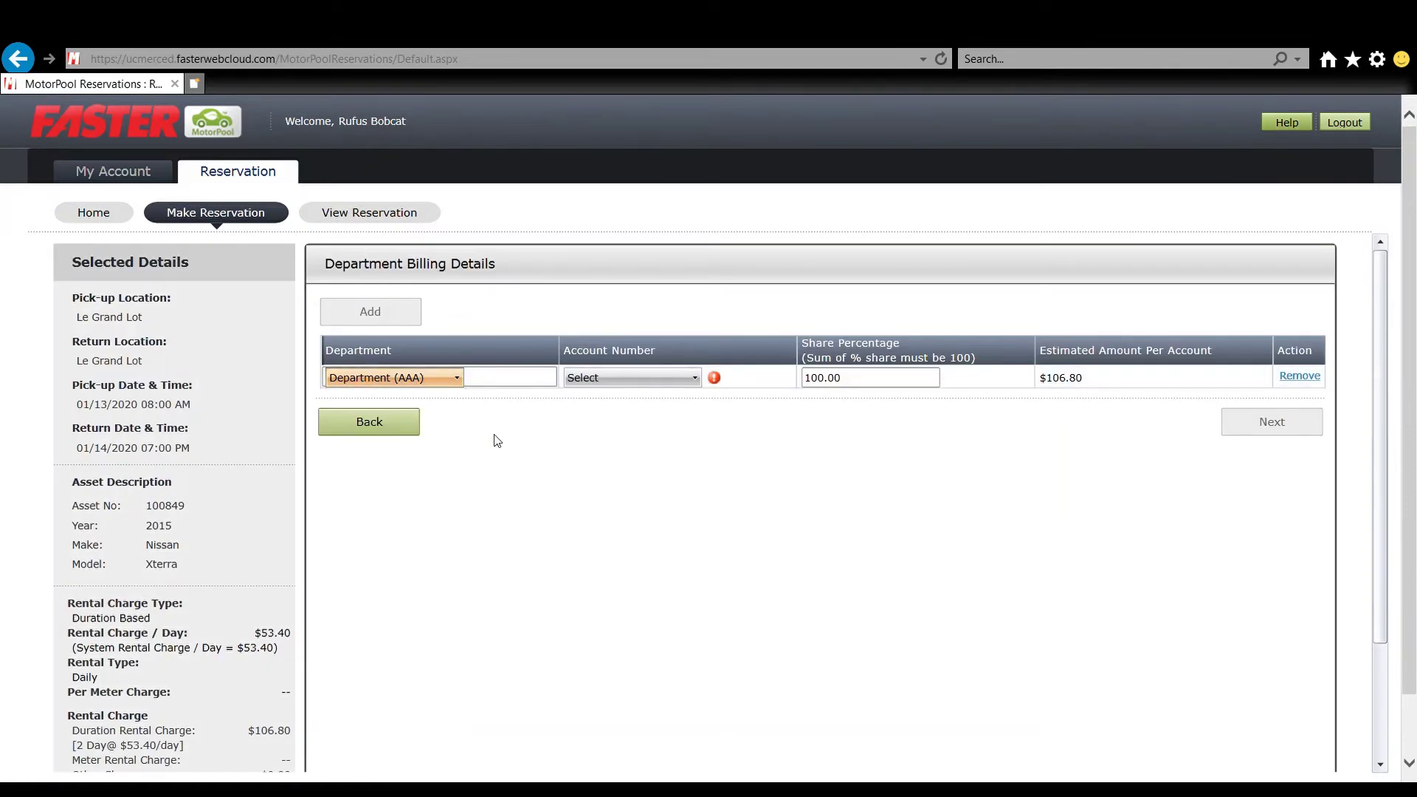
click(618, 378)
click(621, 400)
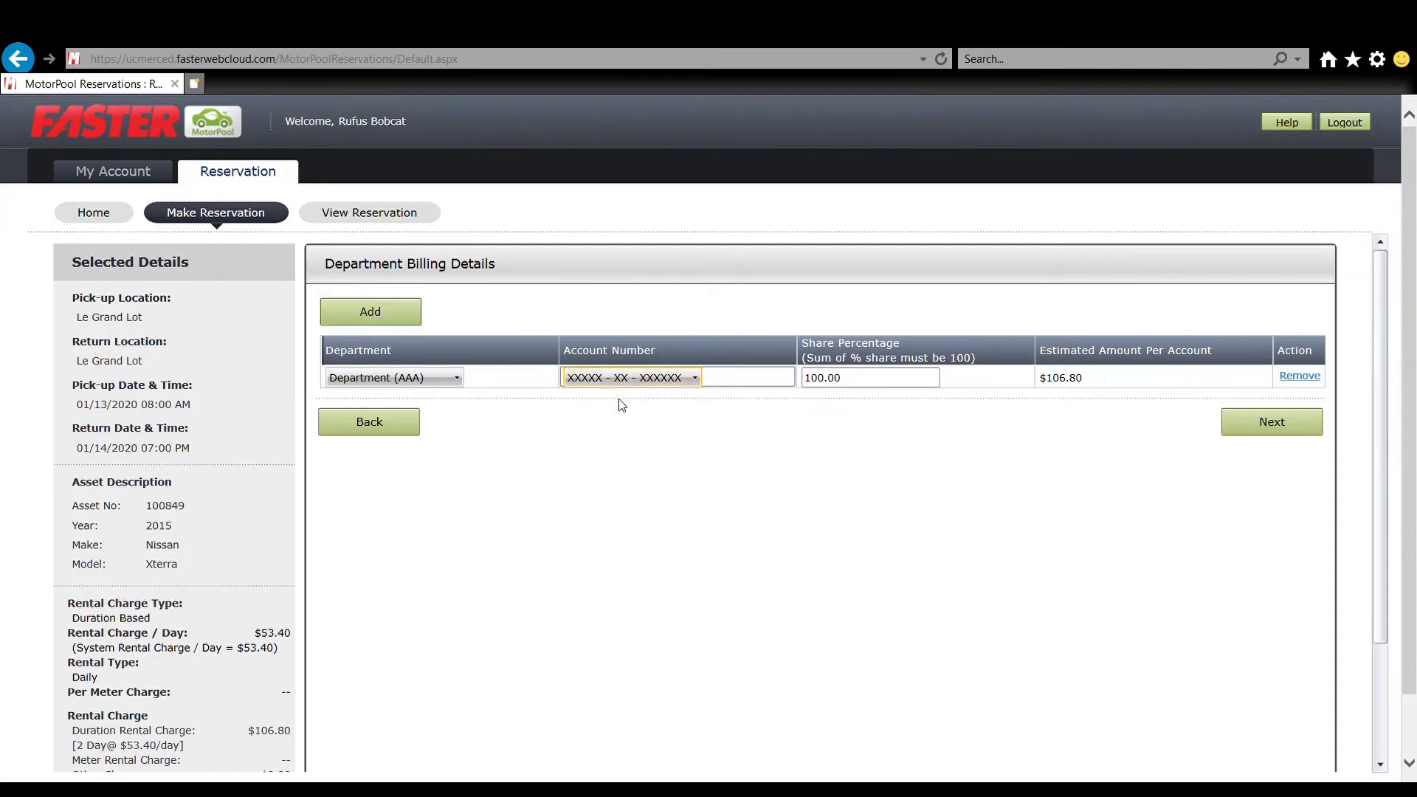
click(876, 382)
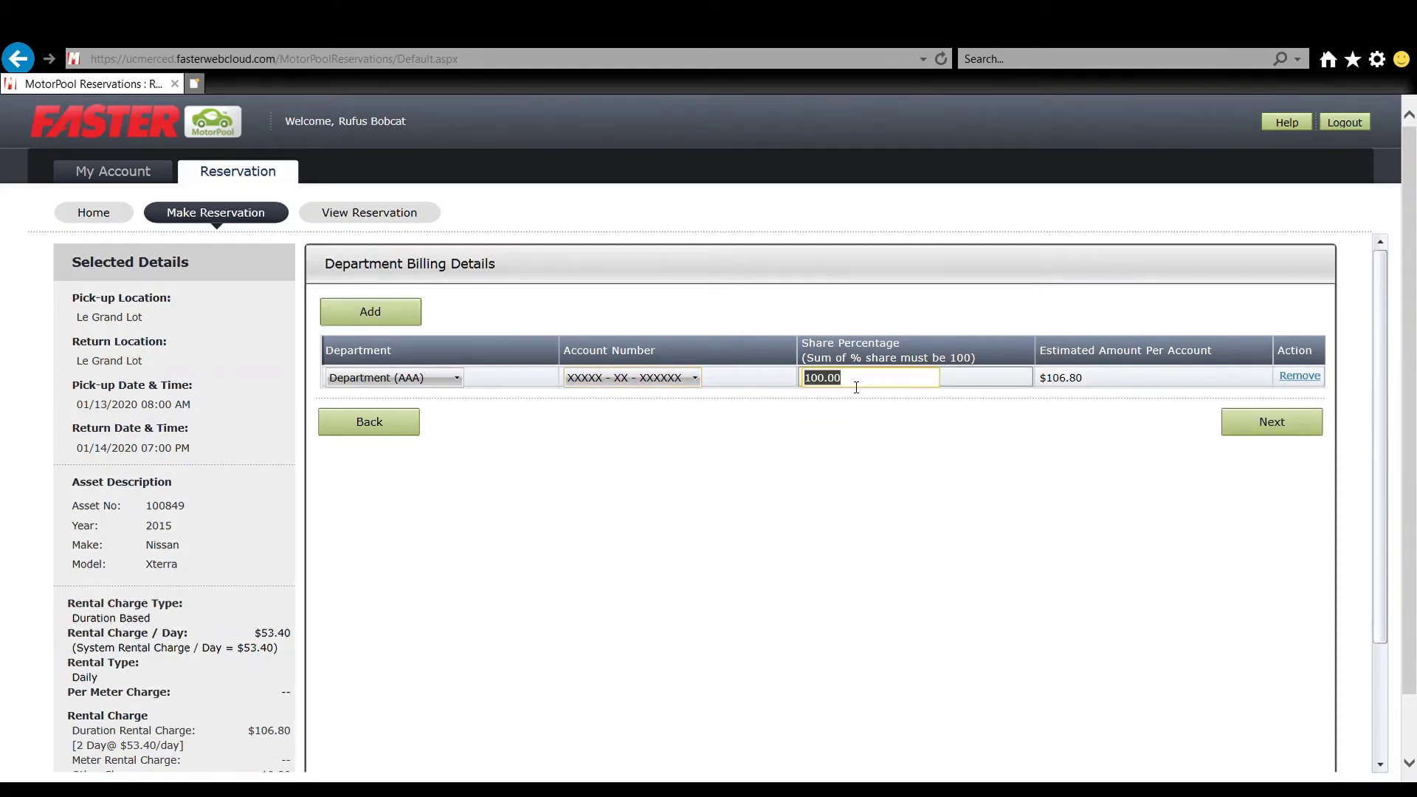
click(1107, 381)
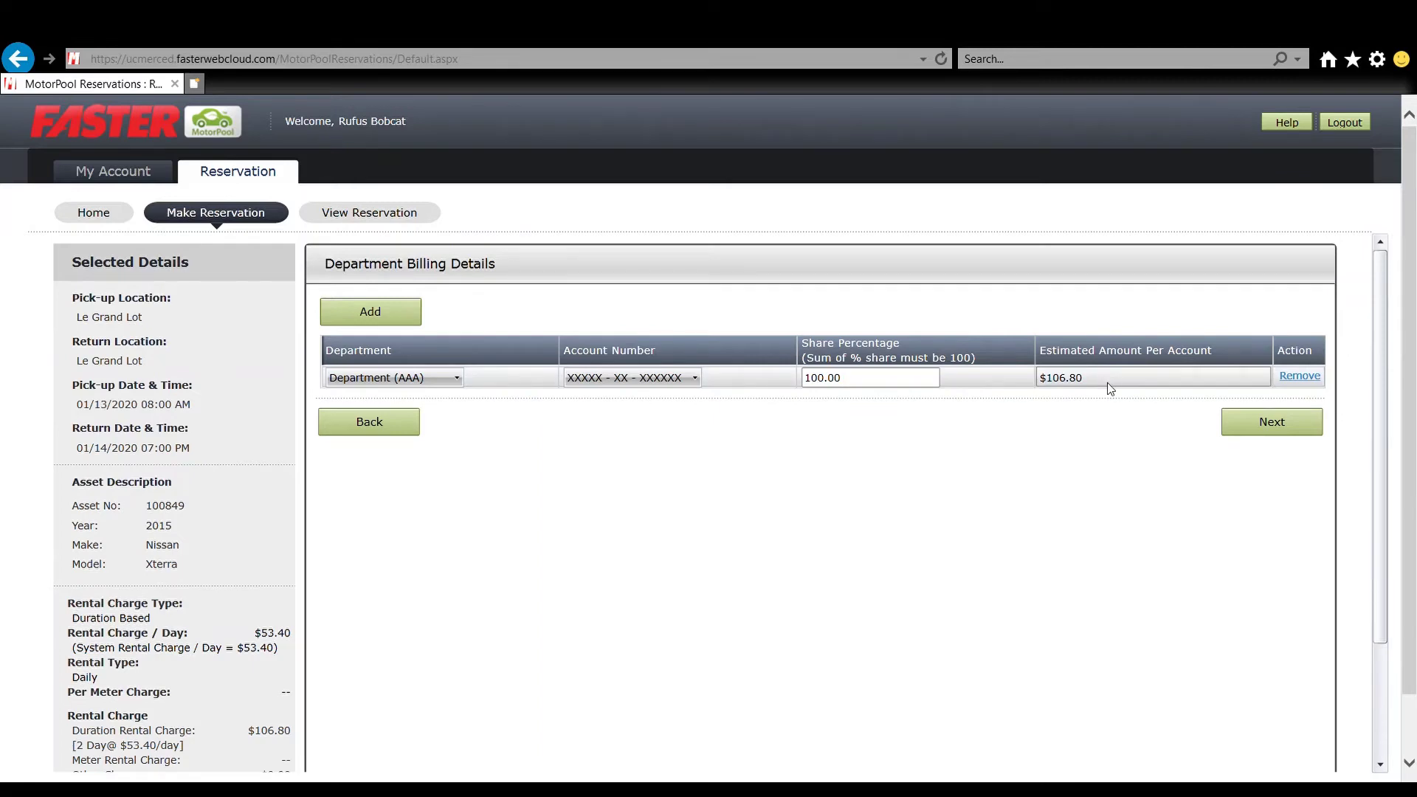
scroll(219, 417, down, 1)
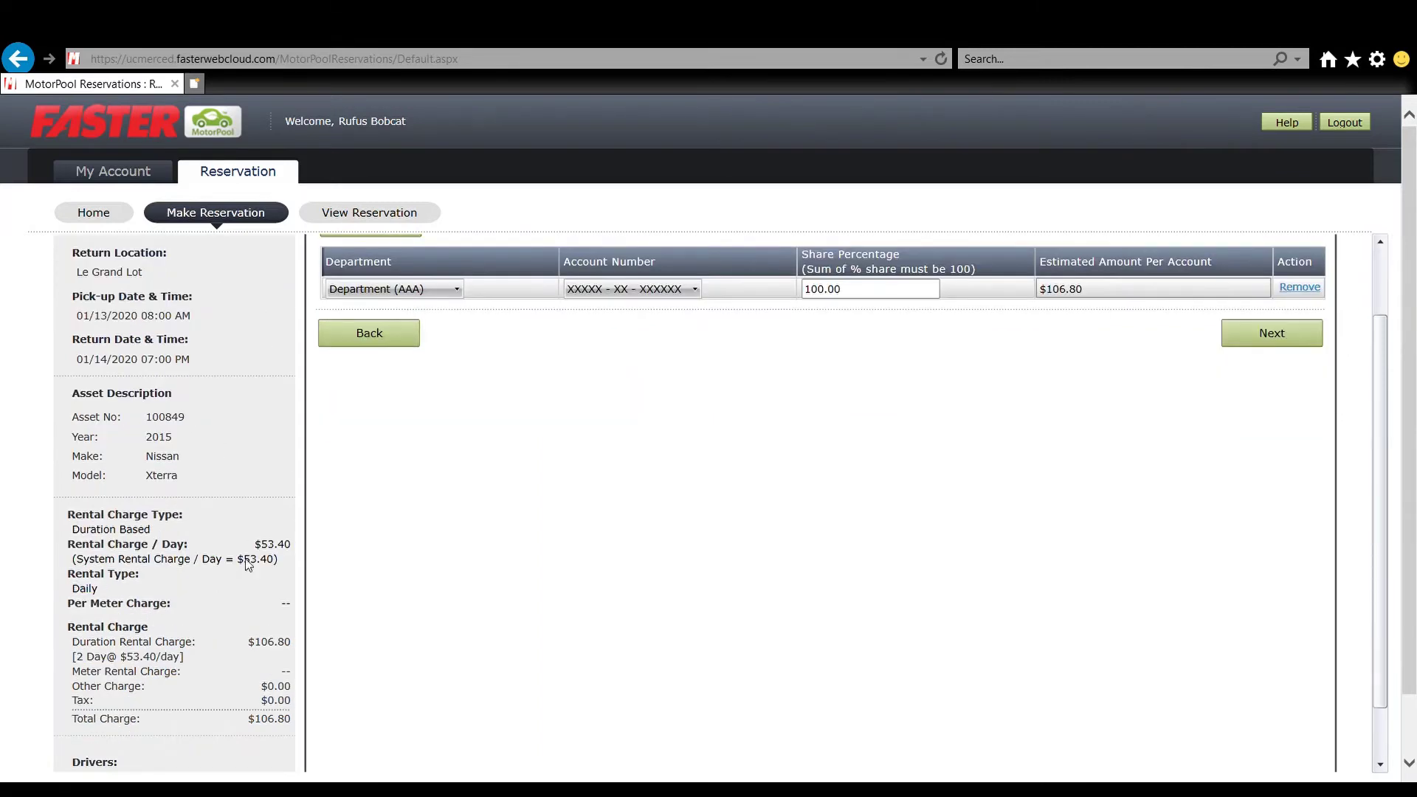
scroll(212, 741, down, 1)
scroll(211, 737, up, 2)
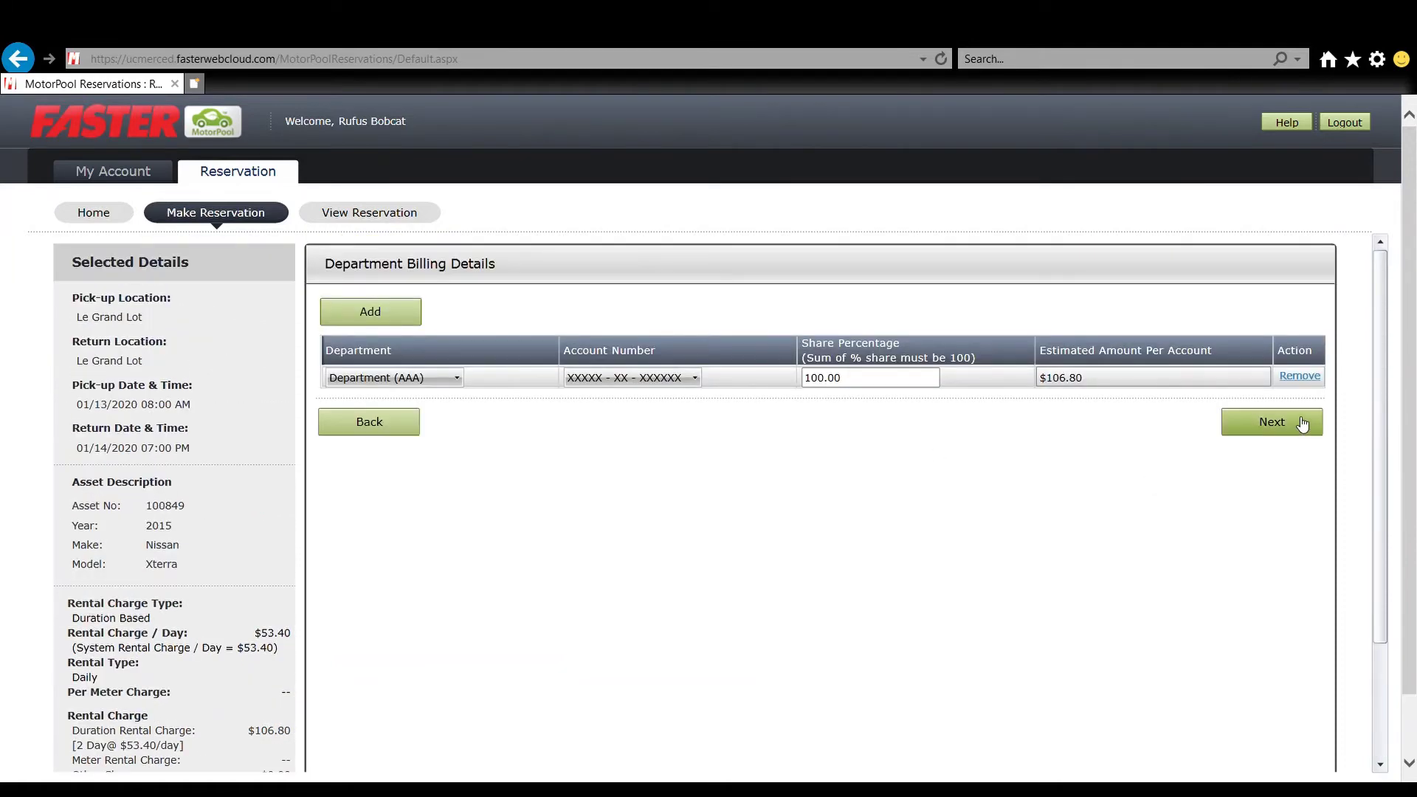
click(1302, 423)
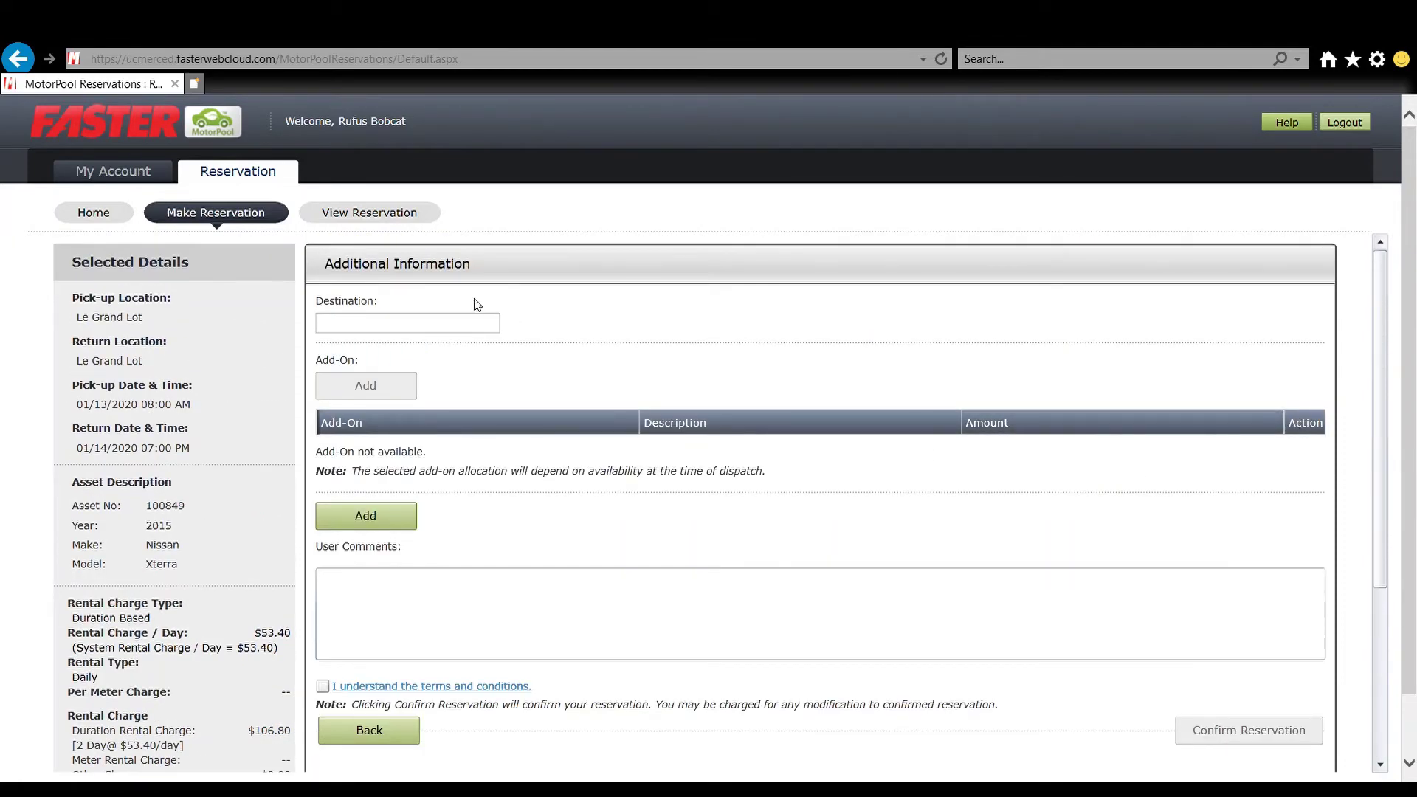
- Enter destination 'Merced, CA - Business Purpose', add comment 'Please add additional driver.', and accept the terms
click(451, 331)
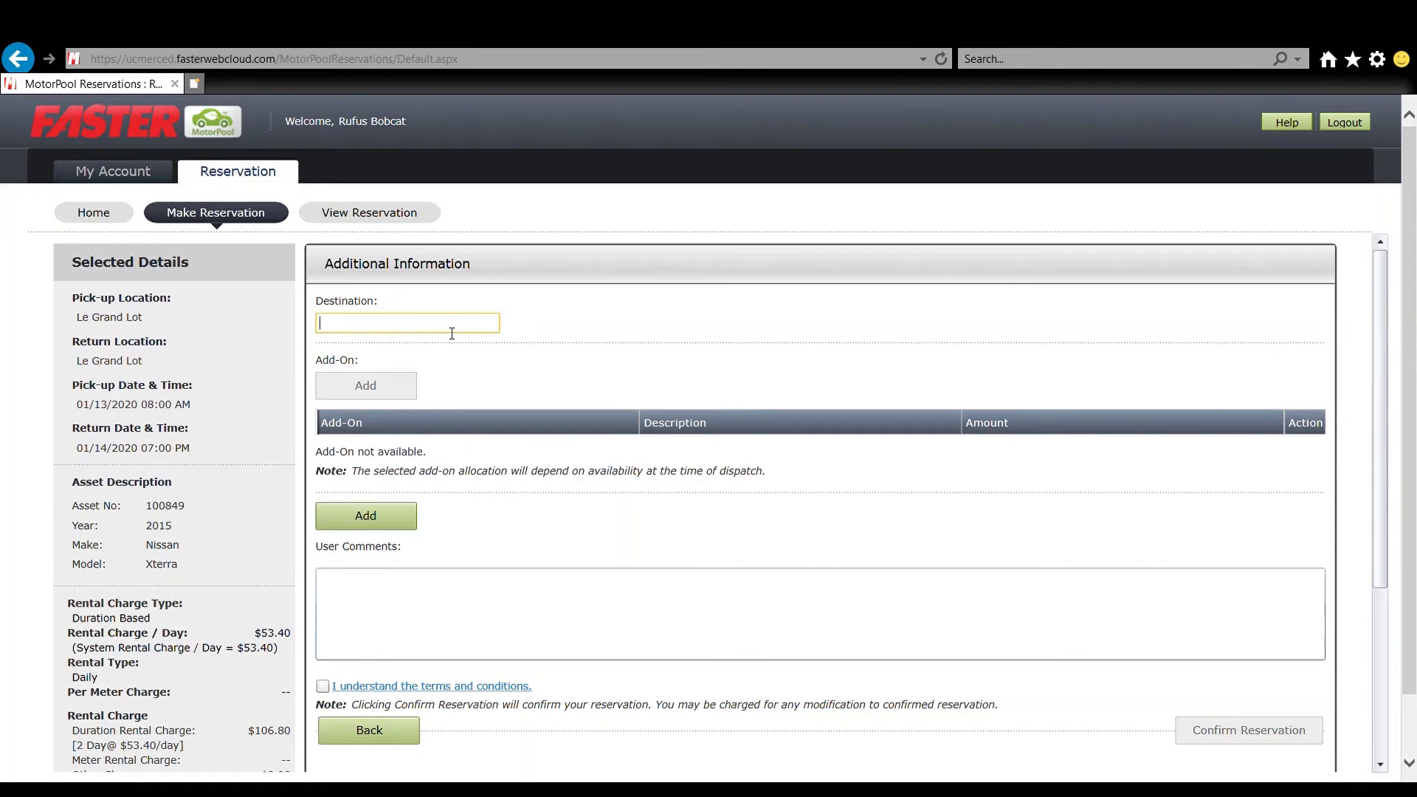
text(Merced, CA - Business Purpose)
click(373, 511)
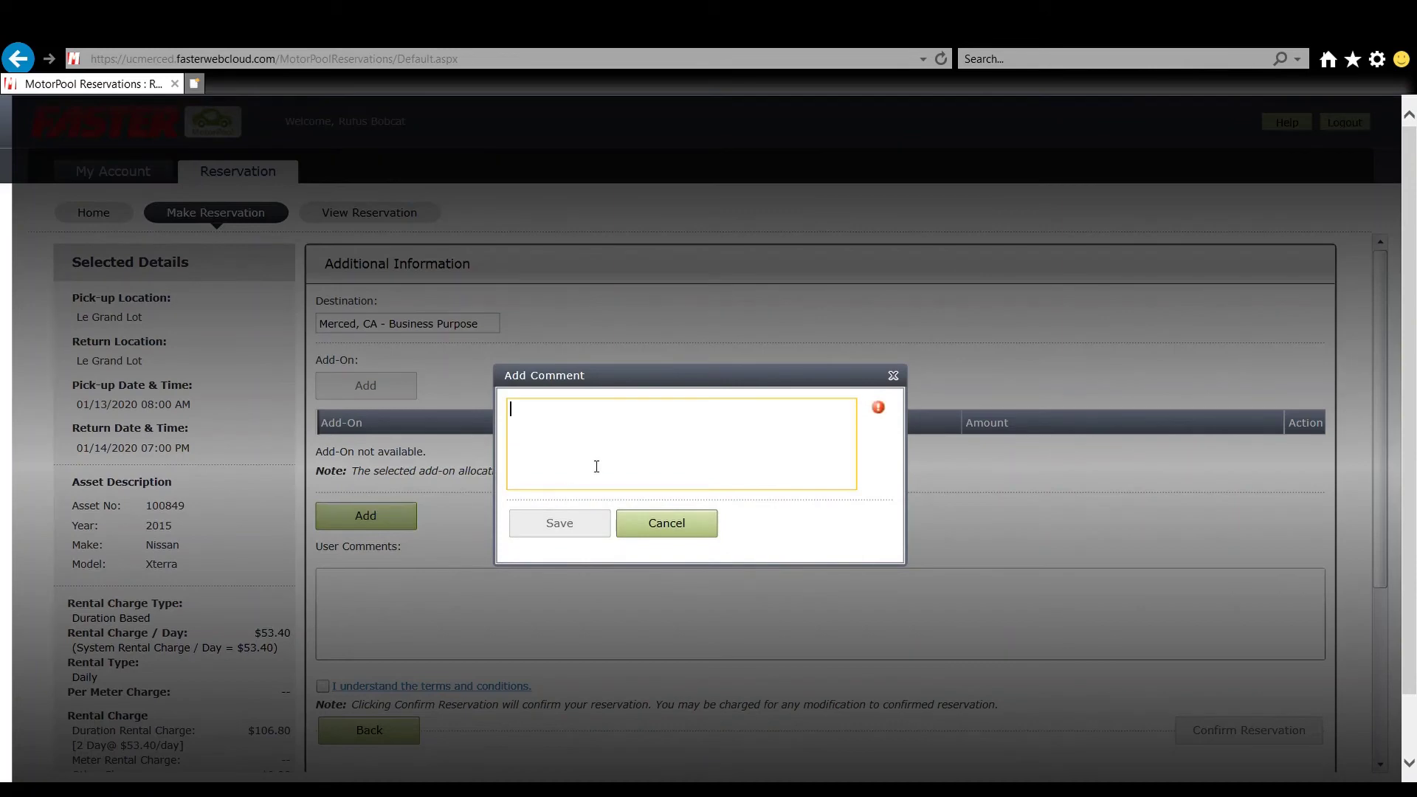
text(Please add additional driver.)
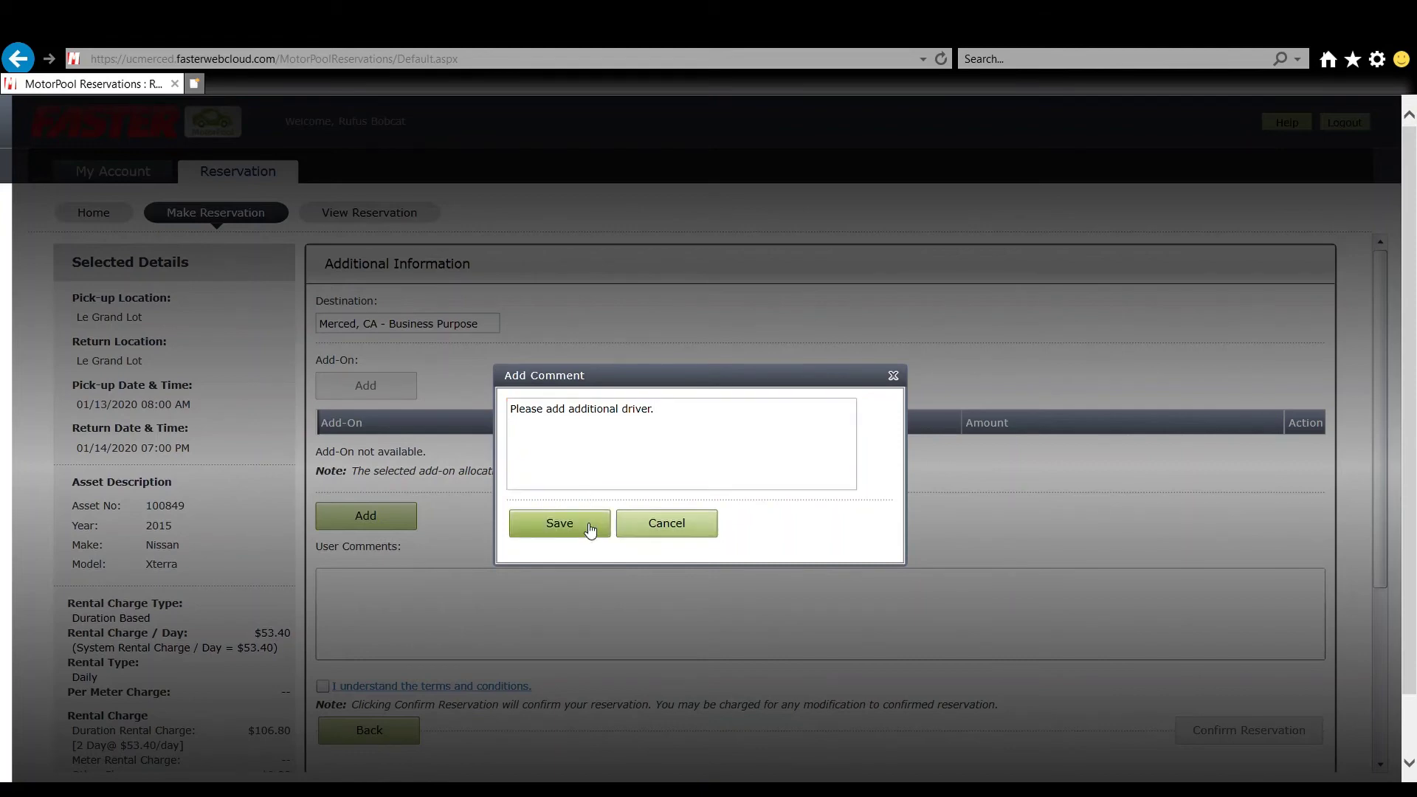
click(589, 526)
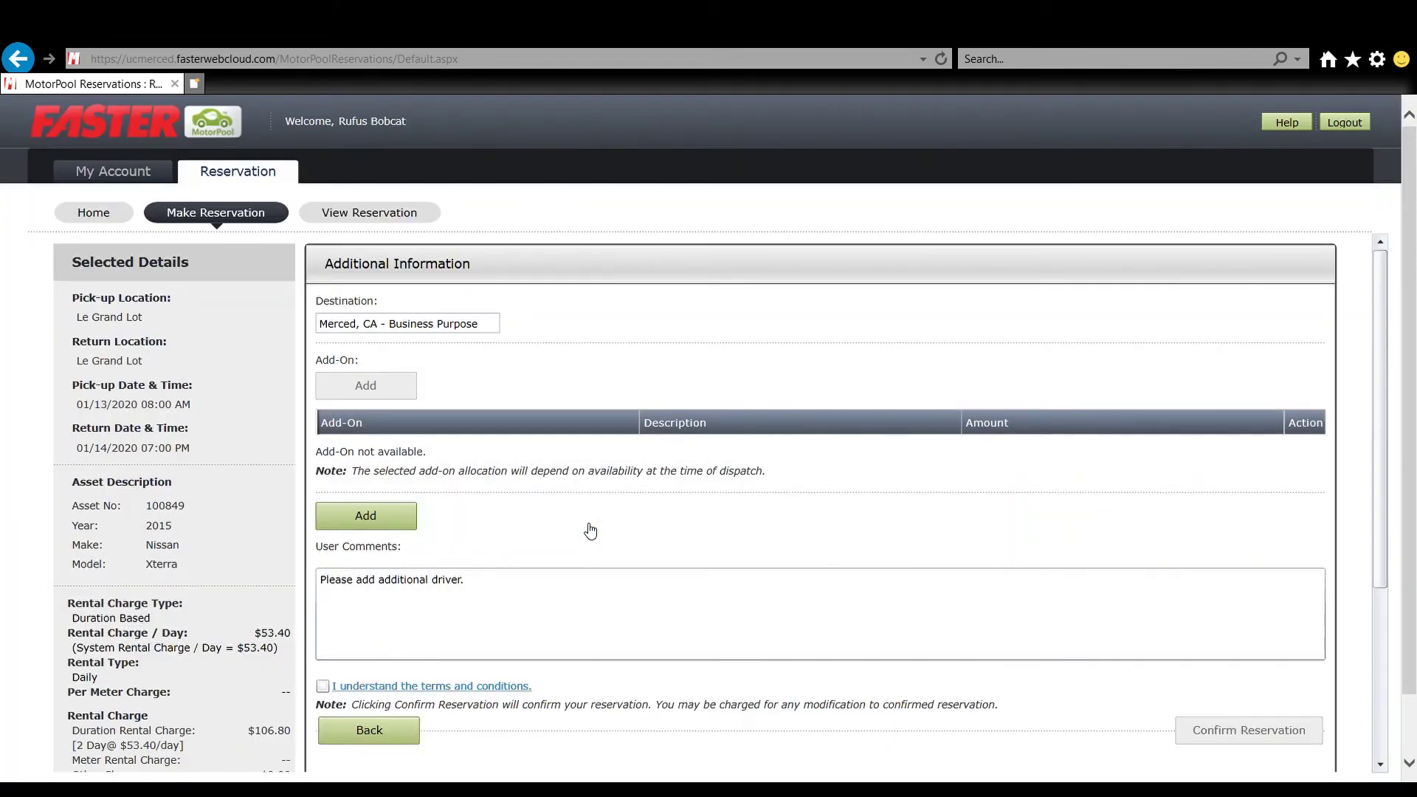
scroll(591, 530, down, 3)
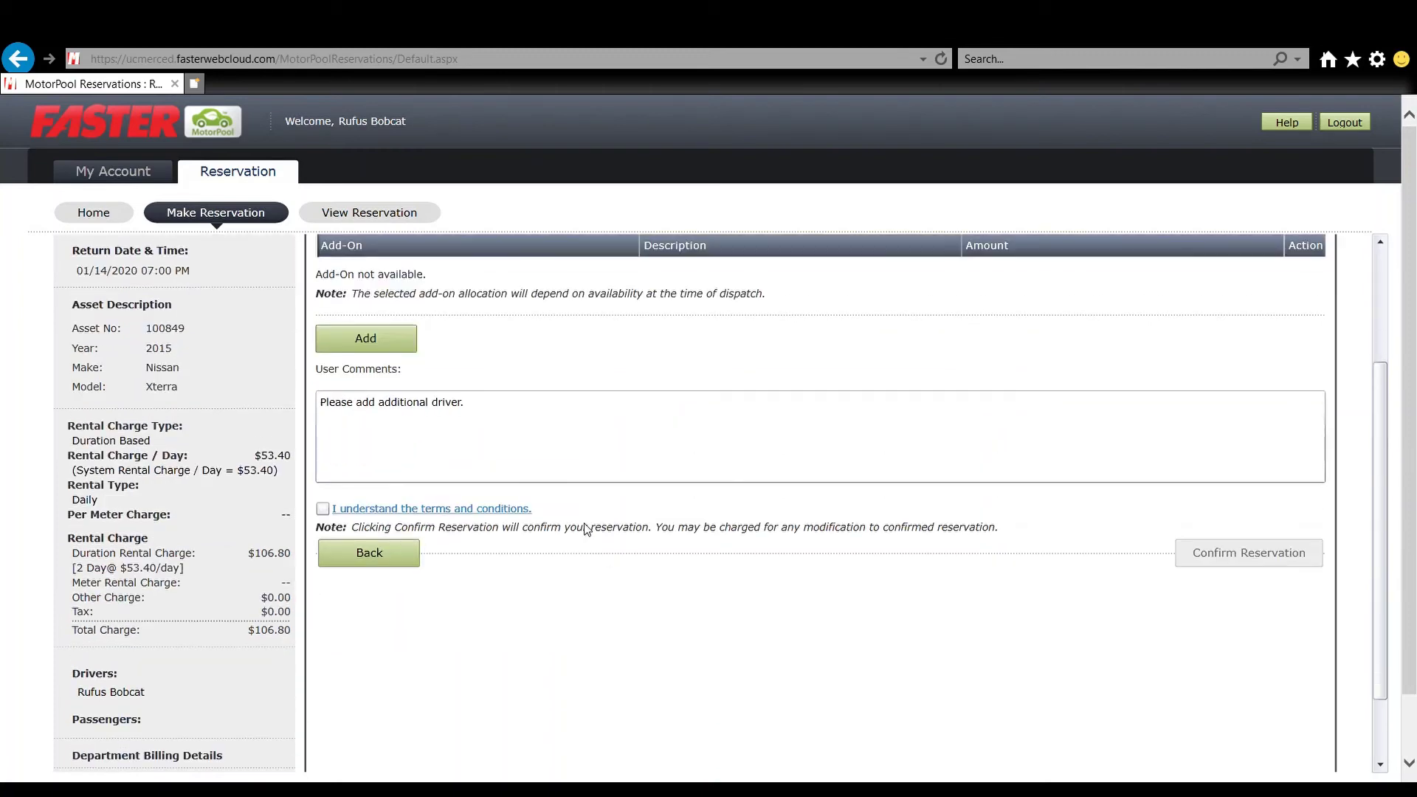
click(322, 509)
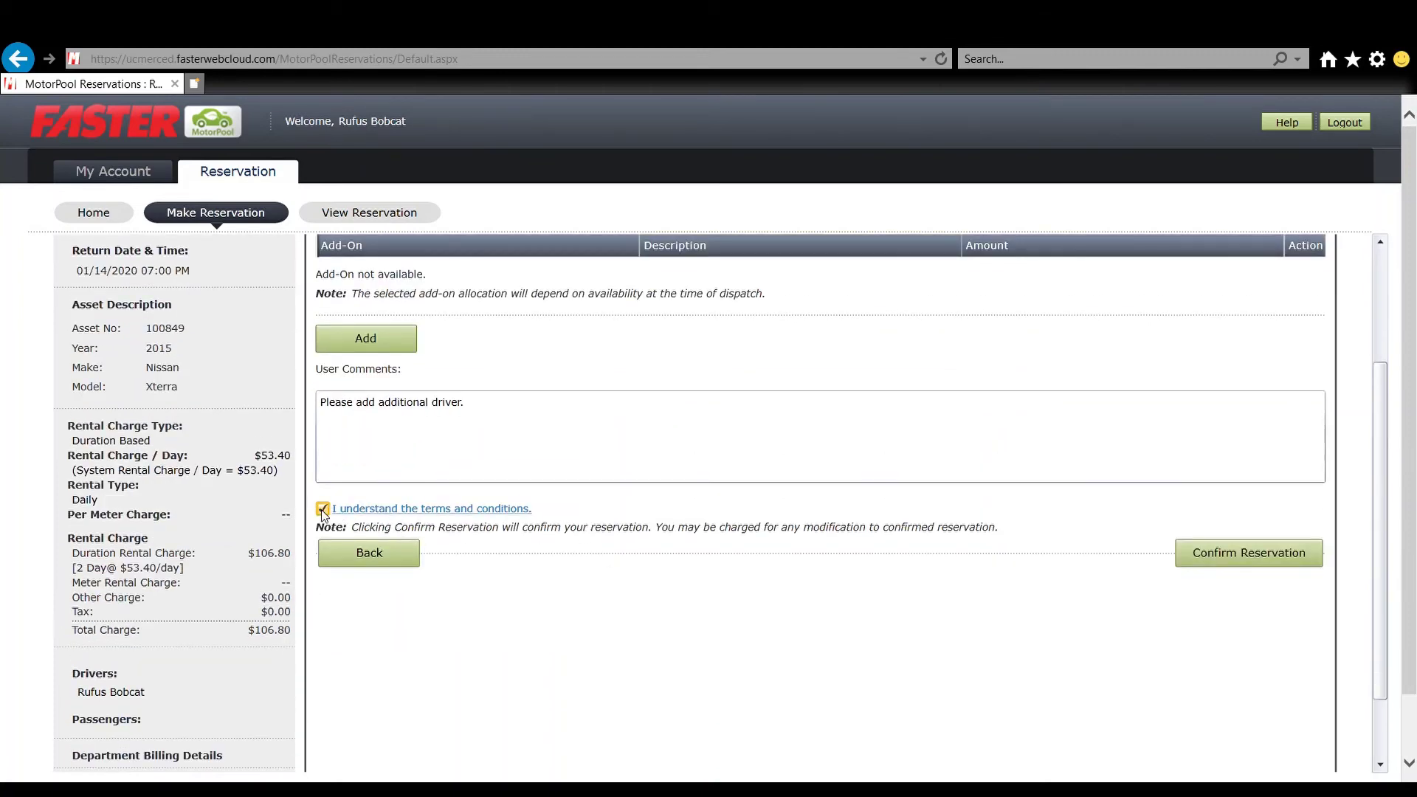
- Confirm the booking and review the Reservation 313 summary showing Requested status
click(1224, 566)
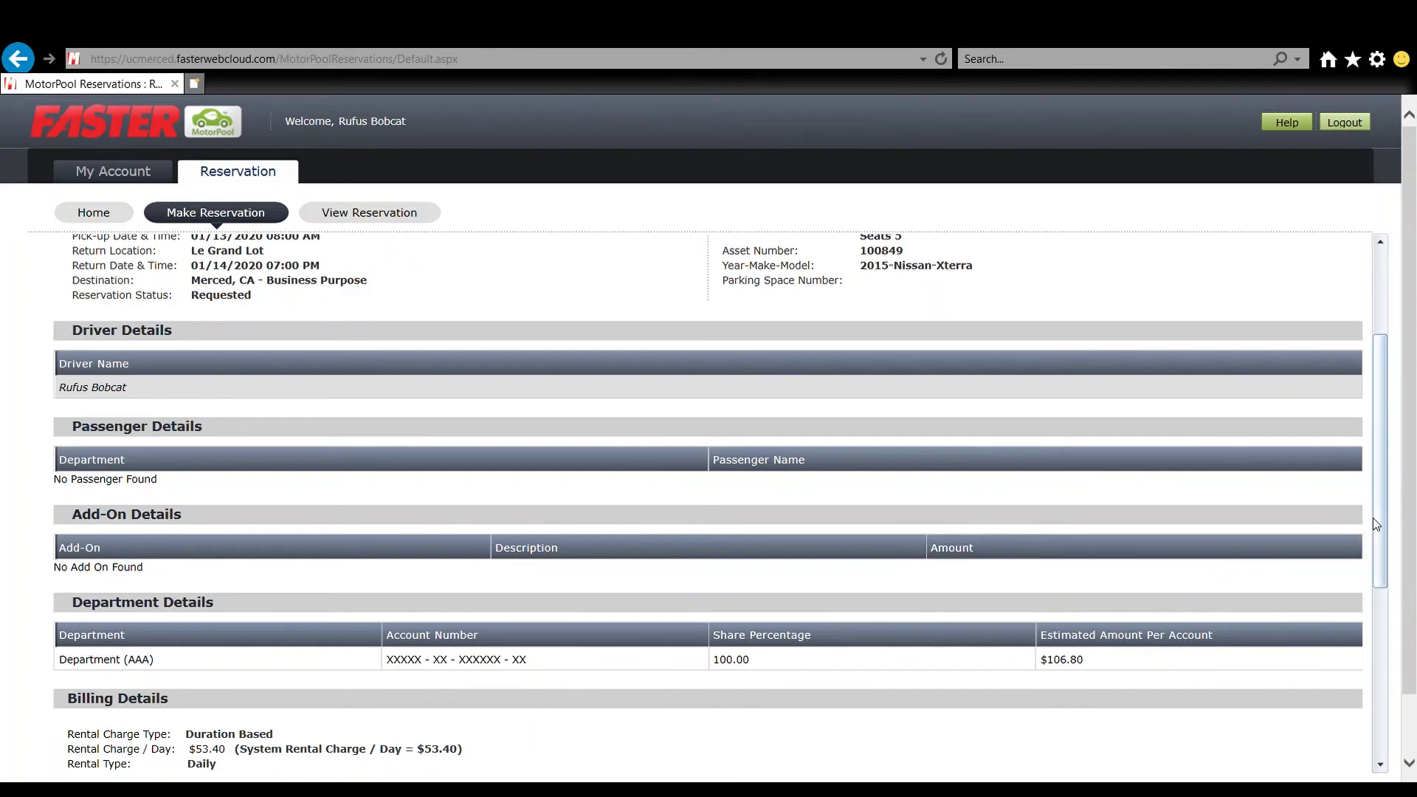
drag(1372, 516, 1394, 404)
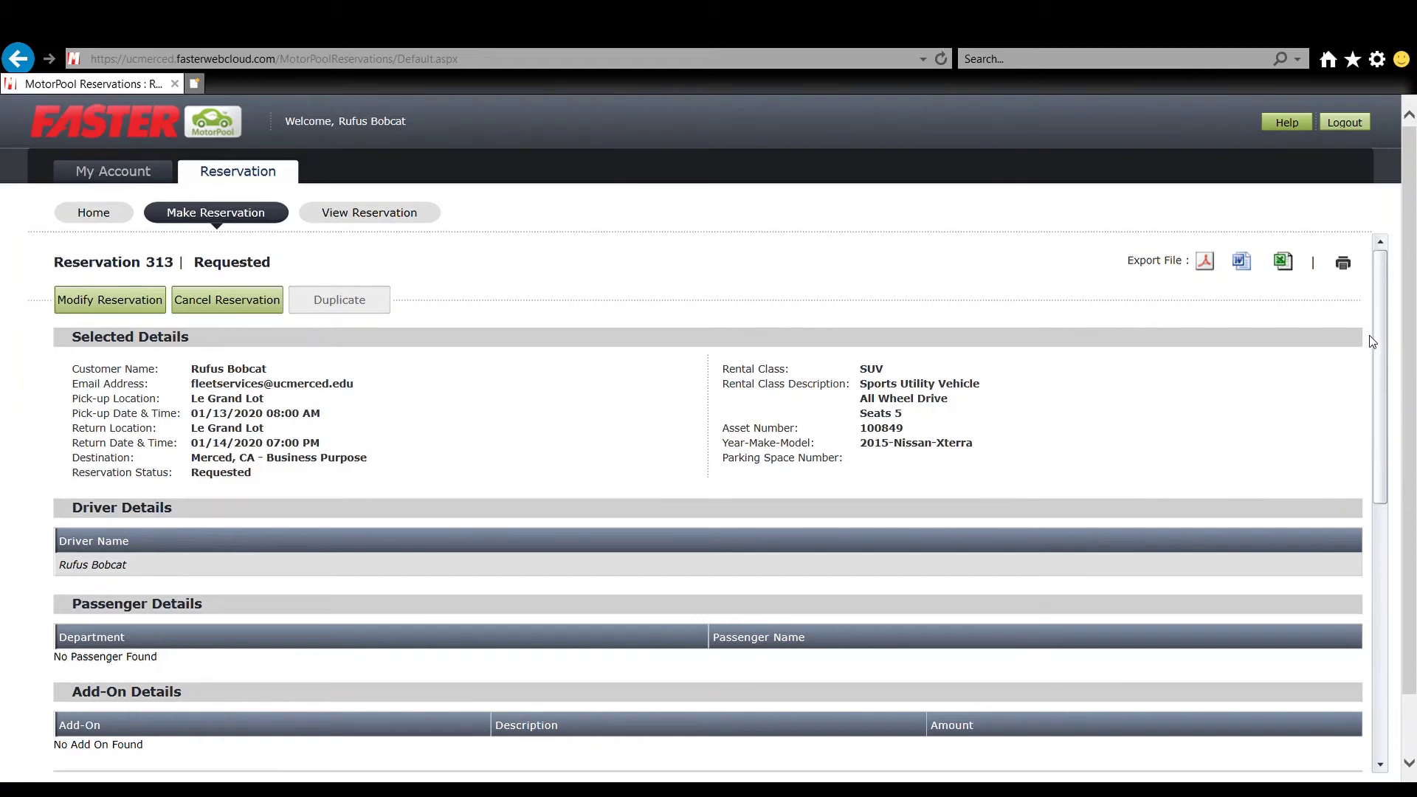
drag(1378, 334, 1383, 414)
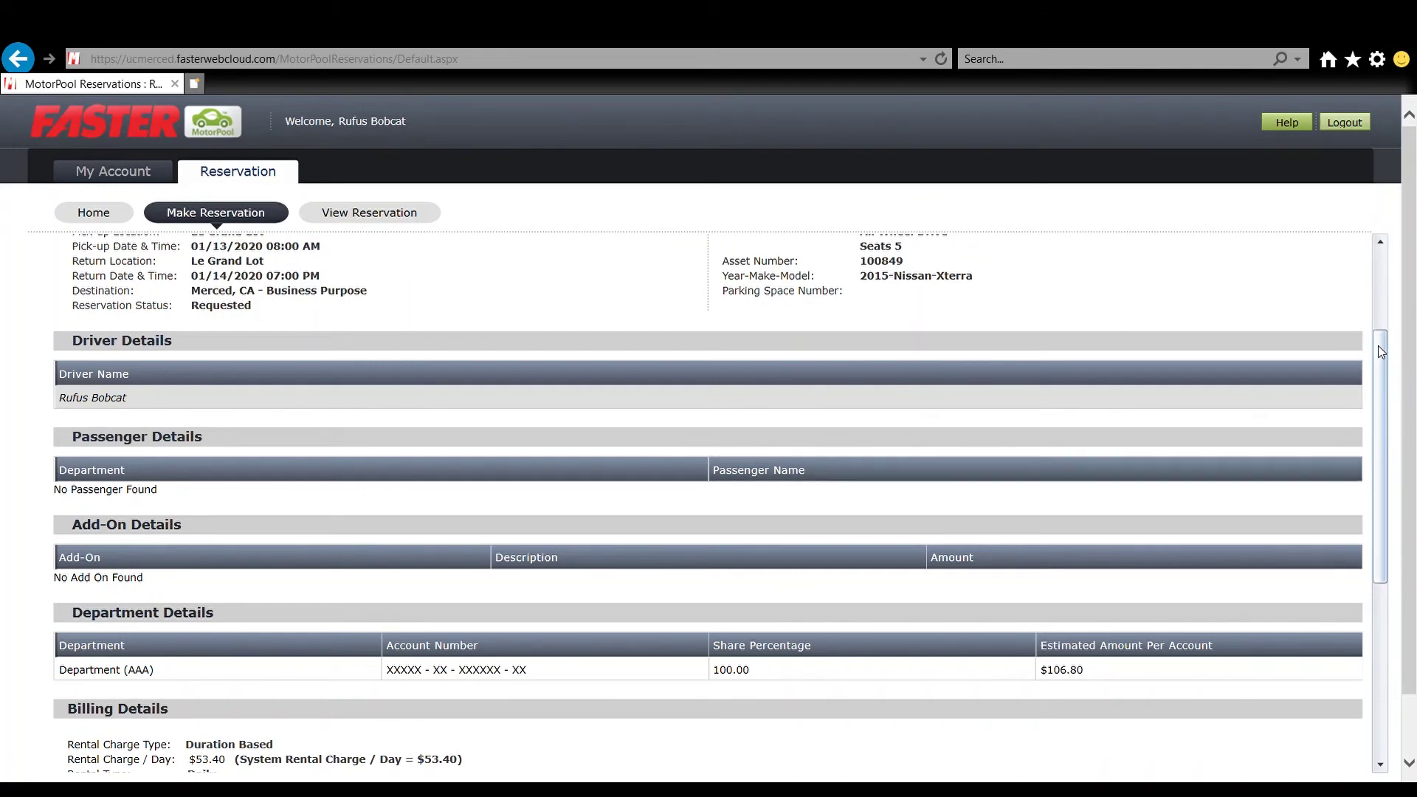
drag(1380, 350, 1411, 555)
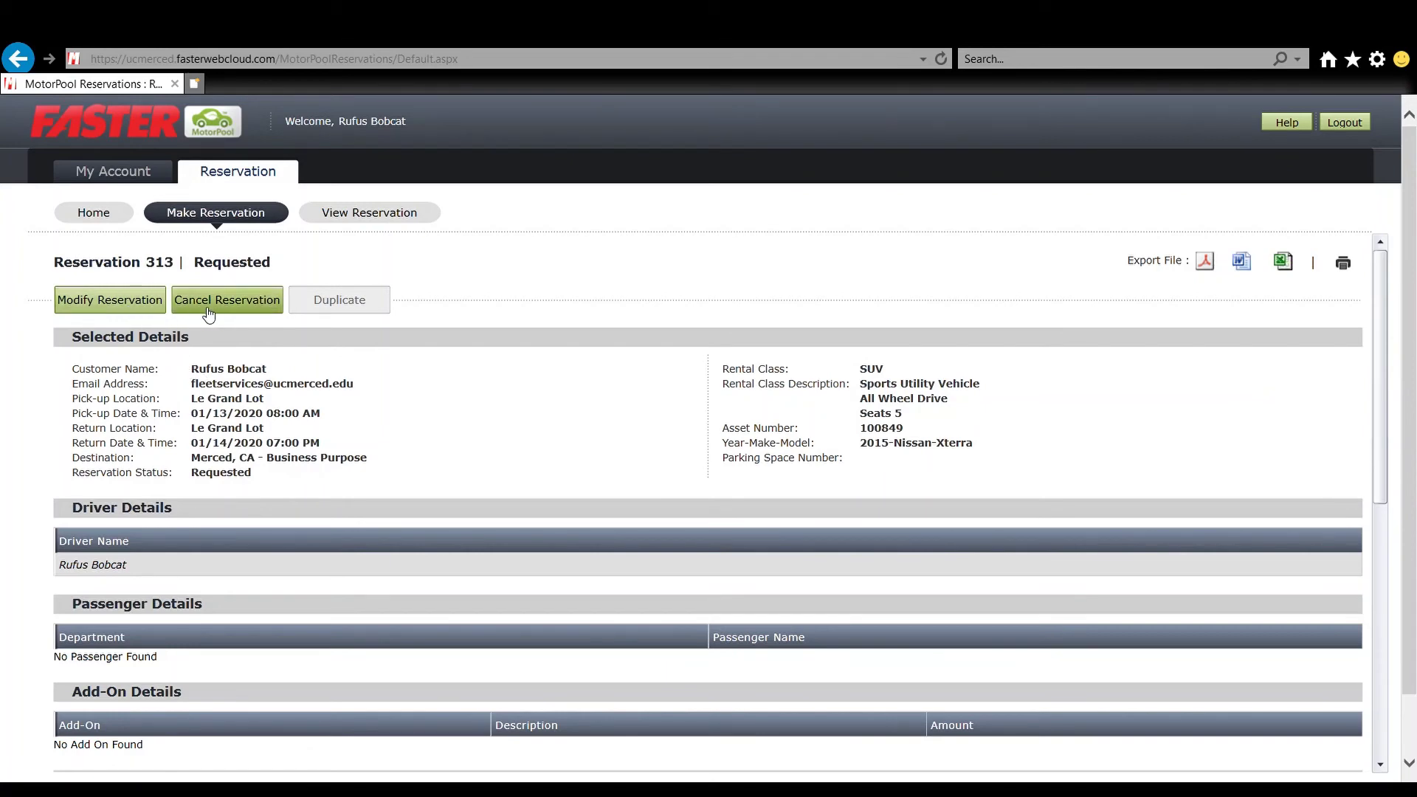
- In Reservation 313's modify details, change the return time to 01/14/2020 5:00 PM
click(120, 307)
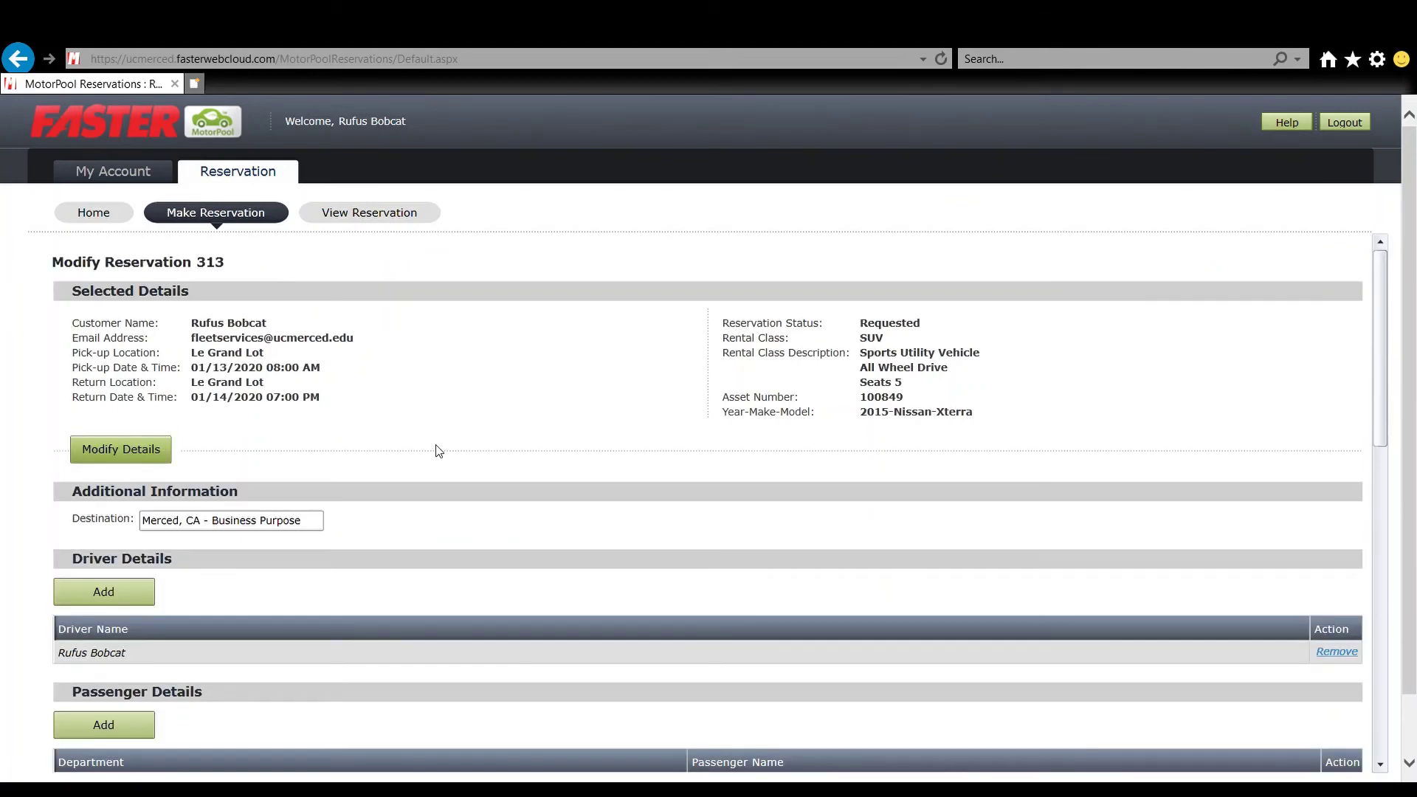
click(154, 462)
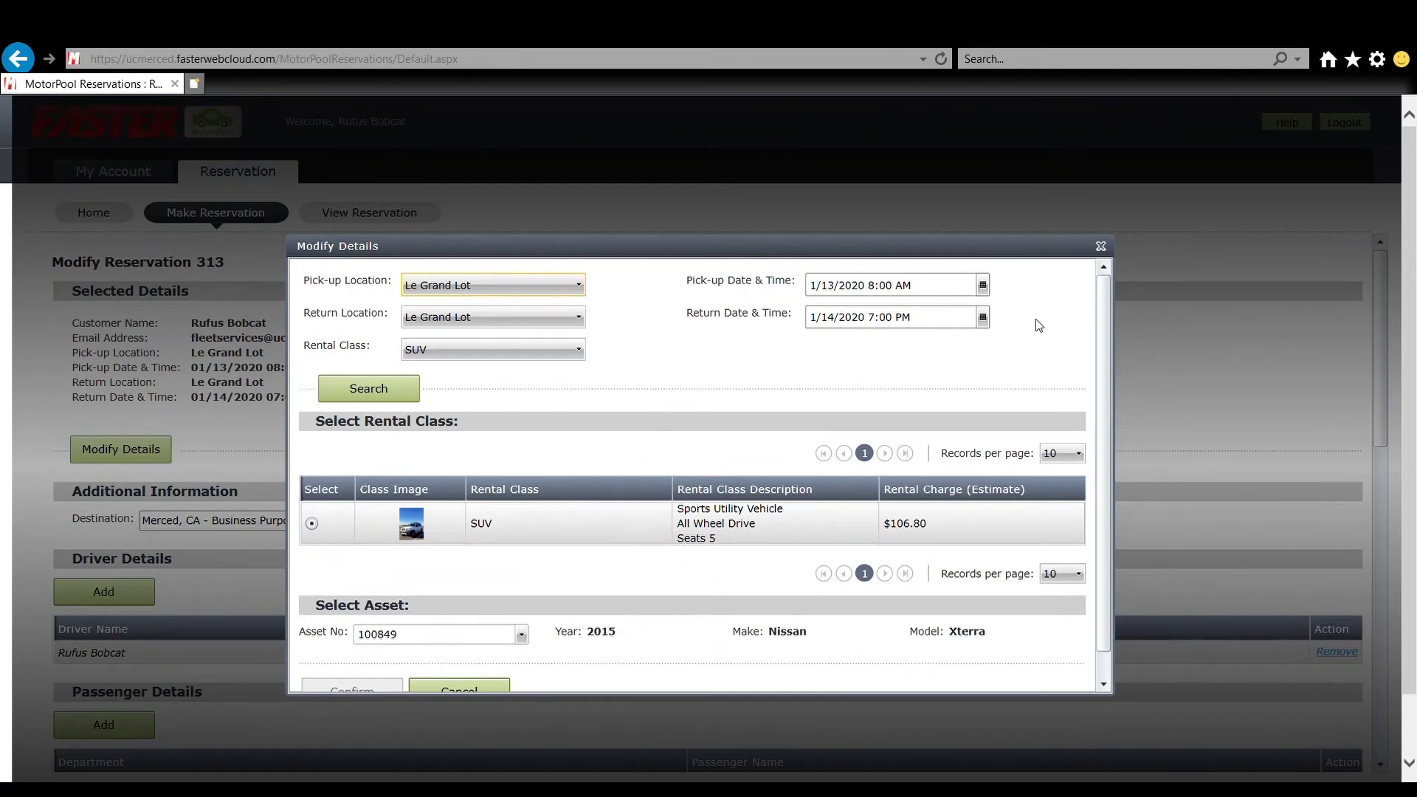
click(983, 318)
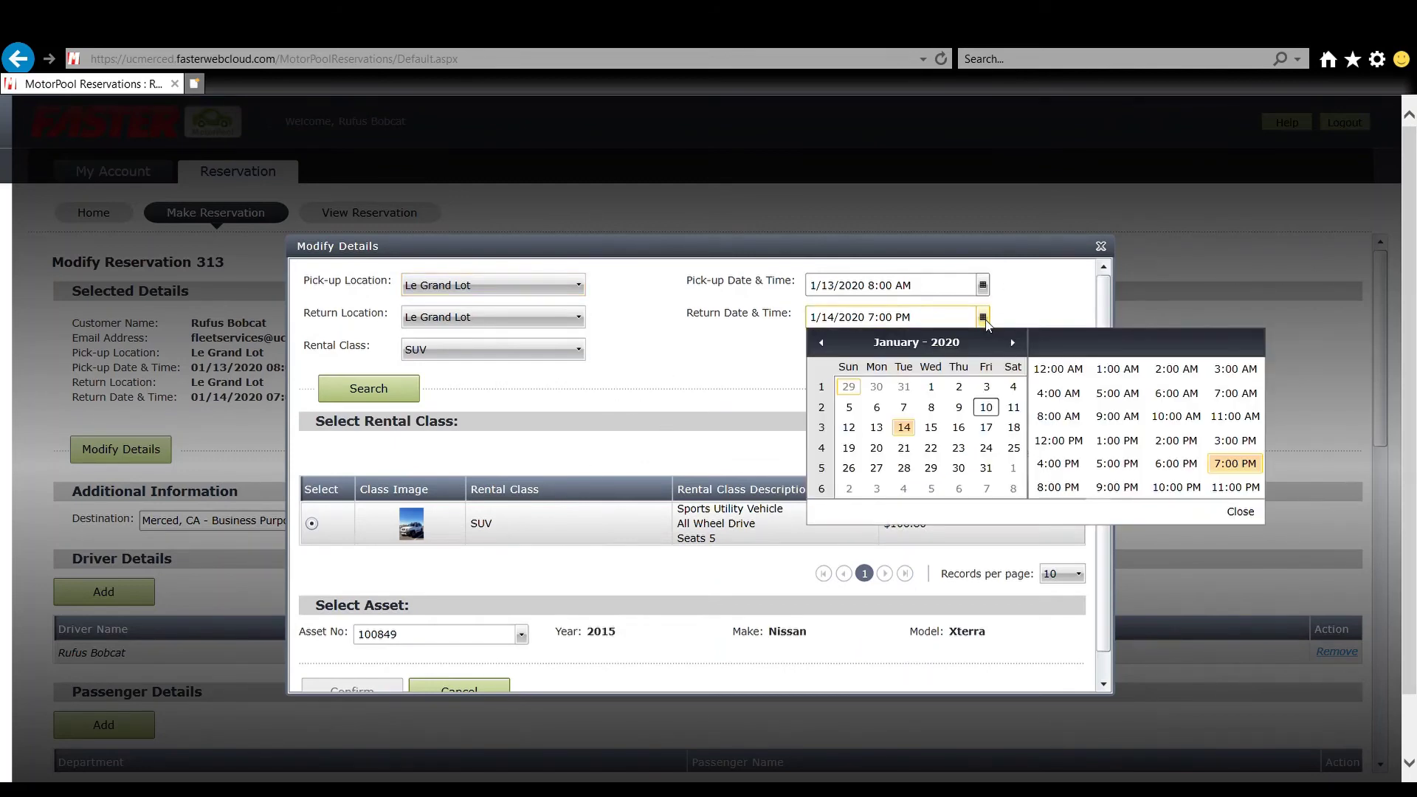
click(1119, 472)
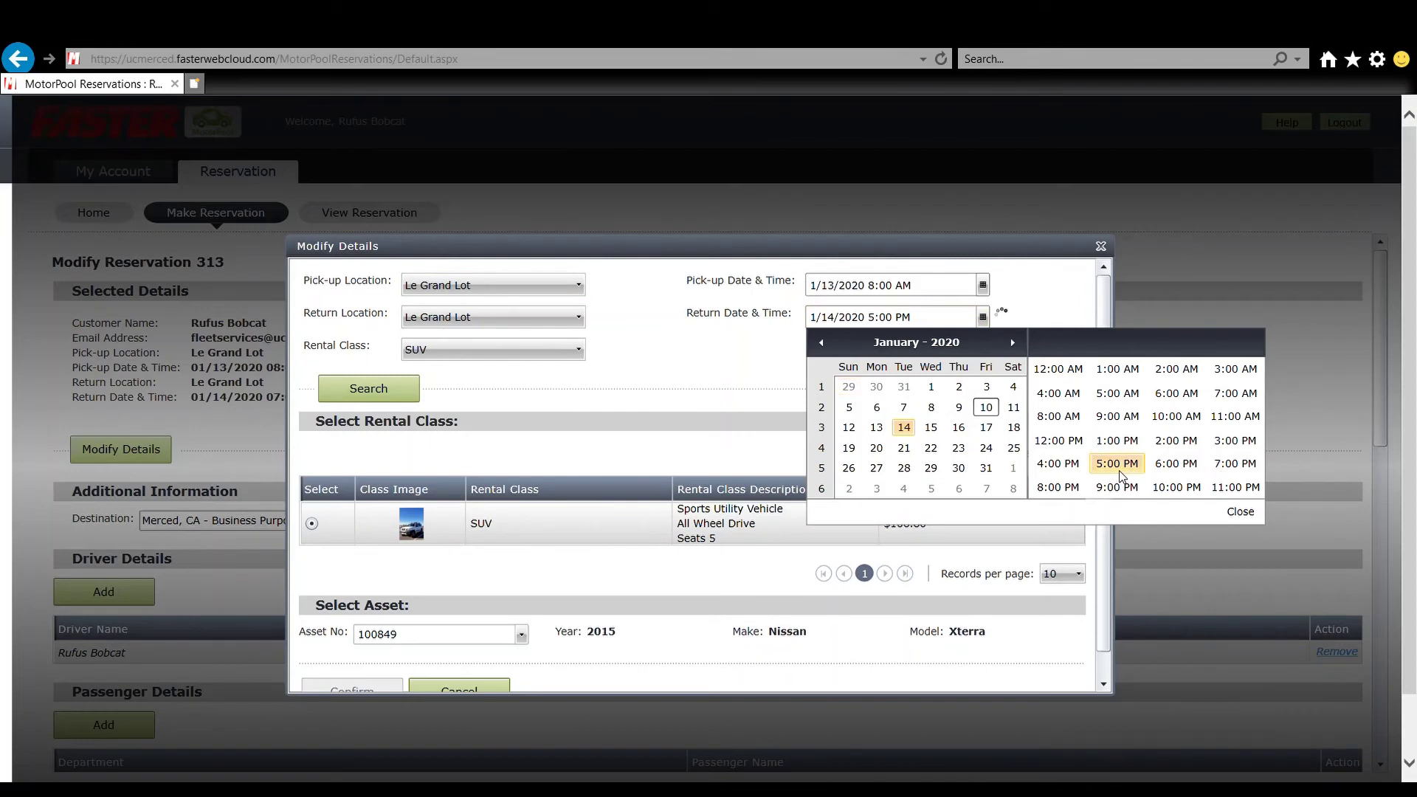
click(647, 360)
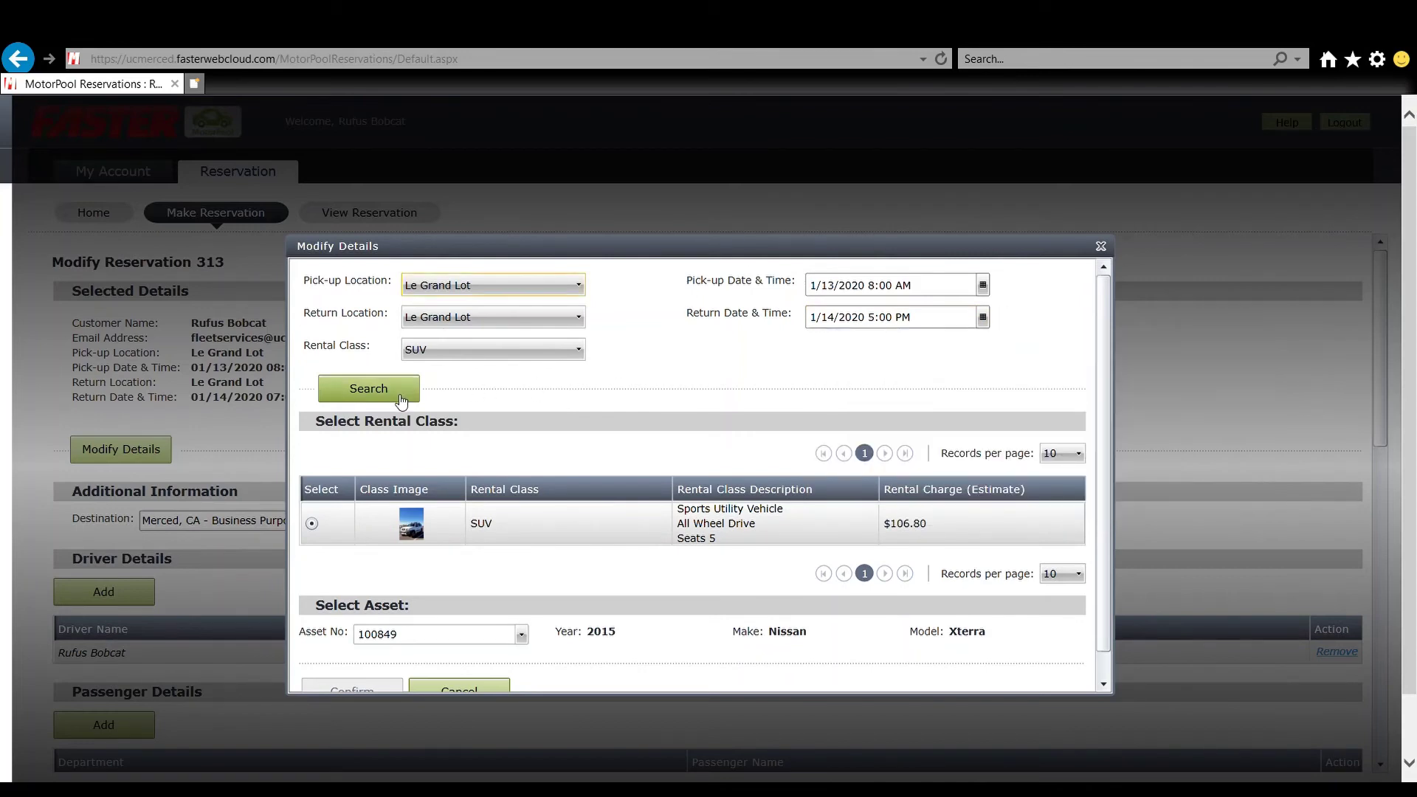
- Search available vehicles, choose the 2015 Subaru Forester (asset 100844), and confirm the changes
click(399, 397)
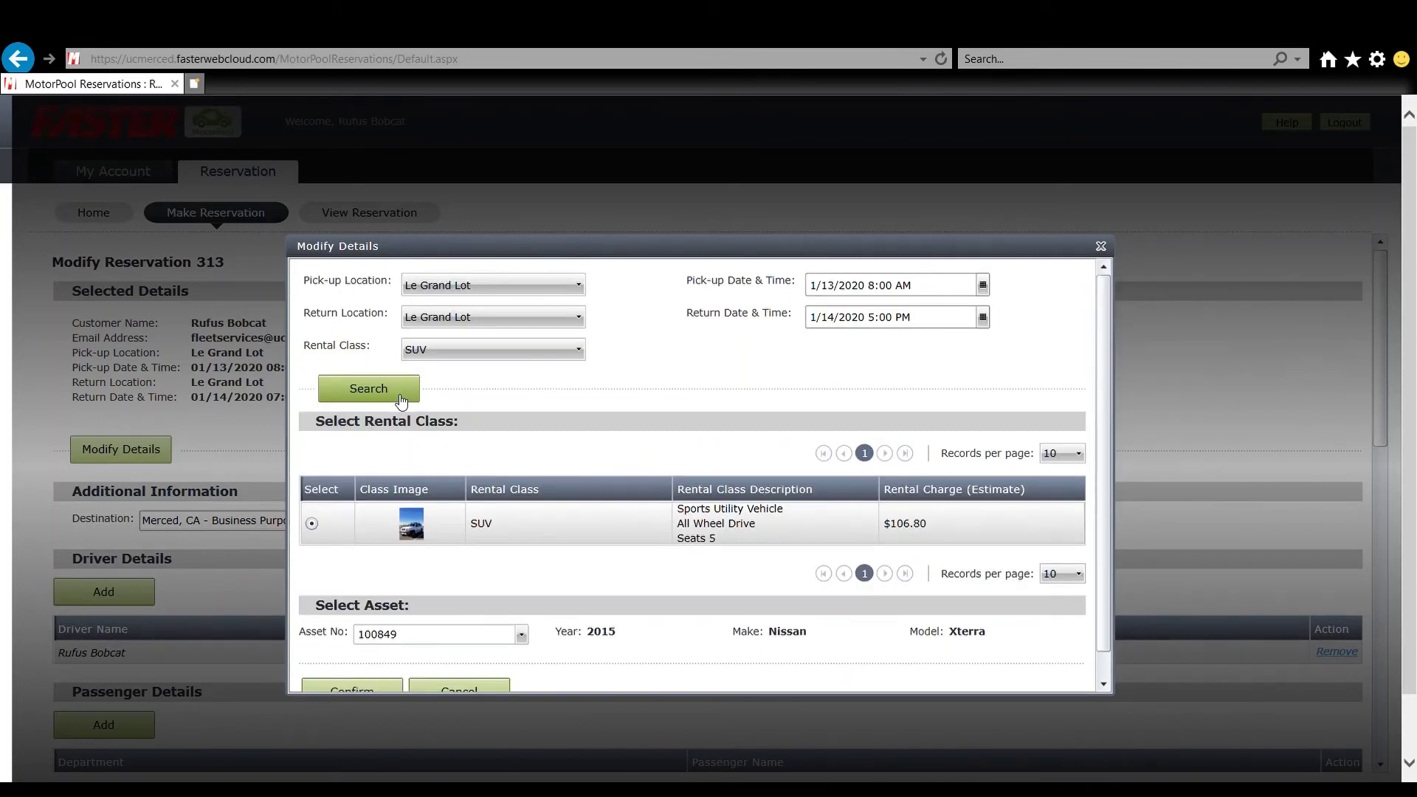
drag(1106, 391, 1108, 419)
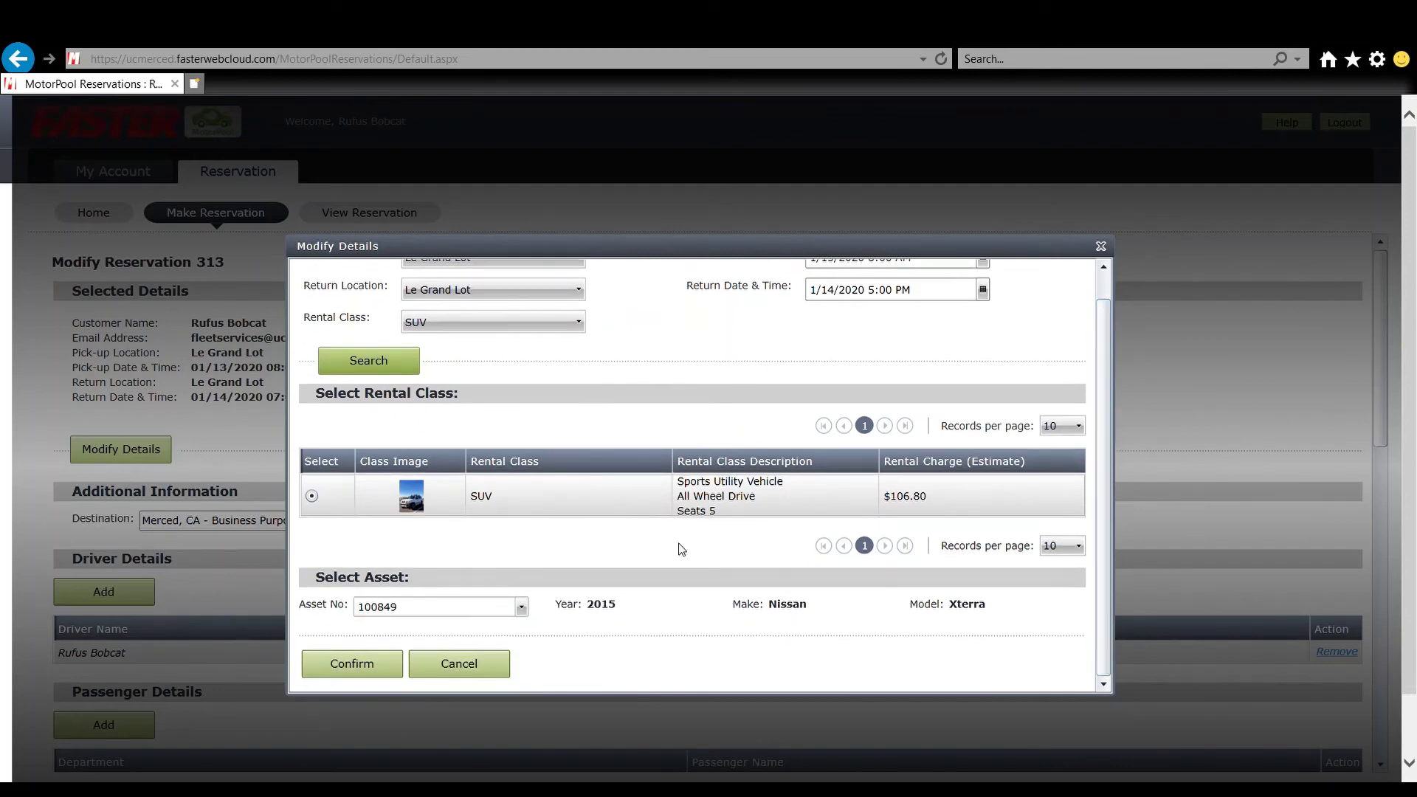
click(522, 609)
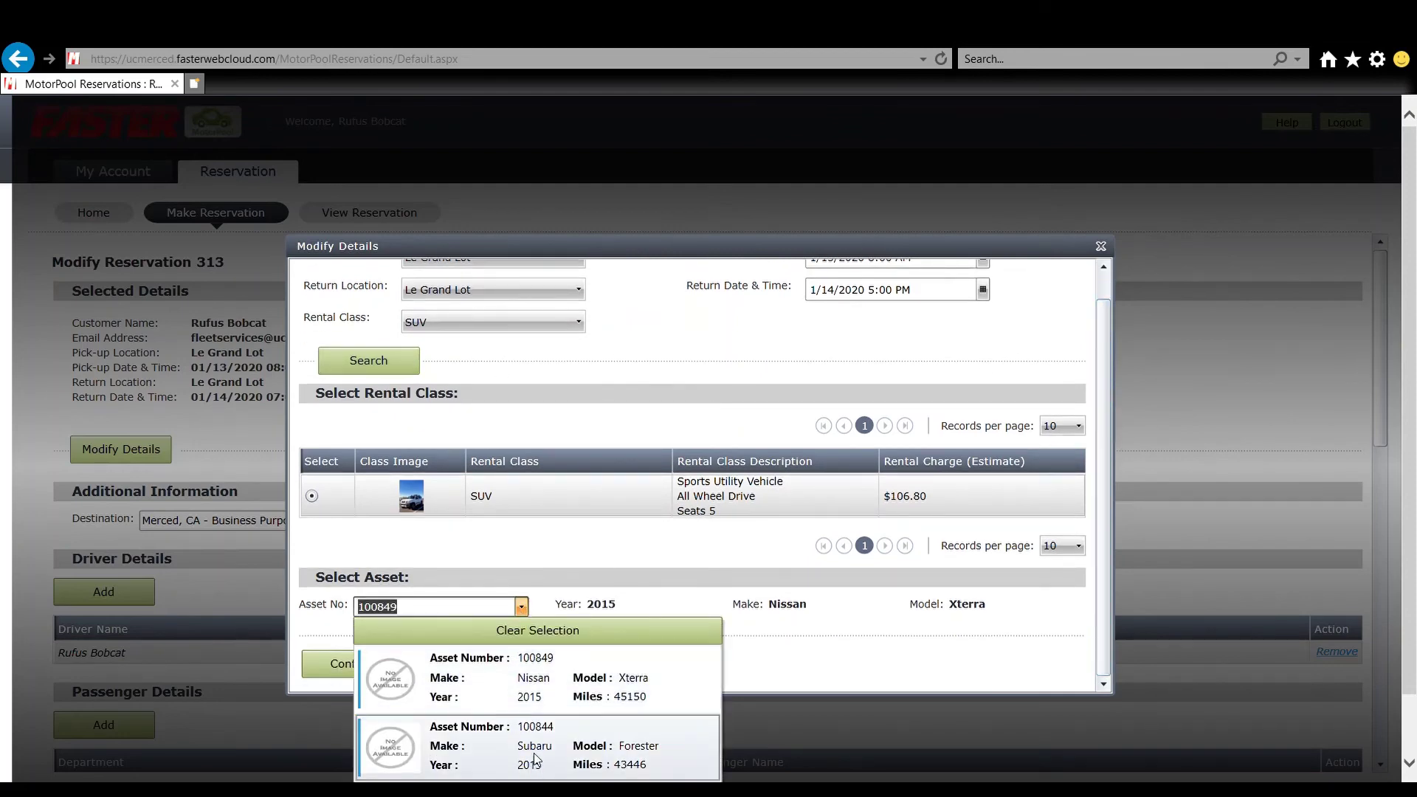
click(549, 734)
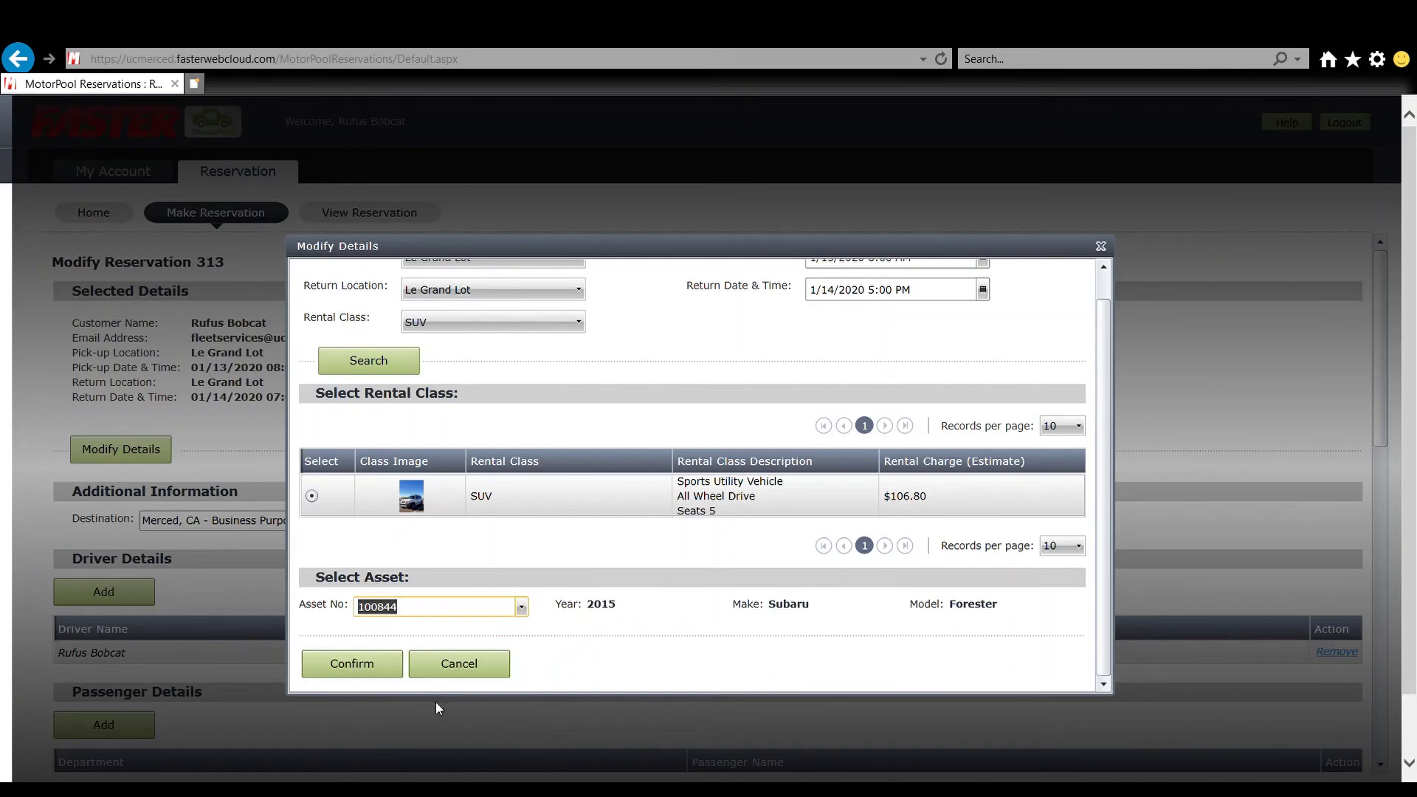
click(382, 668)
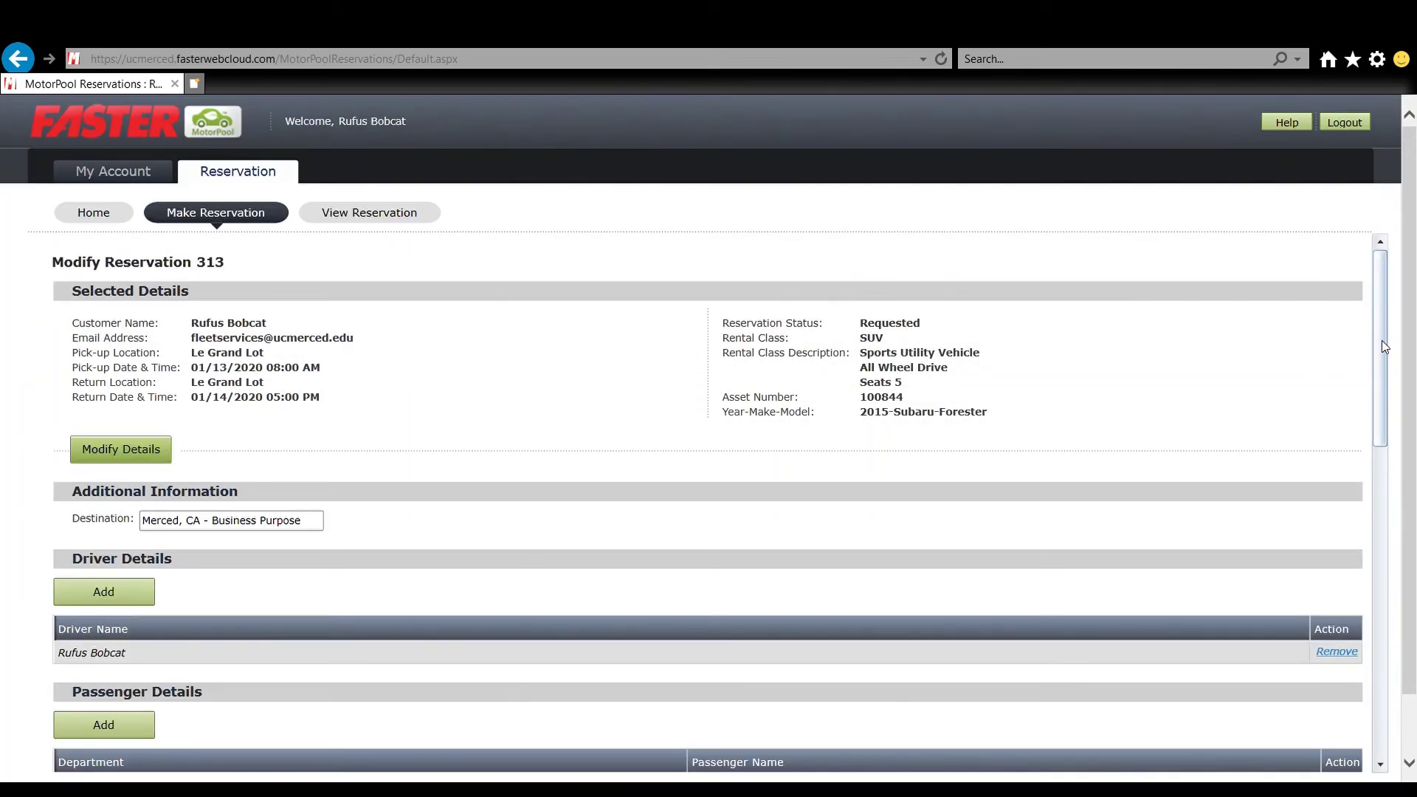
- Accept the terms, save reservation 313's modifications, and bring up reservation 322's details
drag(1381, 341, 1412, 675)
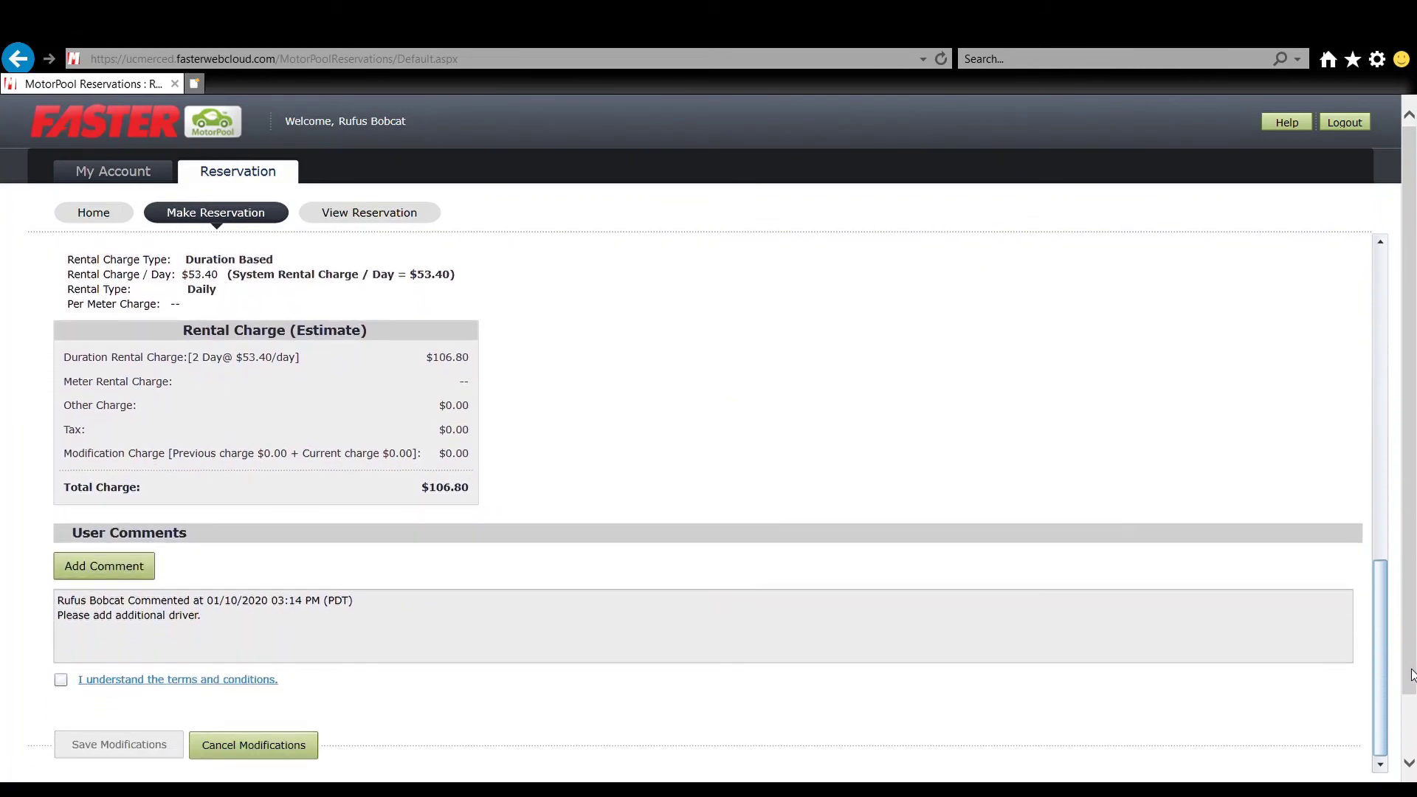
click(61, 679)
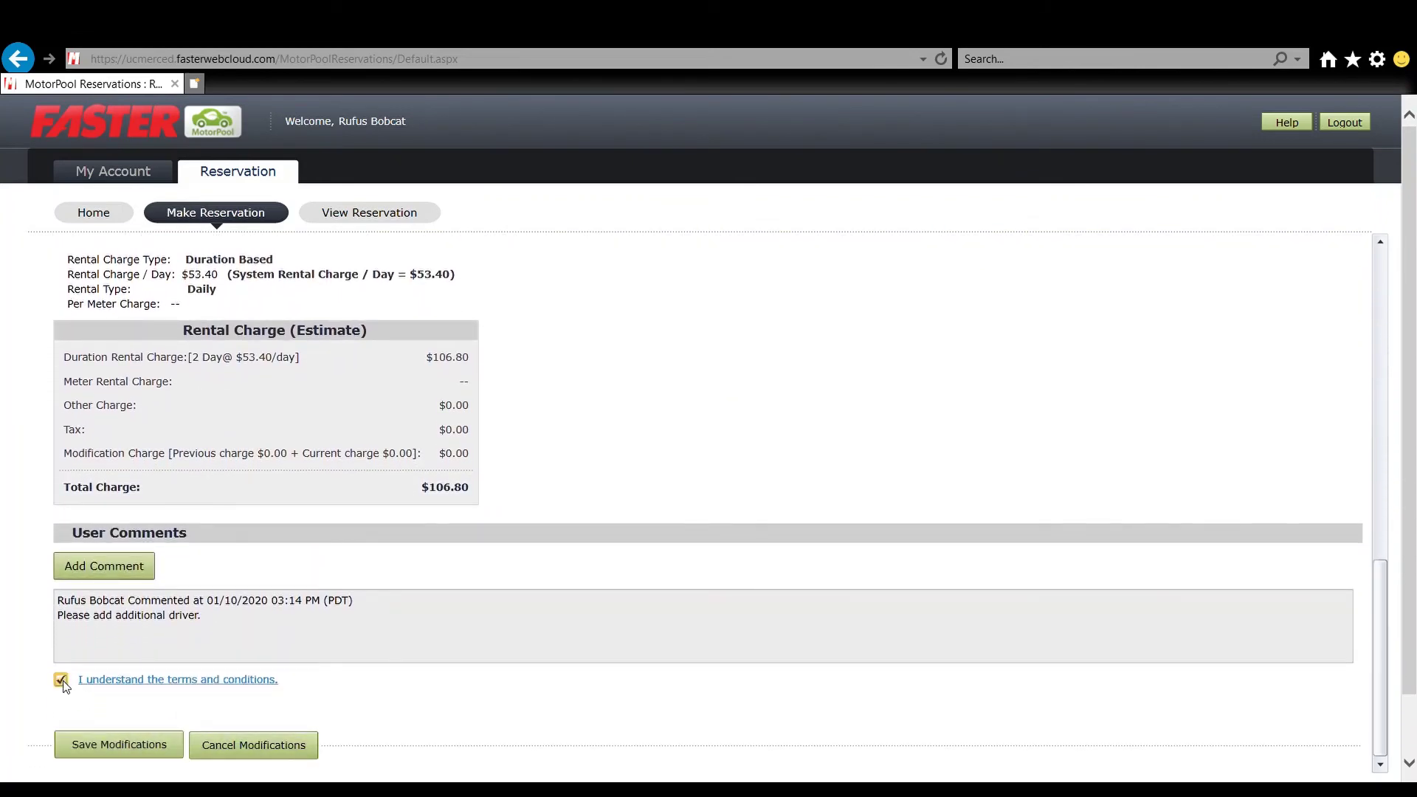
click(104, 745)
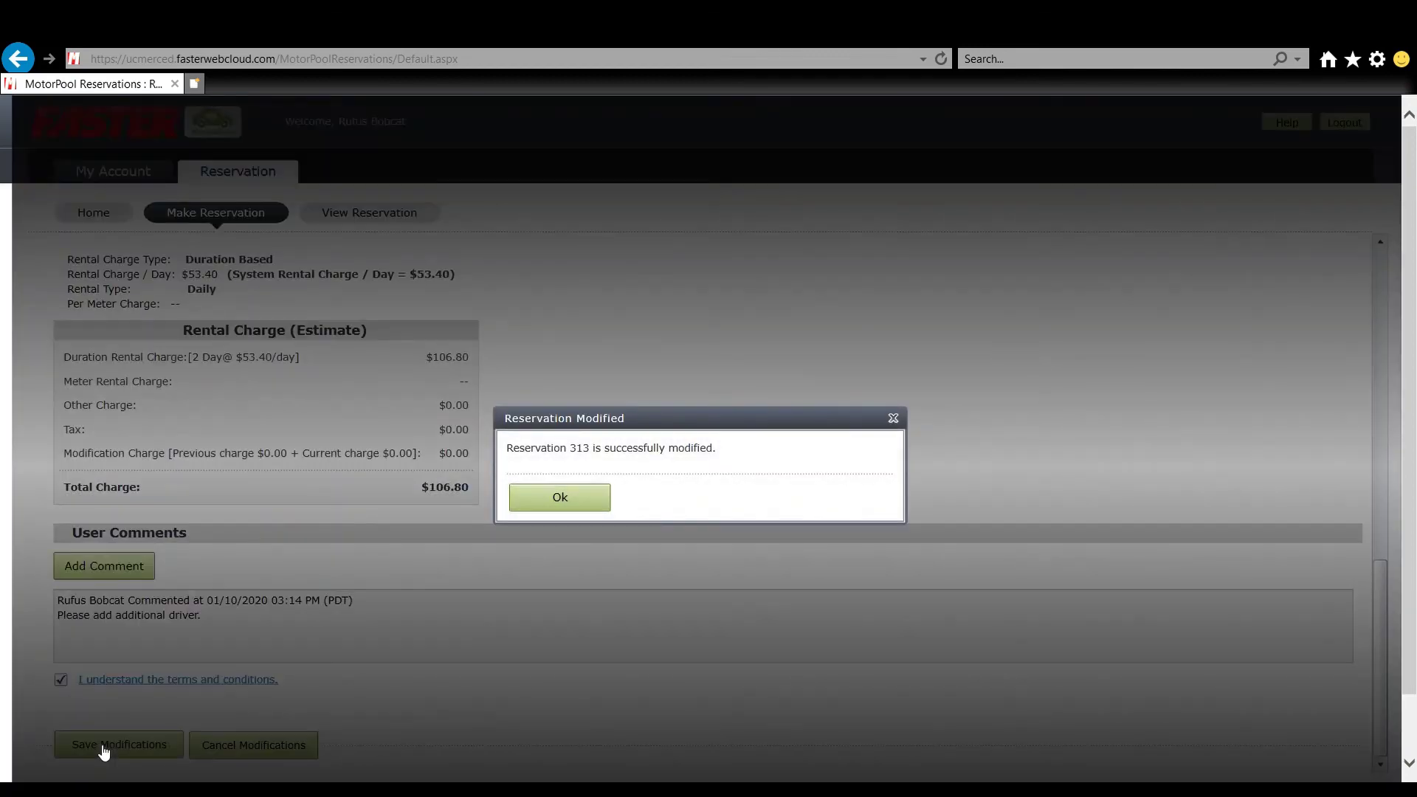
click(559, 497)
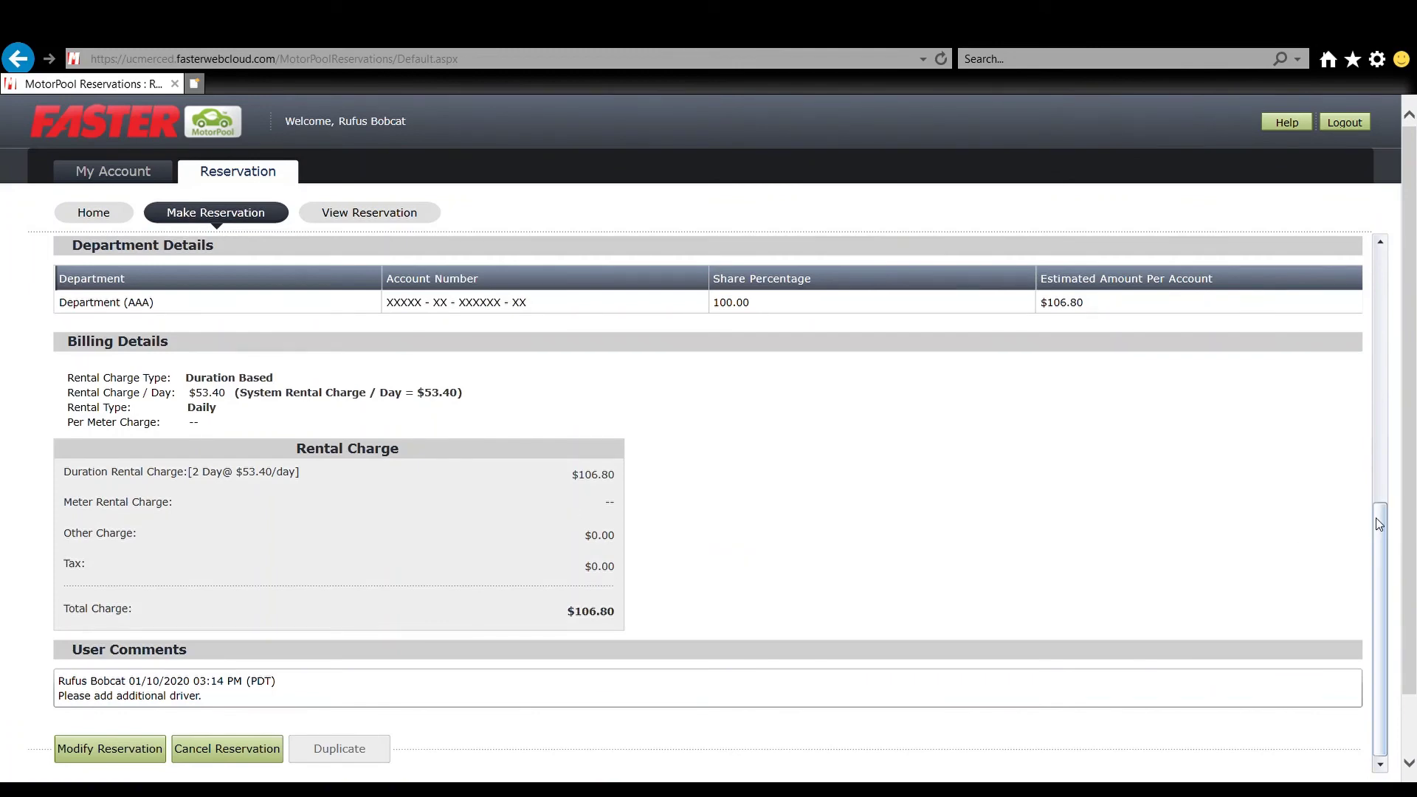
drag(1379, 506, 1414, 225)
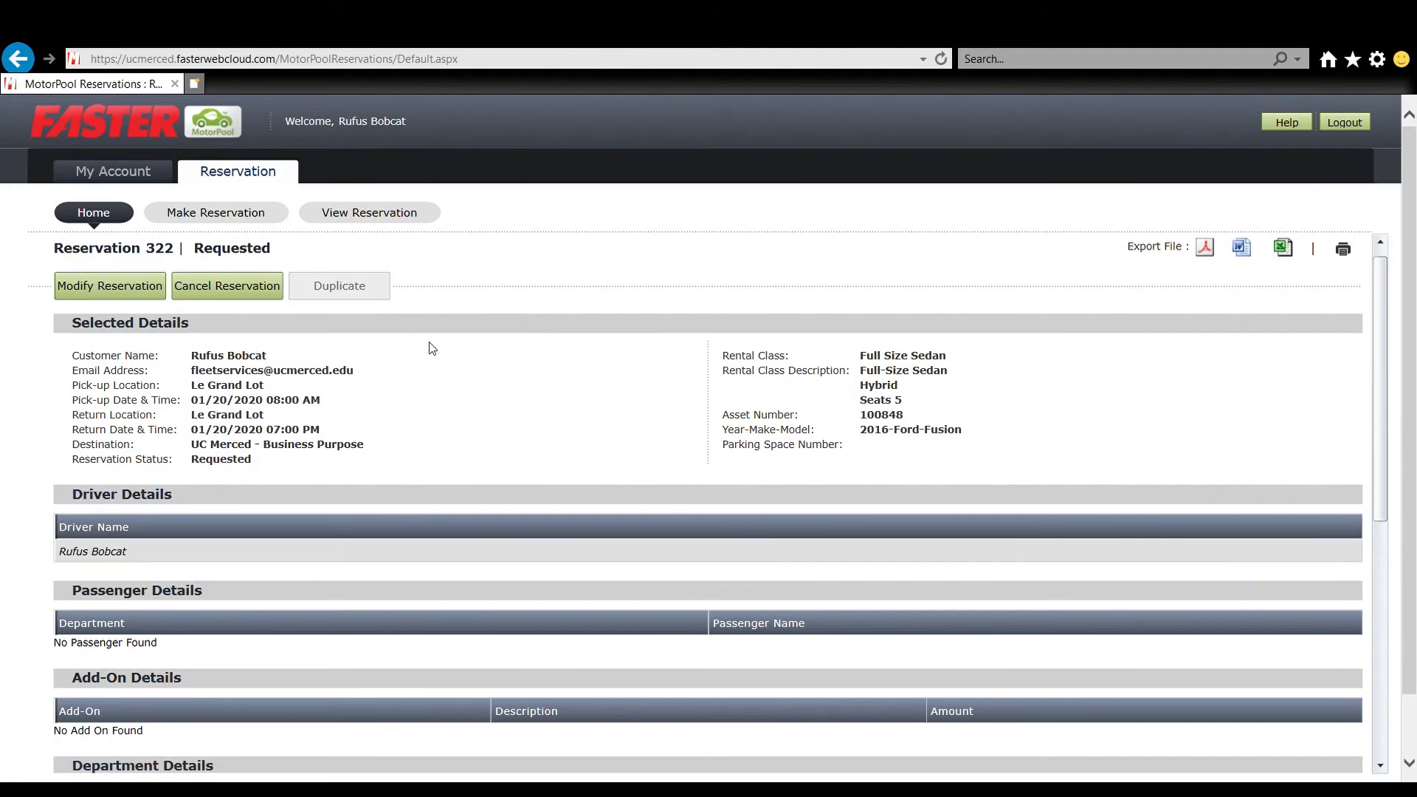
- Cancel reservation 322 with the comment 'I no longer need this reservation' and accepted terms
click(253, 293)
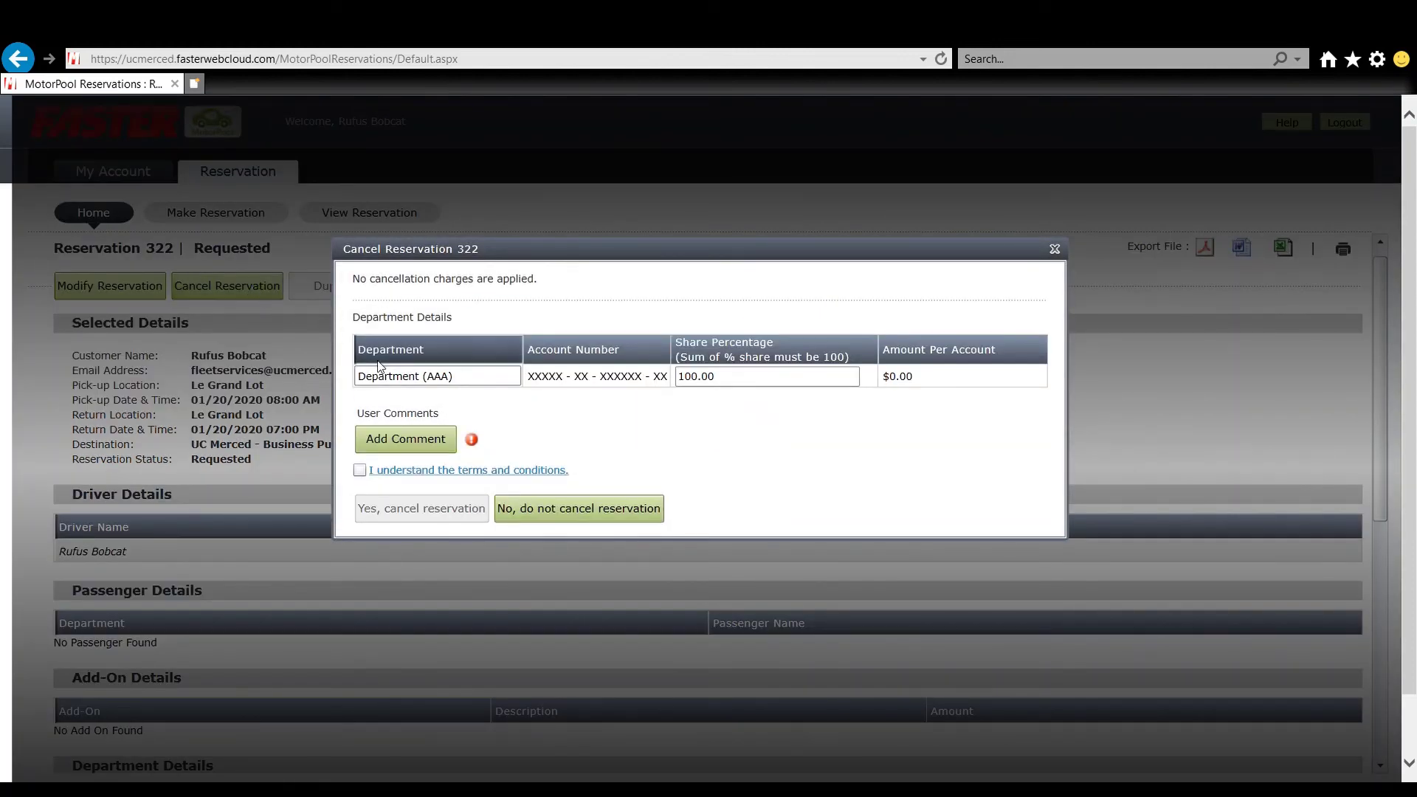
click(394, 445)
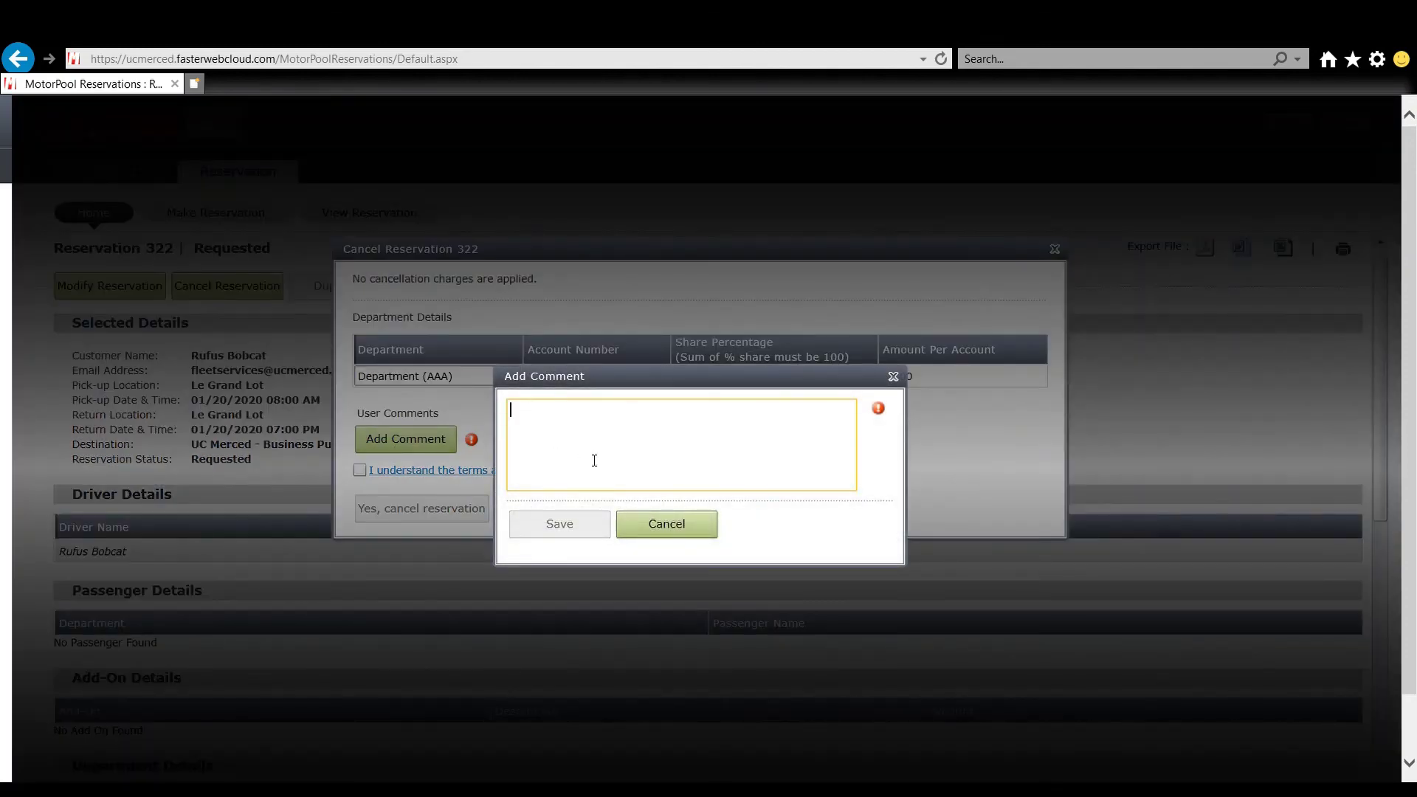
text(I no longer)
text(need this reservation.)
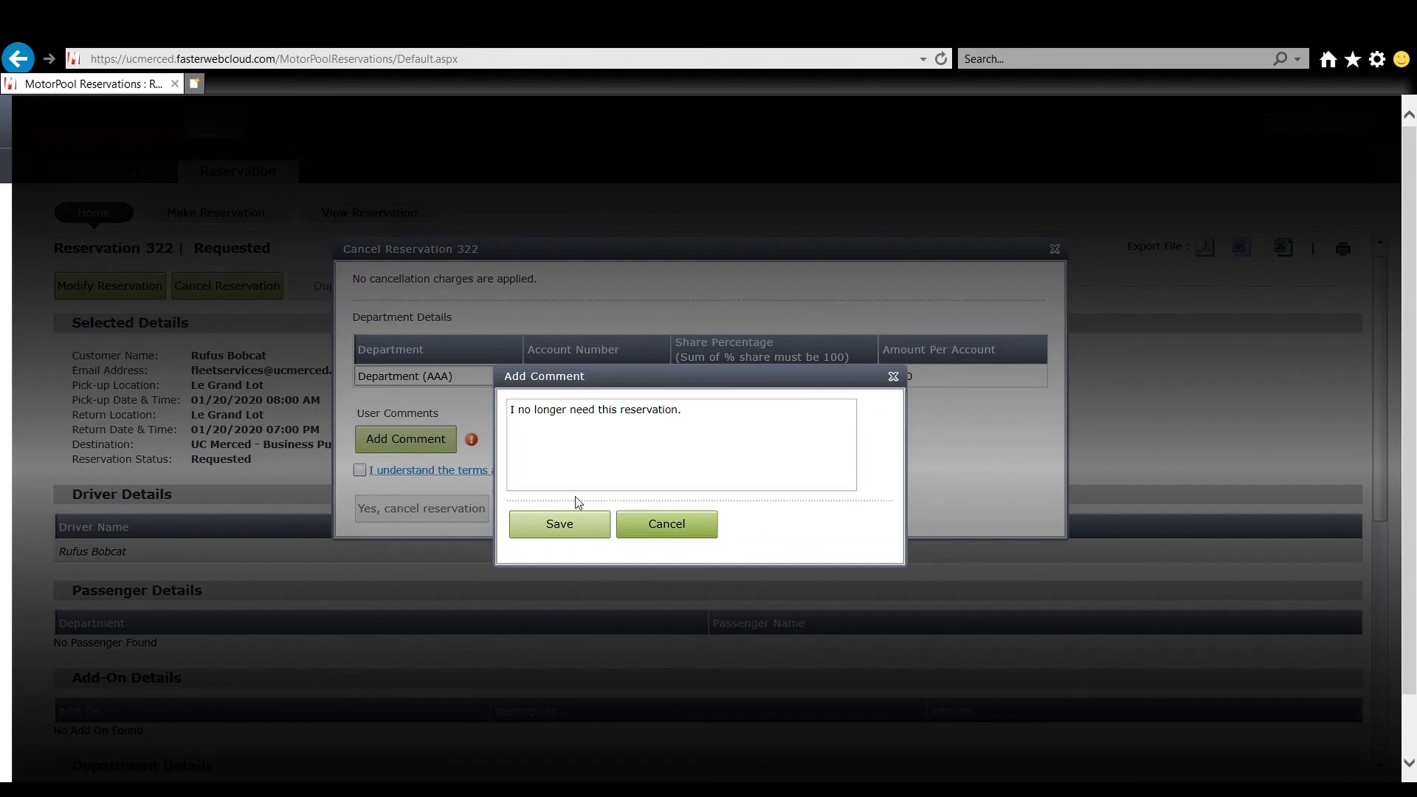
click(580, 524)
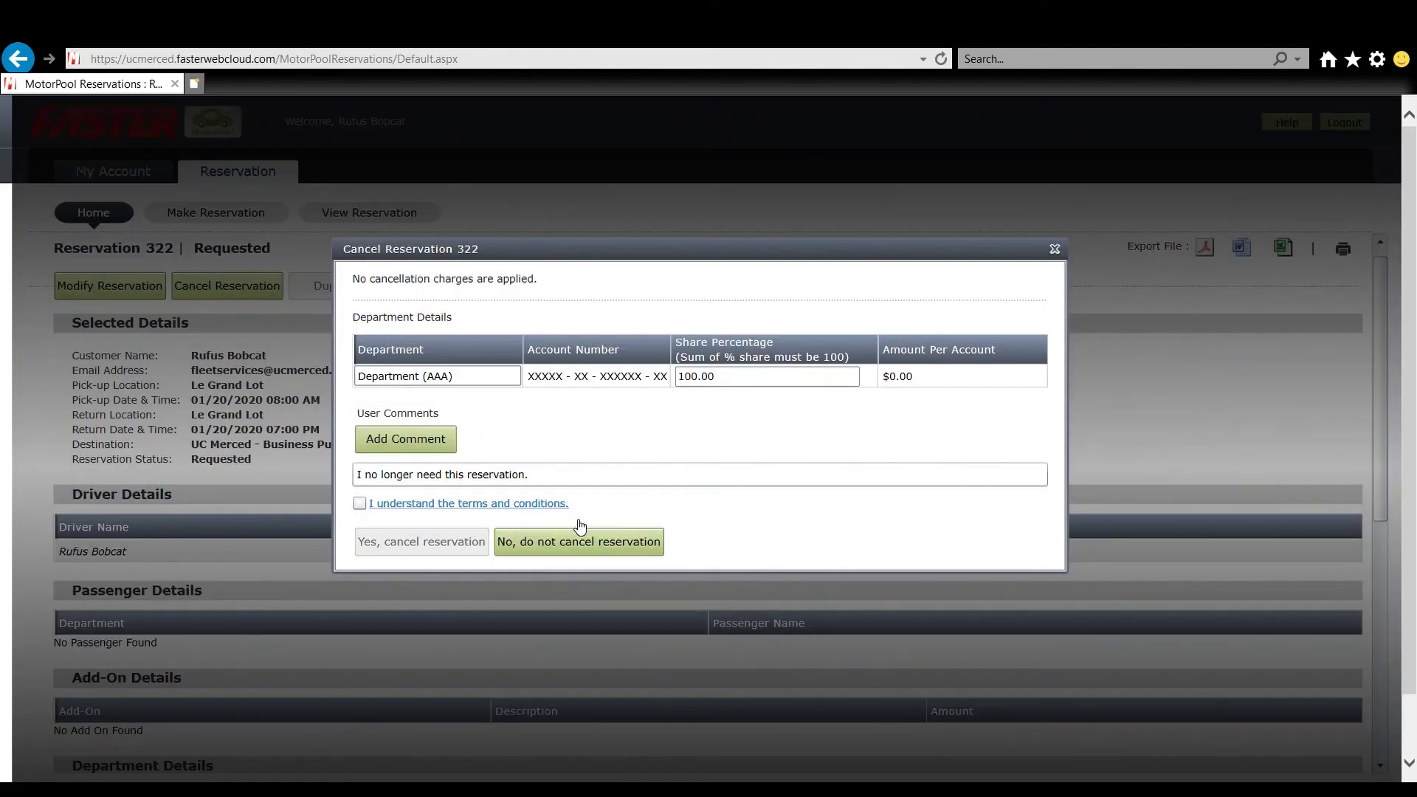
click(360, 502)
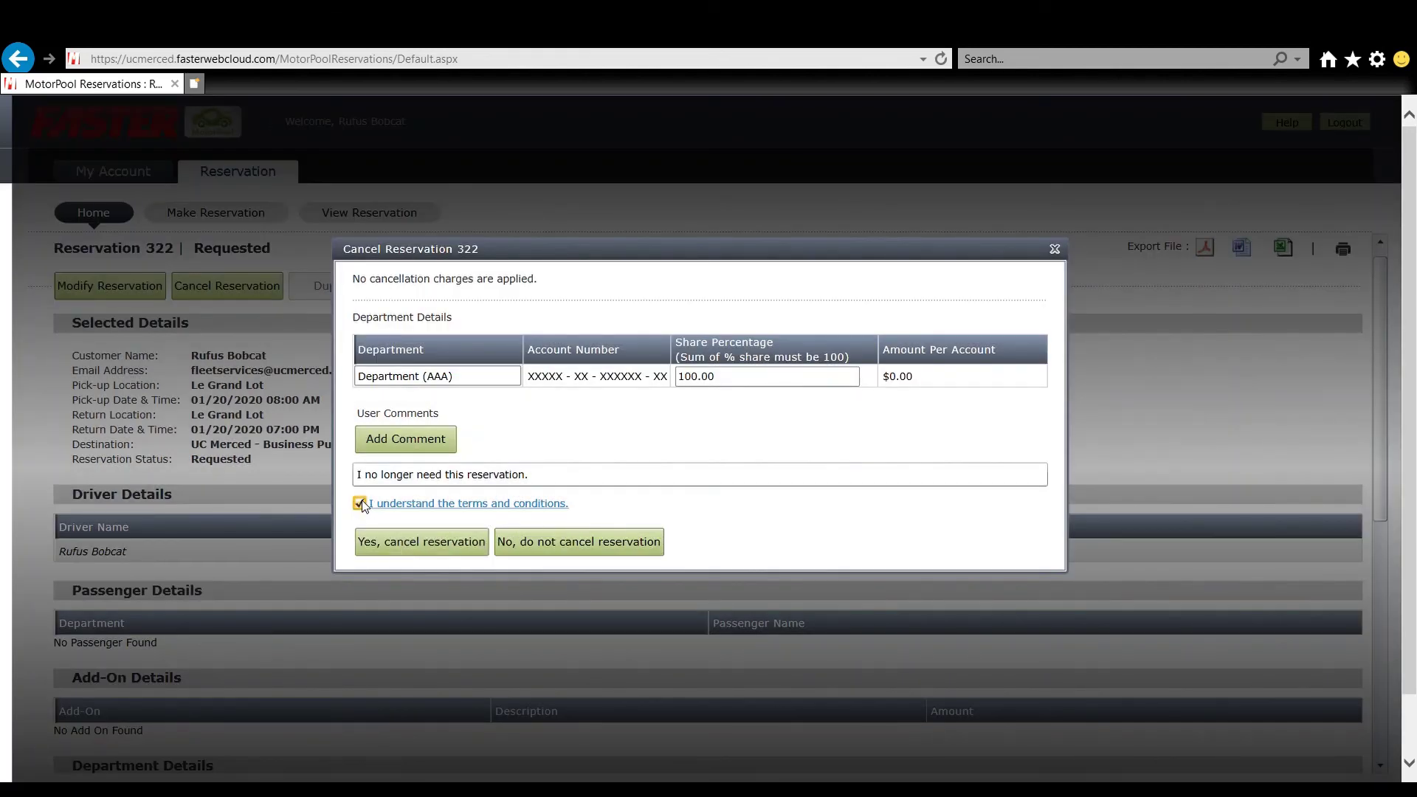
click(399, 546)
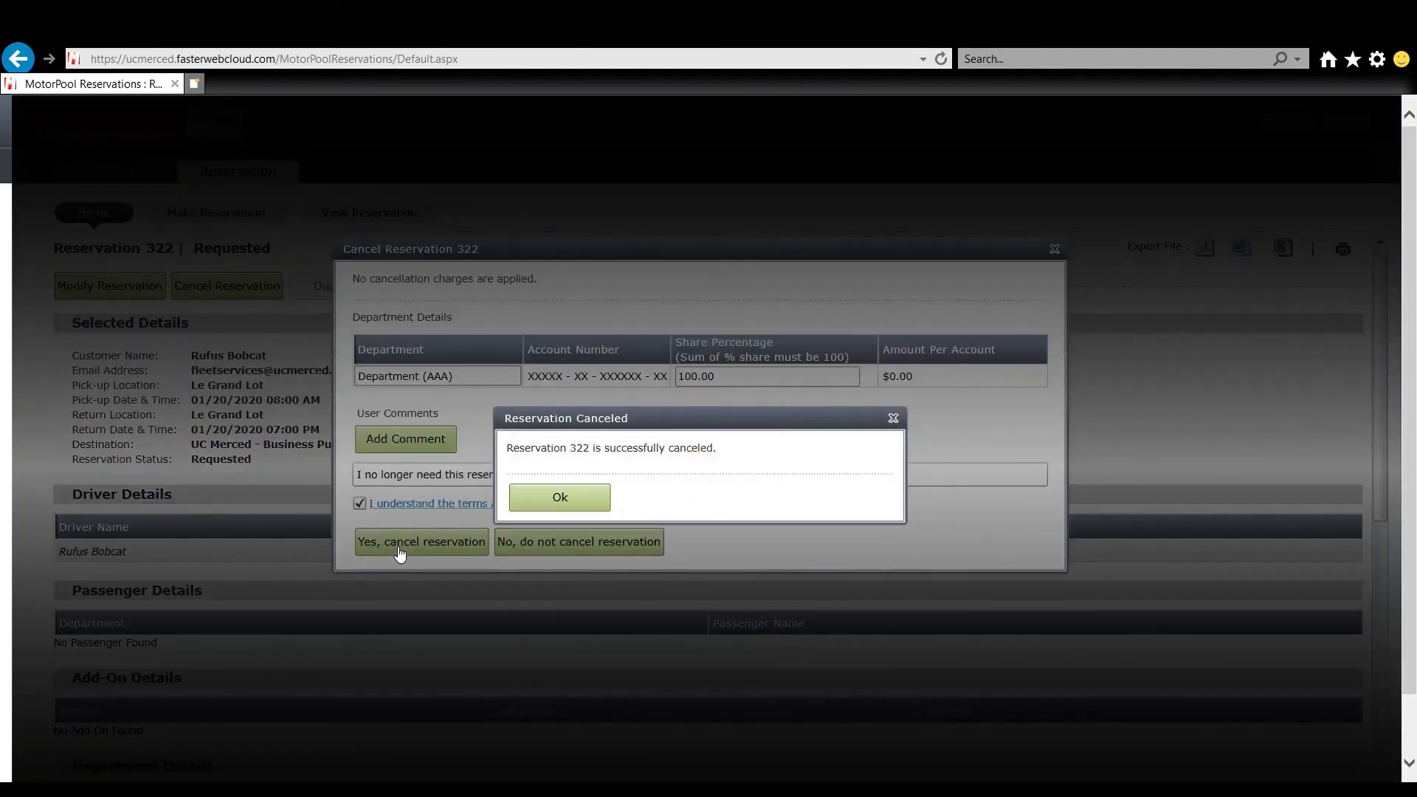
- Dismiss the cancellation notice, view reservation 313's Subaru Forester details, then go Home
click(573, 504)
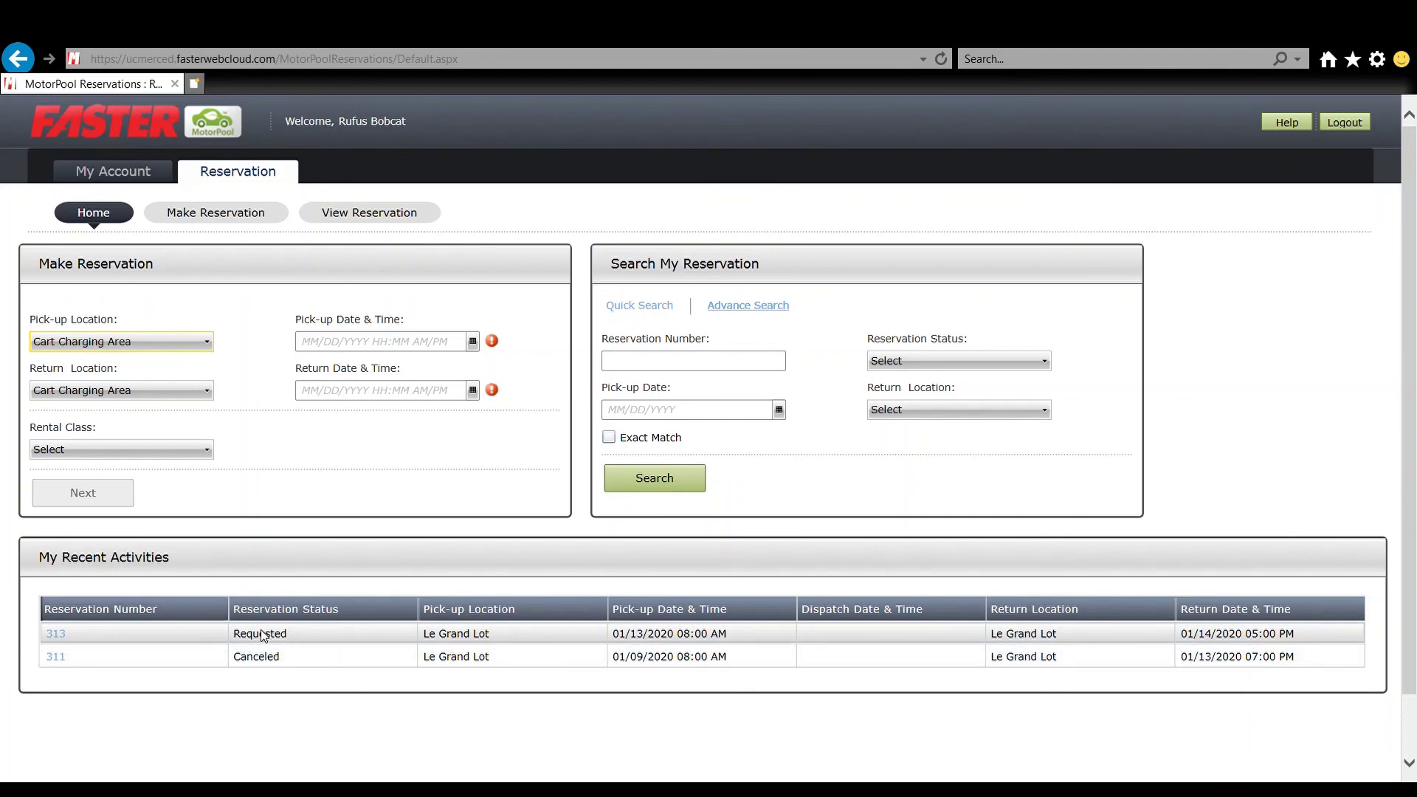
click(54, 635)
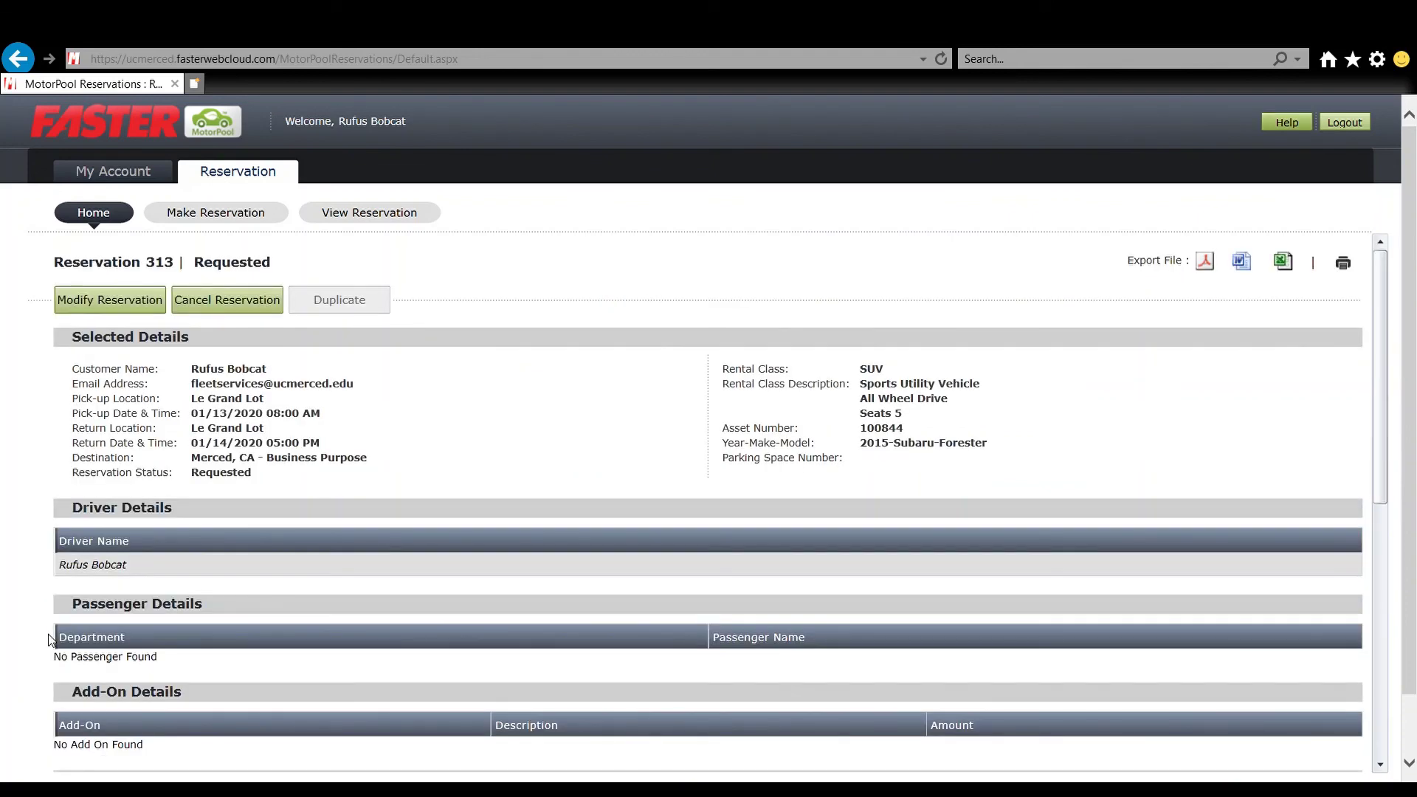
click(118, 219)
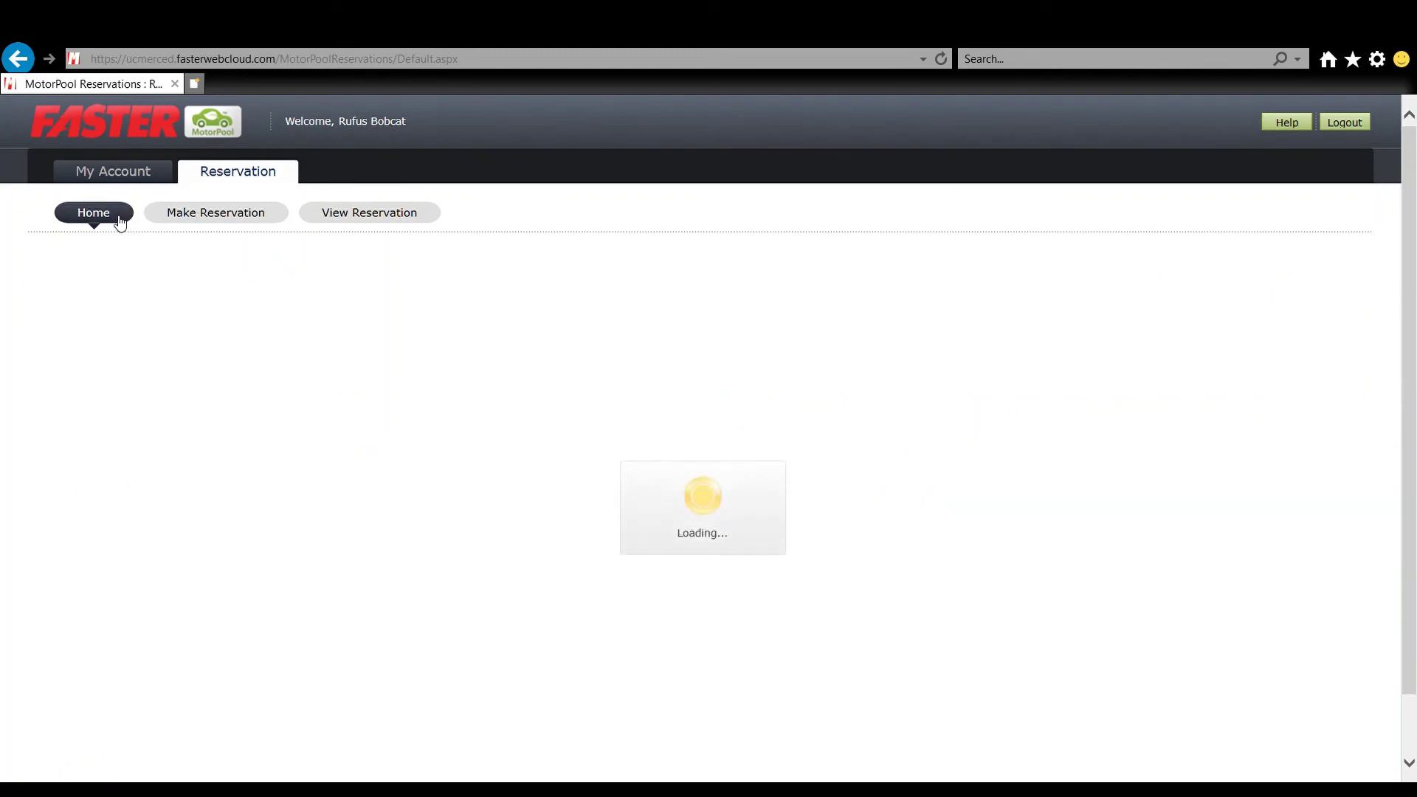
- On View Reservation, search for Requested reservations to list reservation 313
click(367, 221)
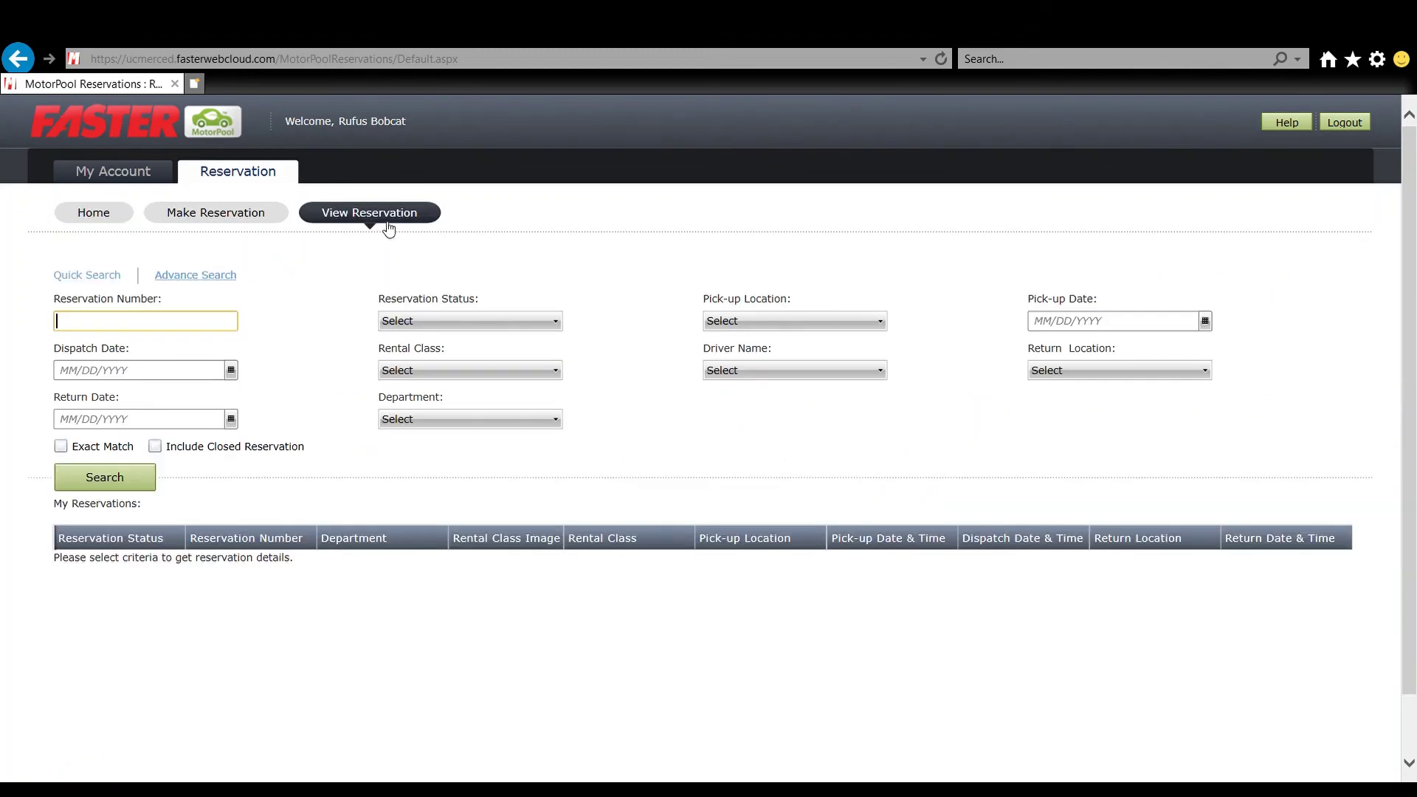
click(455, 323)
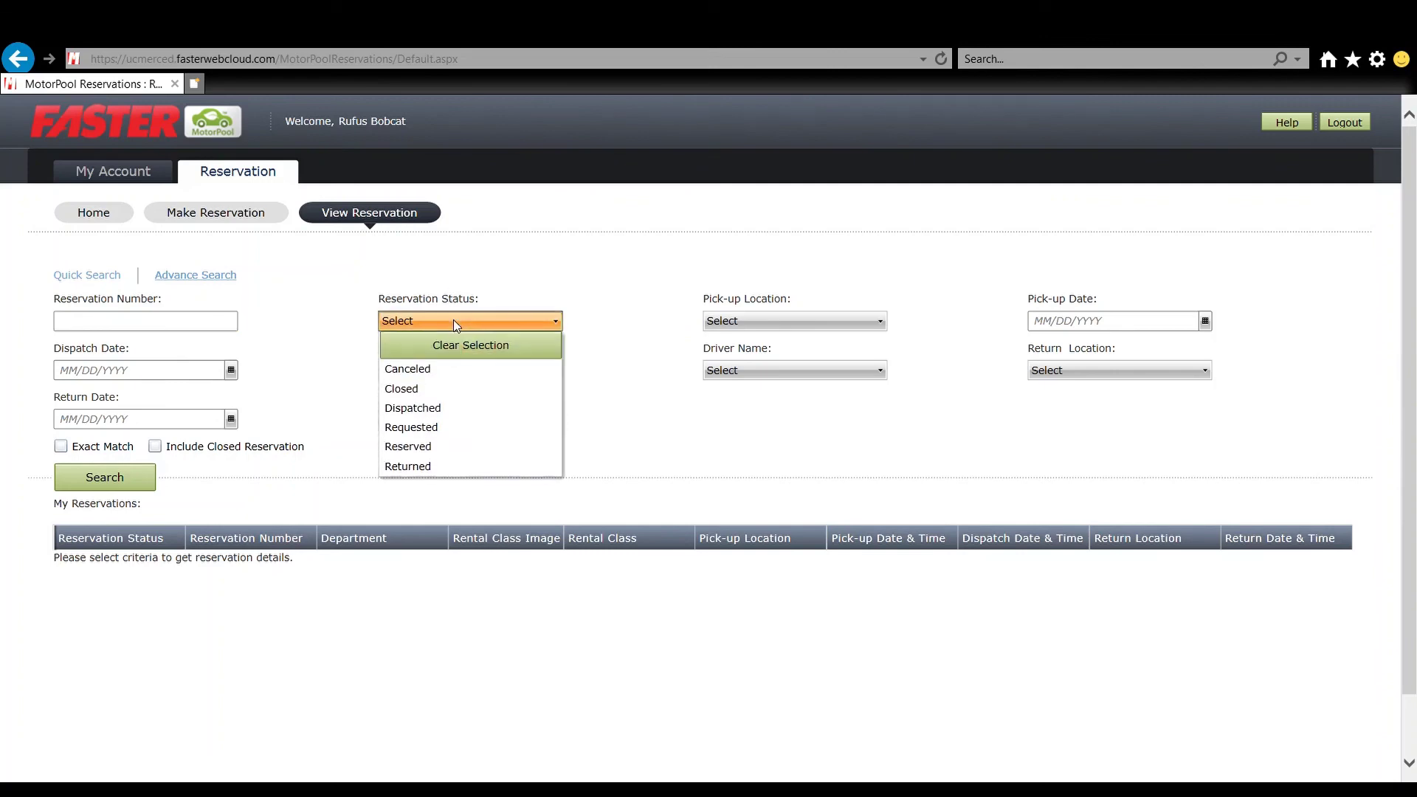
click(438, 432)
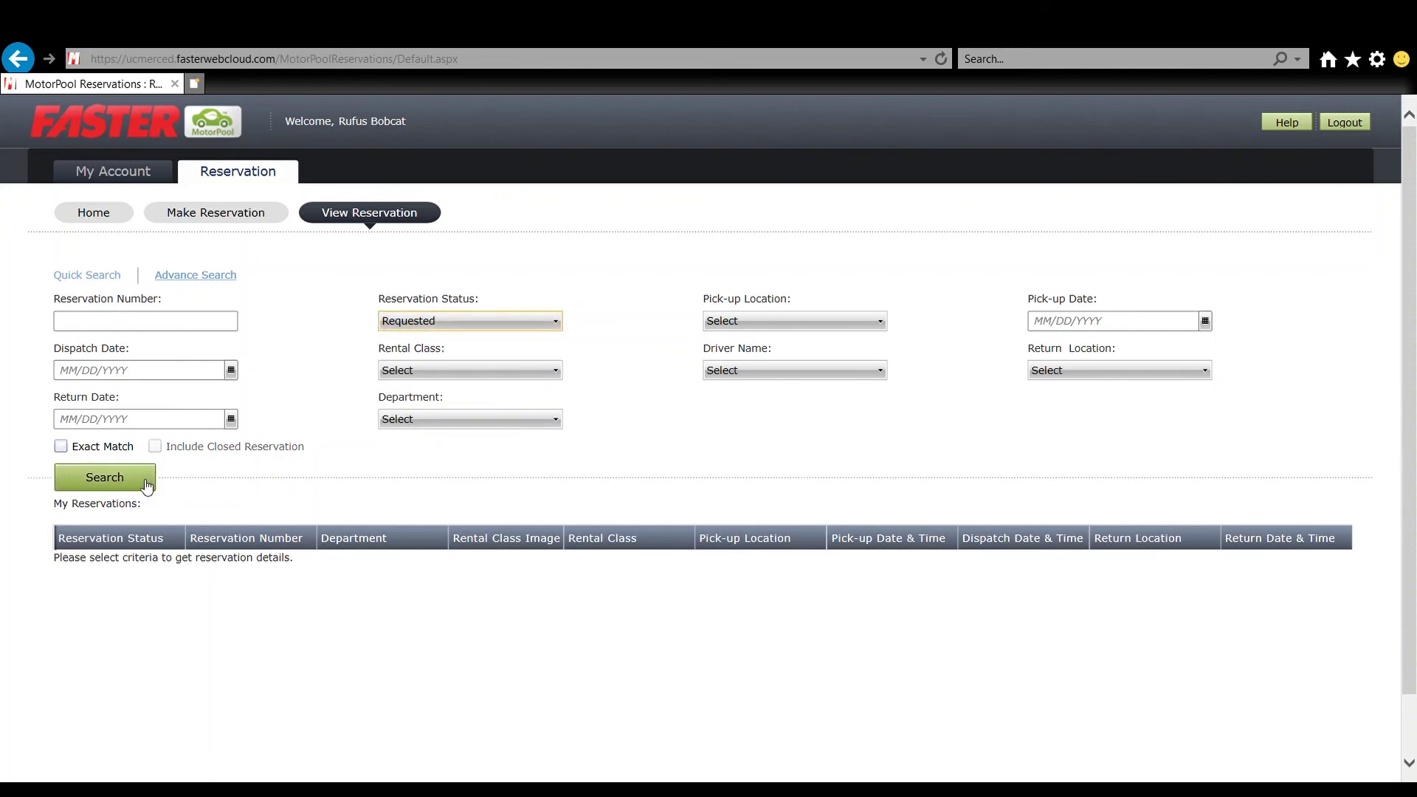
click(104, 477)
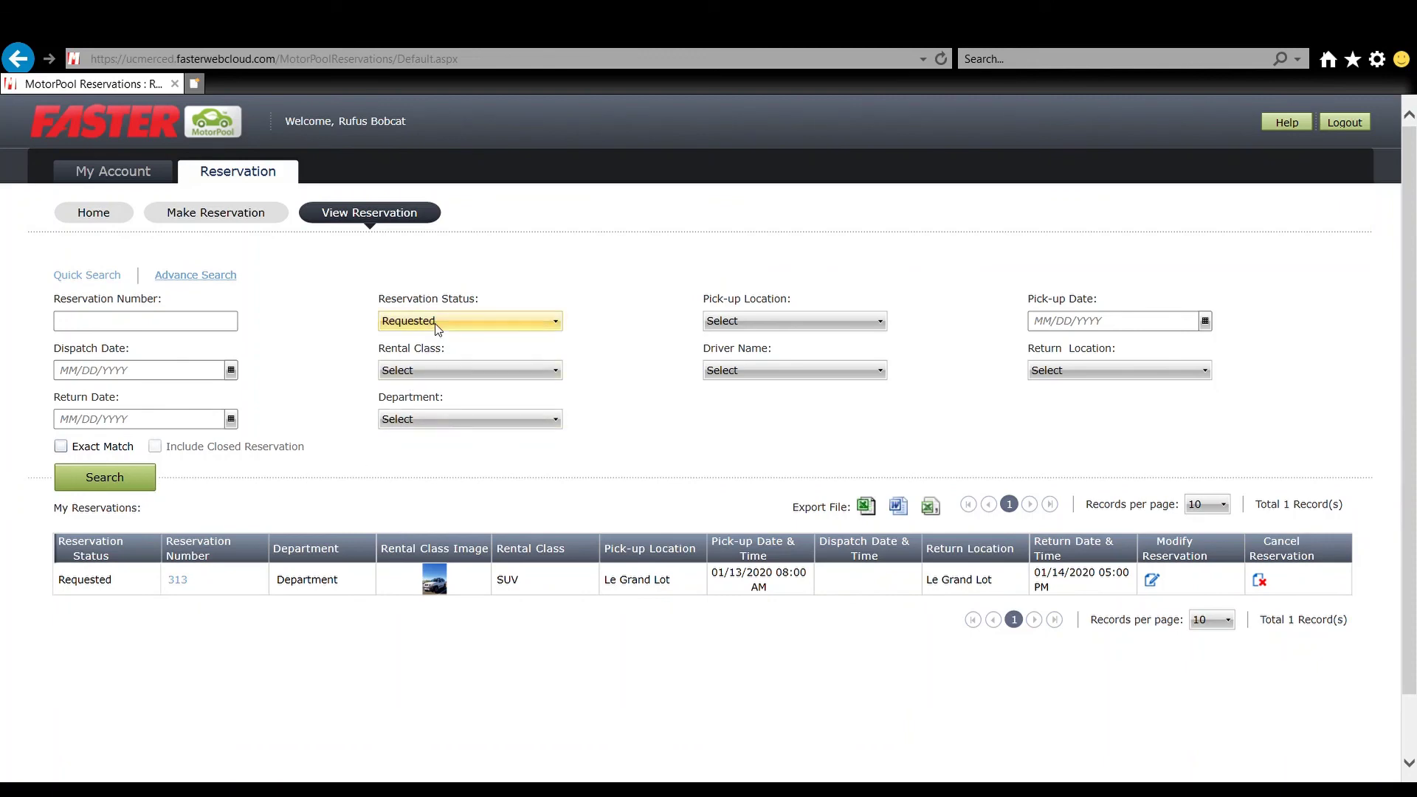
- Search again with Canceled status to list reservation 311
click(561, 323)
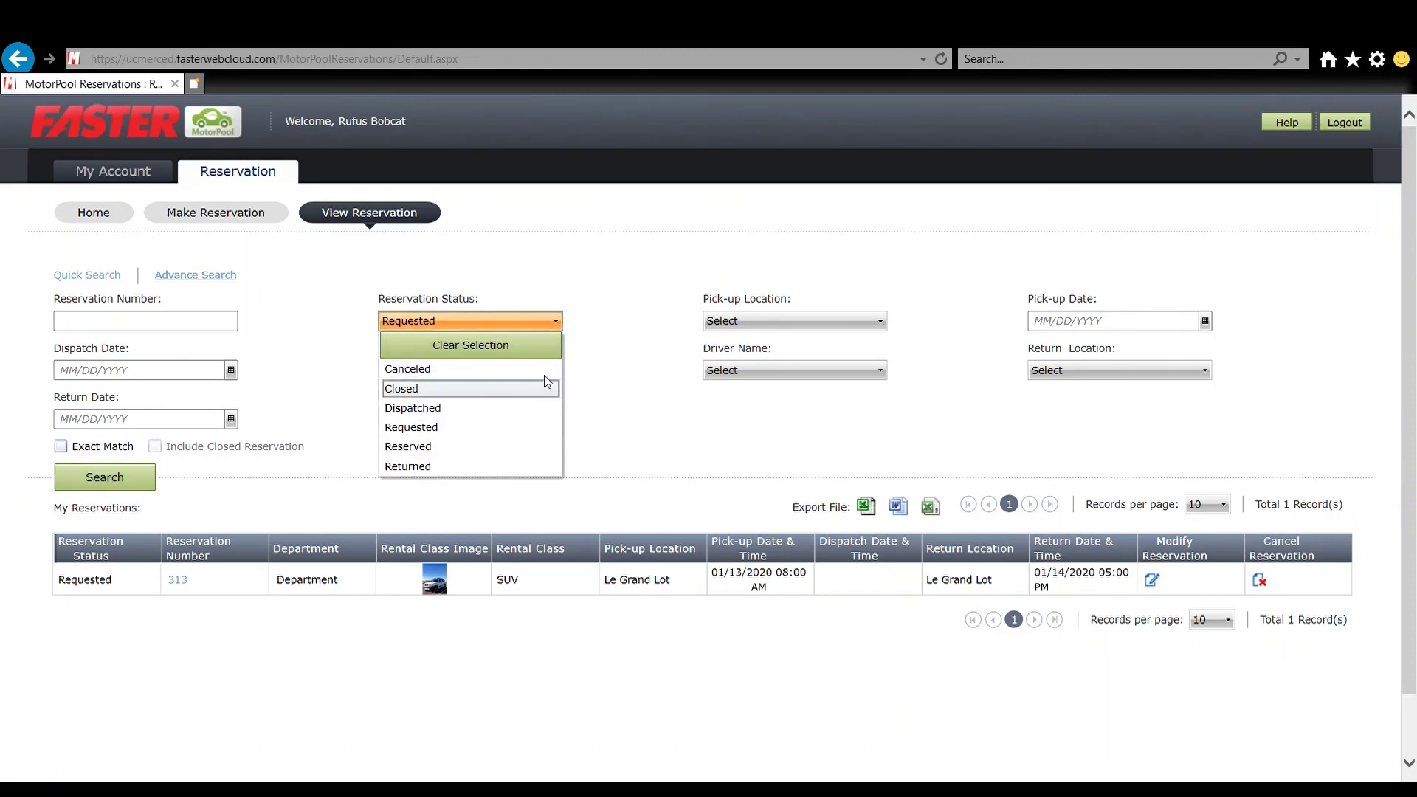
click(544, 368)
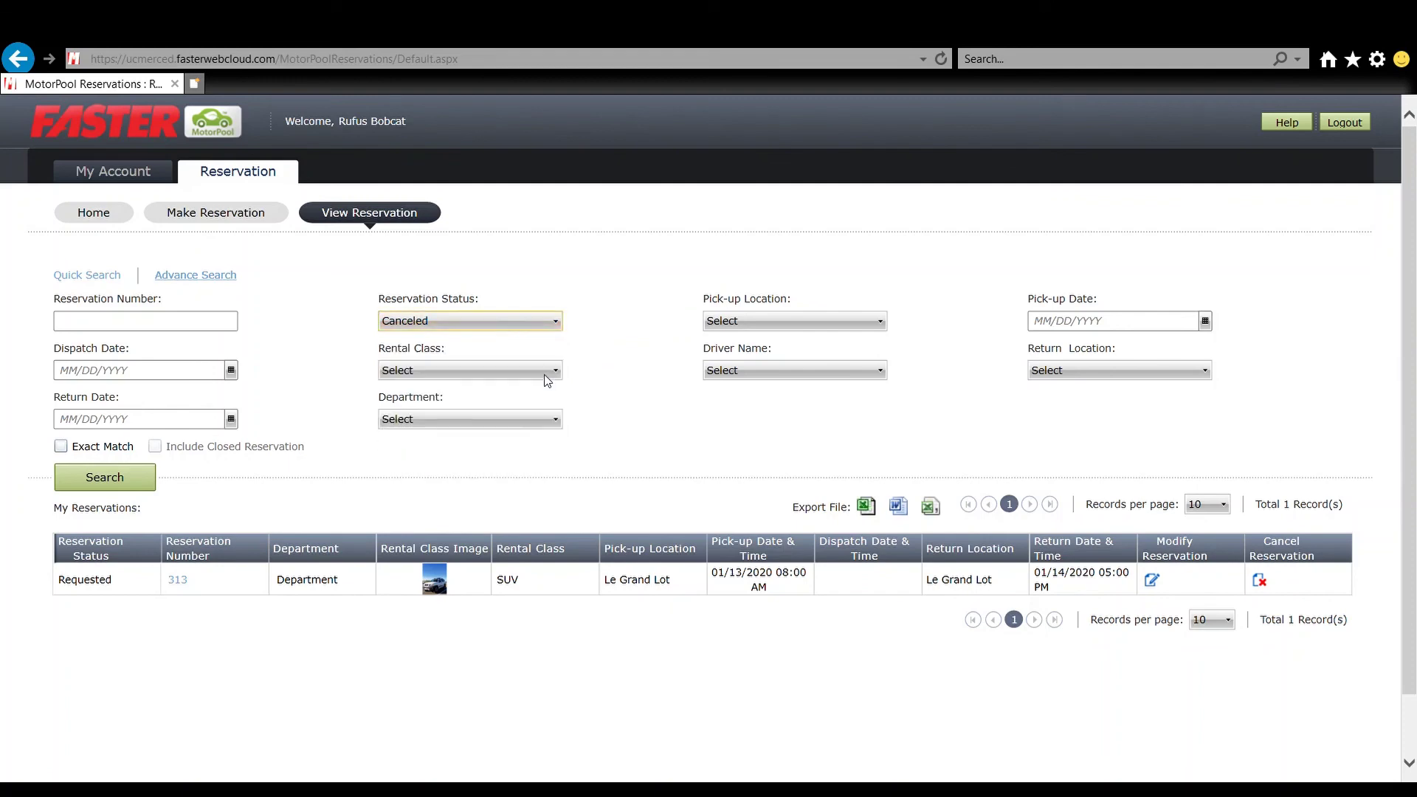
click(149, 490)
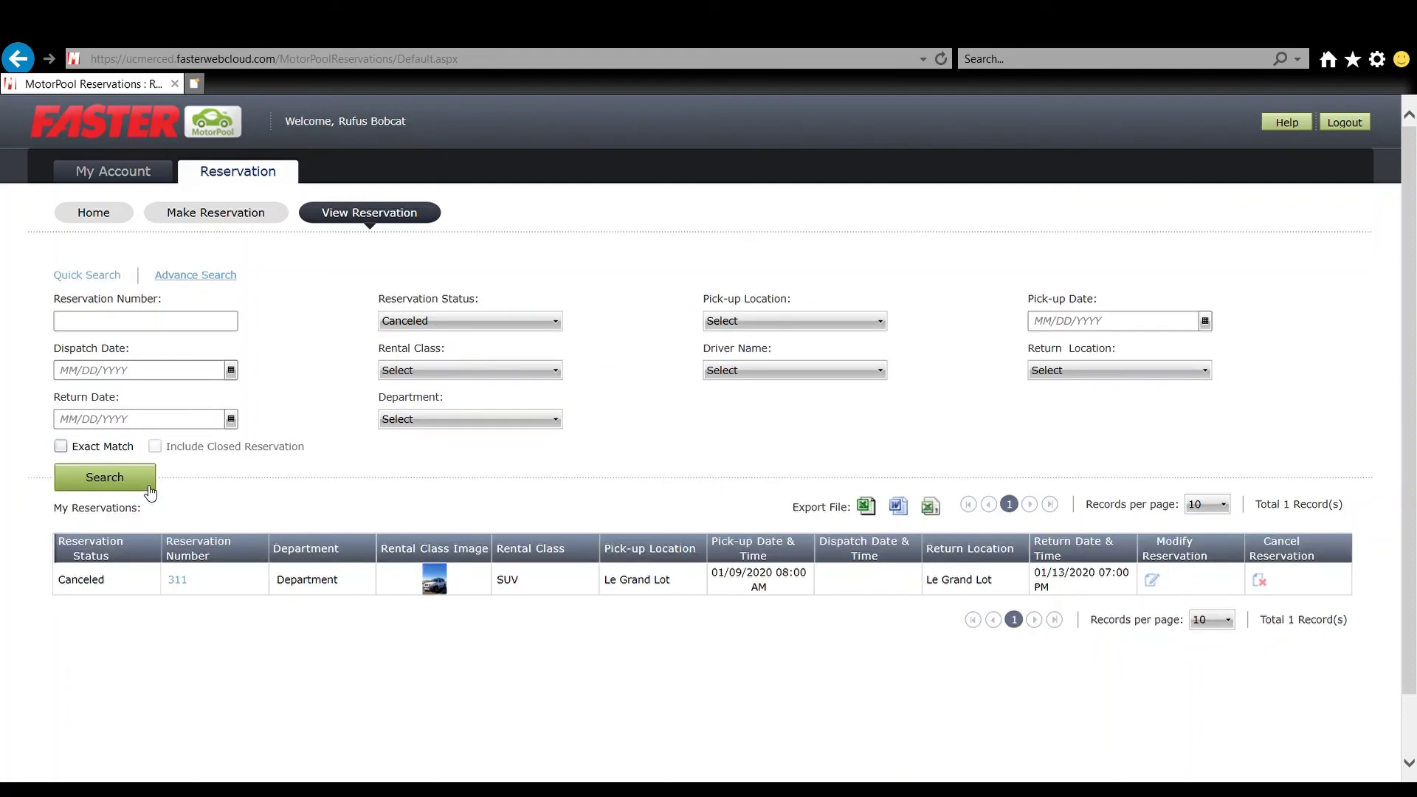